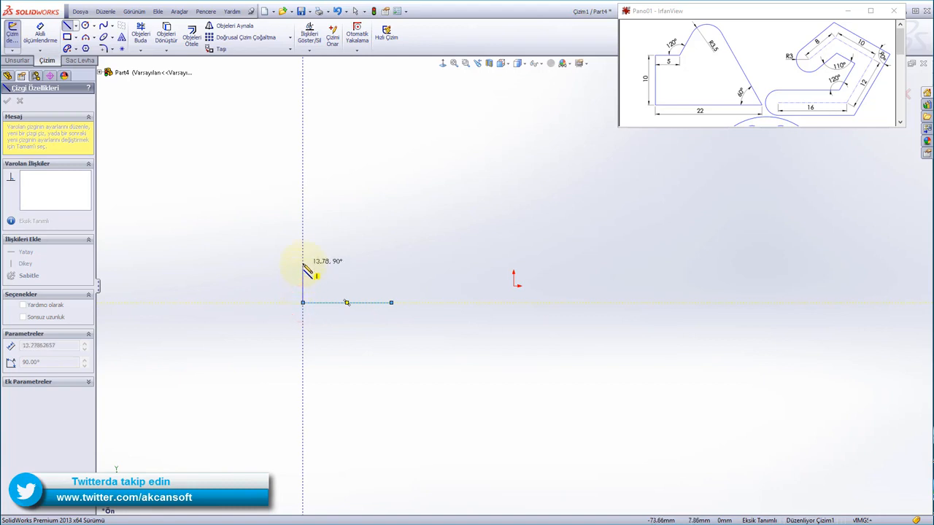
# Close the profile with a left edge about 14 mm, a top ledge about 7 mm and slanted sides about 20 and 33 mm.
pyautogui.click(303, 283)
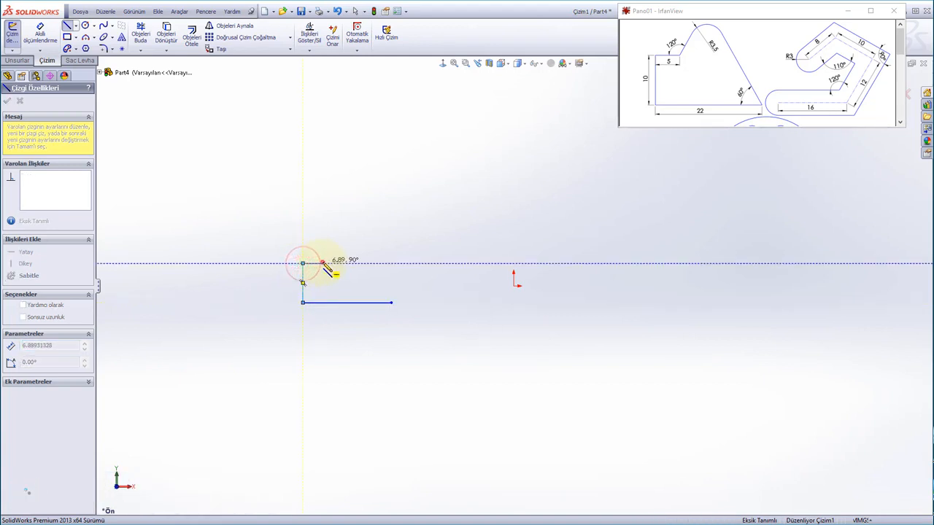
pyautogui.click(303, 263)
pyautogui.click(322, 263)
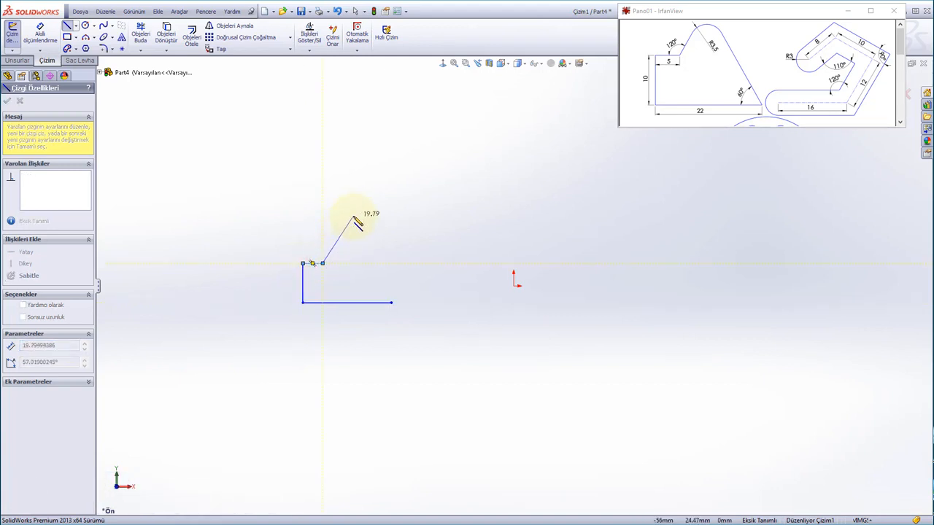
pyautogui.click(353, 217)
pyautogui.click(392, 302)
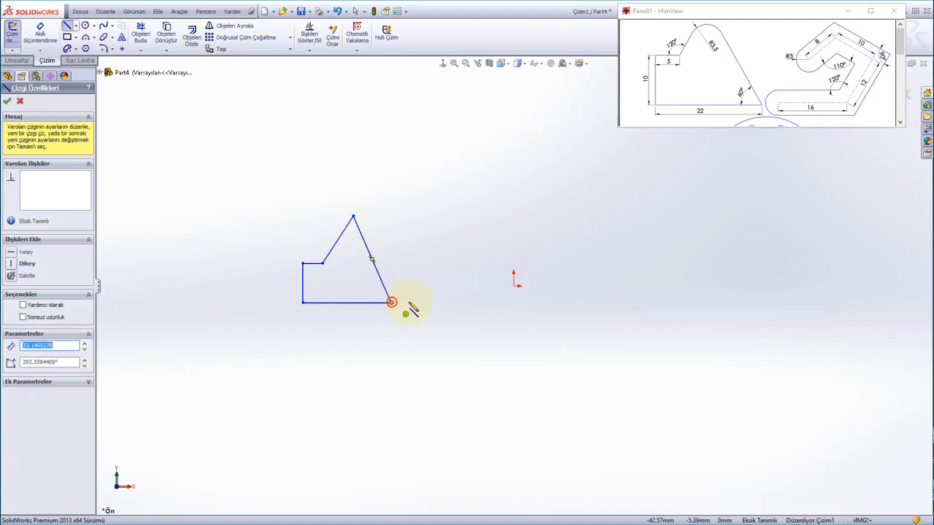
# Dimension the profile's horizontal base edge to 22 mm with Smart Dimension.
pyautogui.rightClick(413, 248)
pyautogui.click(476, 237)
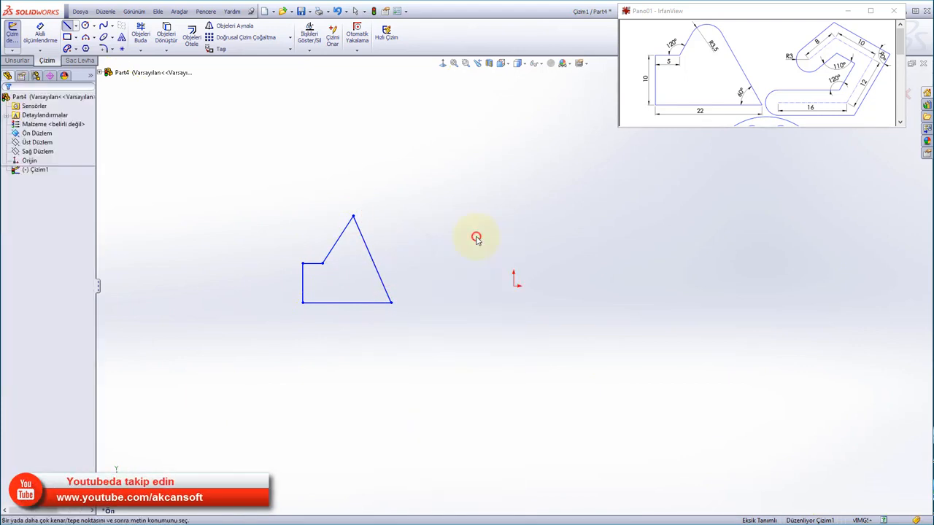
pyautogui.click(344, 302)
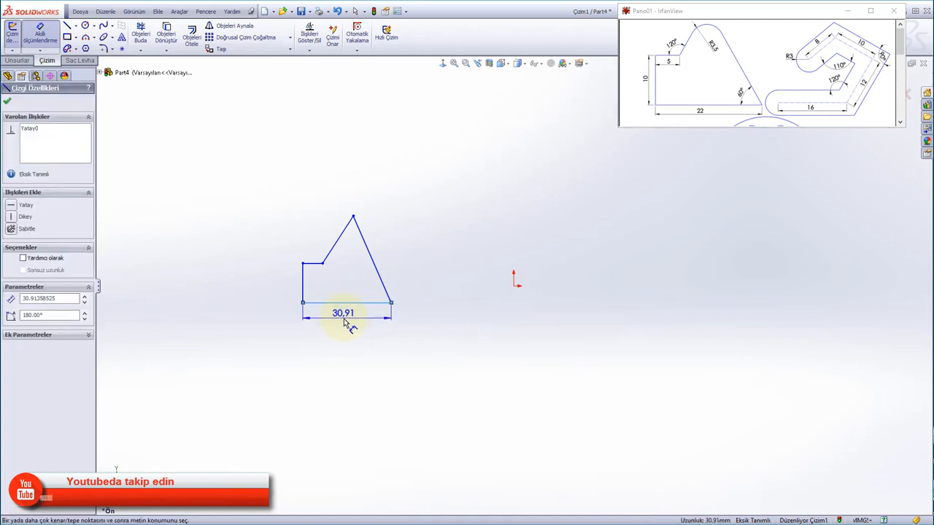
pyautogui.click(348, 323)
pyautogui.write('22')
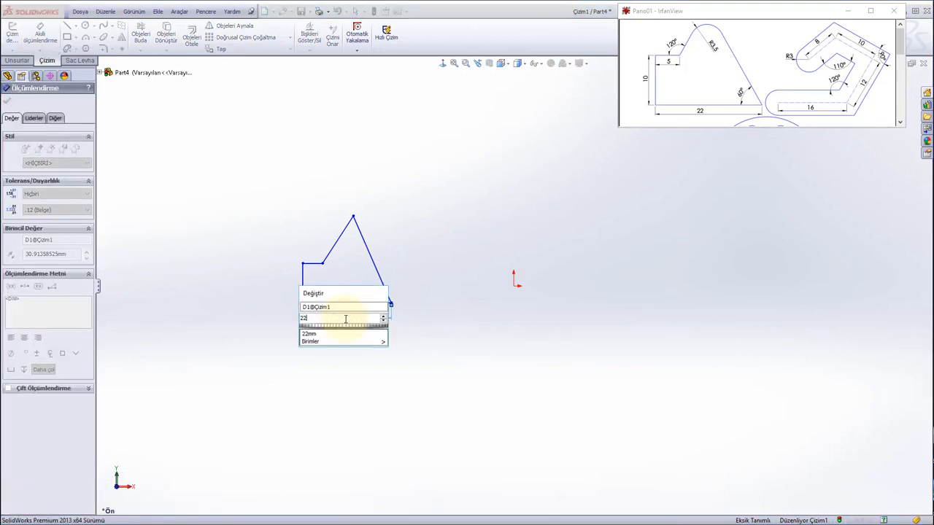
pyautogui.press('Return')
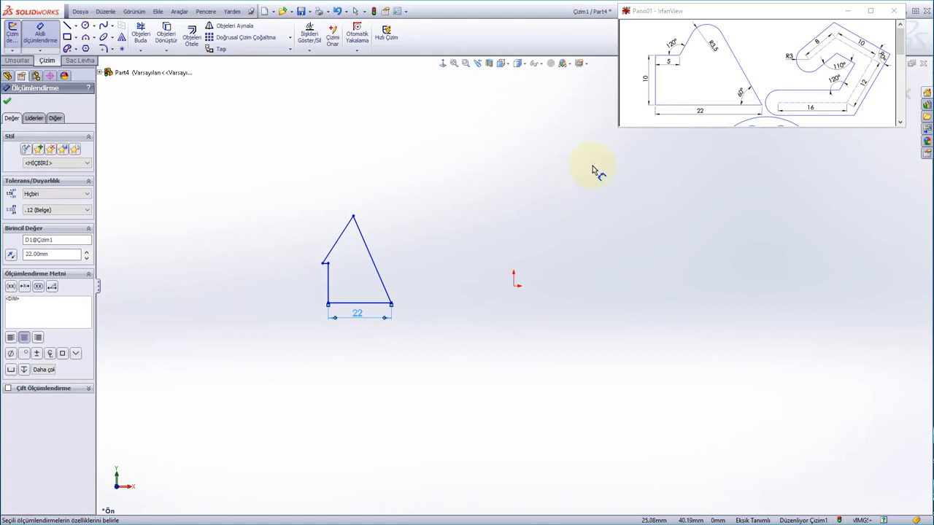
pyautogui.press('Escape')
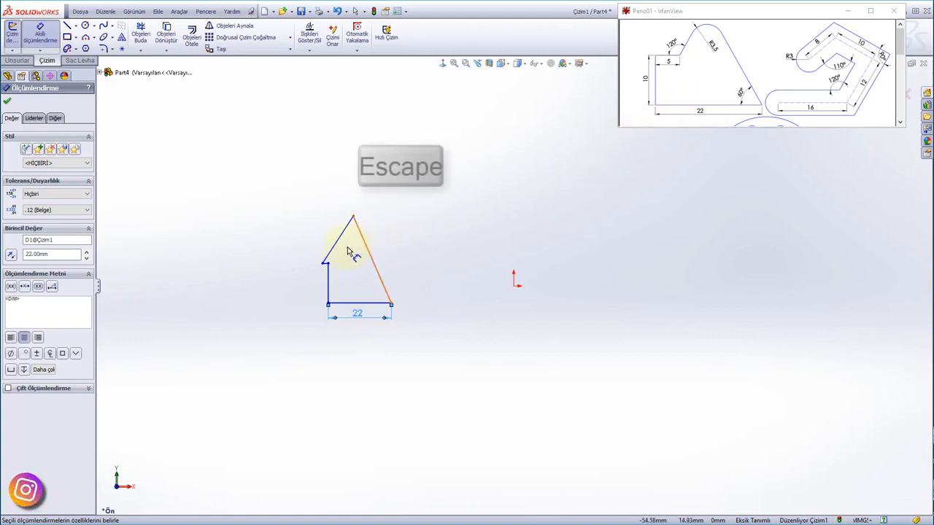
# Move the inner end of the short ledge inside the outline so the ledge runs right from the vertical edge.
pyautogui.click(323, 265)
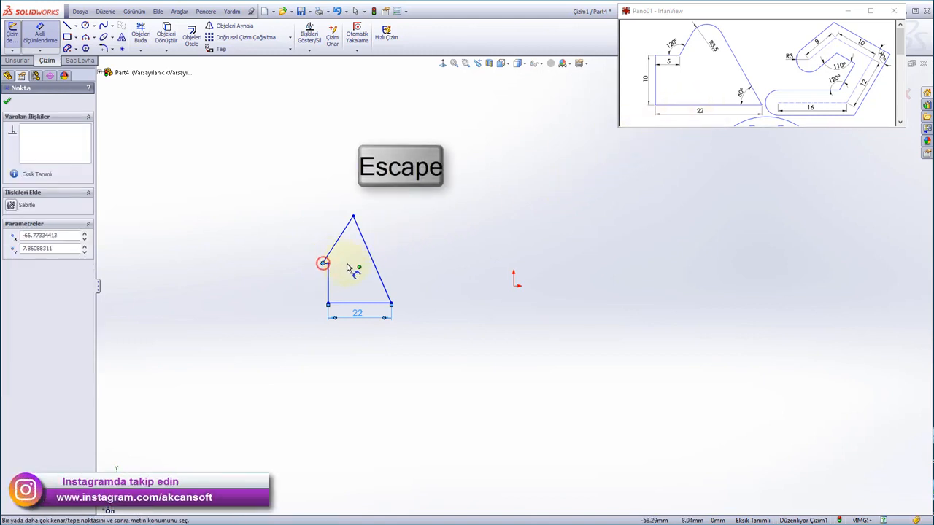
pyautogui.press('Escape')
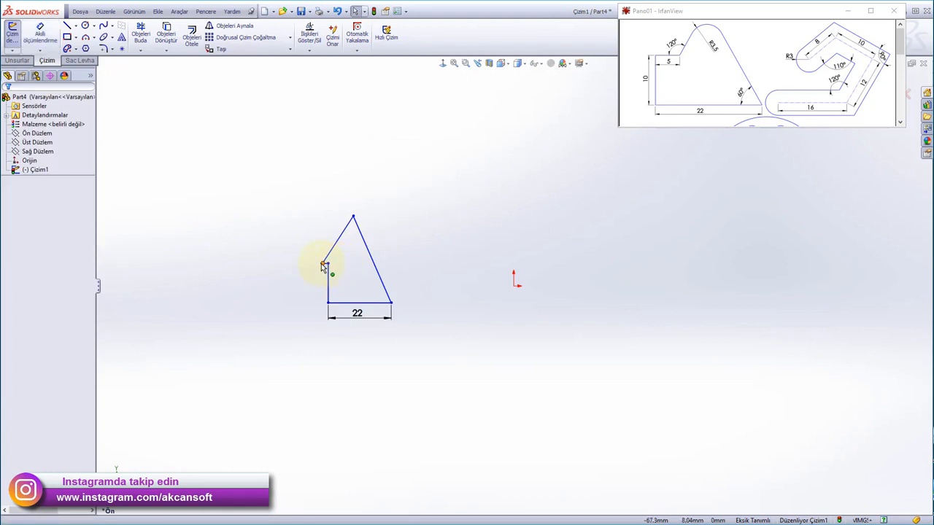
pyautogui.click(323, 265)
pyautogui.moveTo(323, 265); pyautogui.dragTo(344, 265)
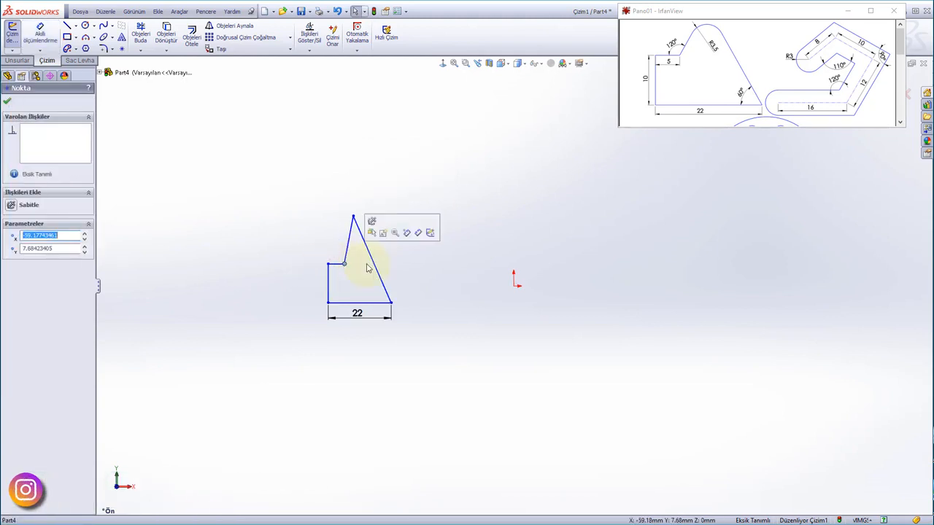
# Dimension the short horizontal ledge at the profile's upper left to 5 mm.
pyautogui.scroll(-2, 348, 270)
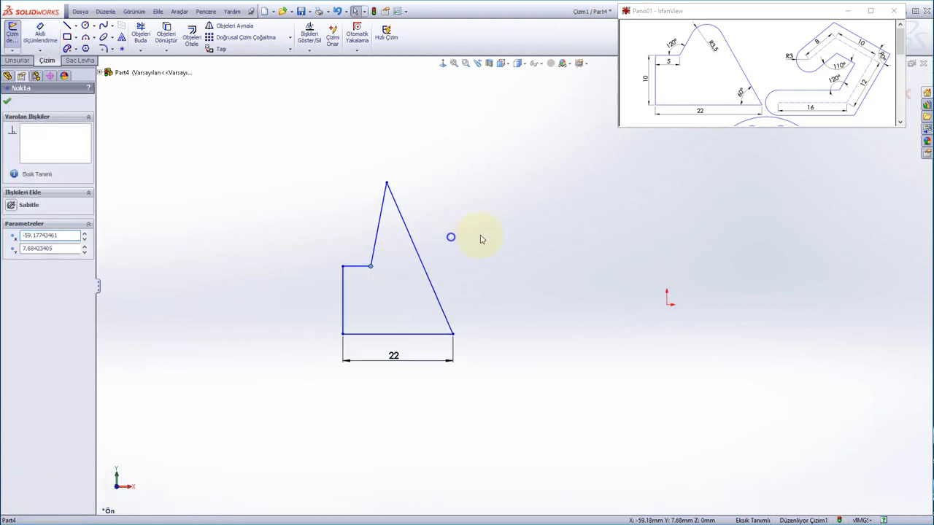
pyautogui.rightClick(450, 232)
pyautogui.click(505, 219)
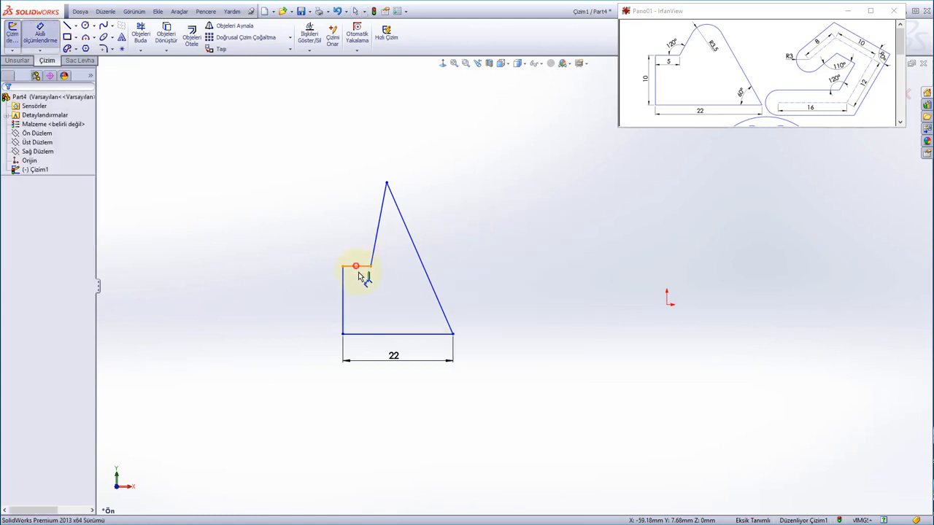
pyautogui.click(359, 276)
pyautogui.click(358, 283)
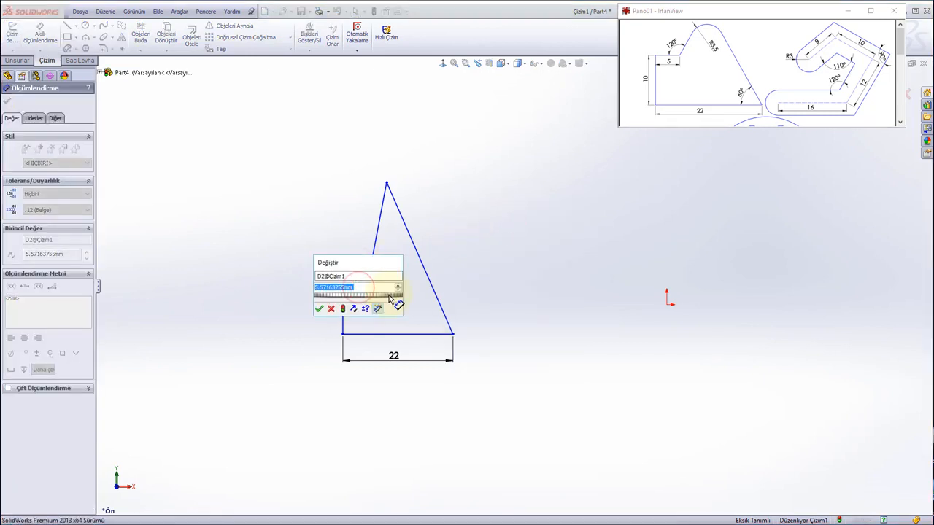
pyautogui.write('5')
pyautogui.press('Return')
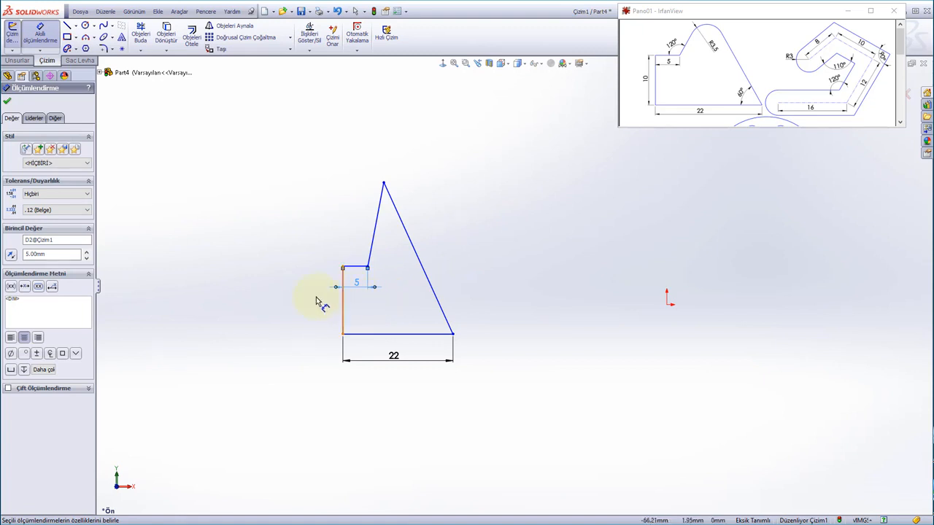
# Dimension the profile's left vertical edge to 10 mm.
pyautogui.click(342, 310)
pyautogui.click(316, 309)
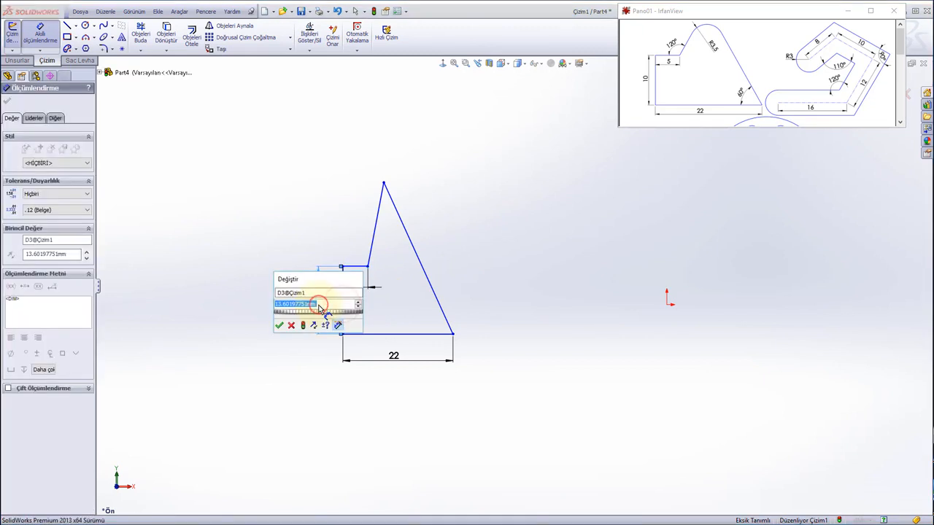
pyautogui.write('10')
pyautogui.press('Return')
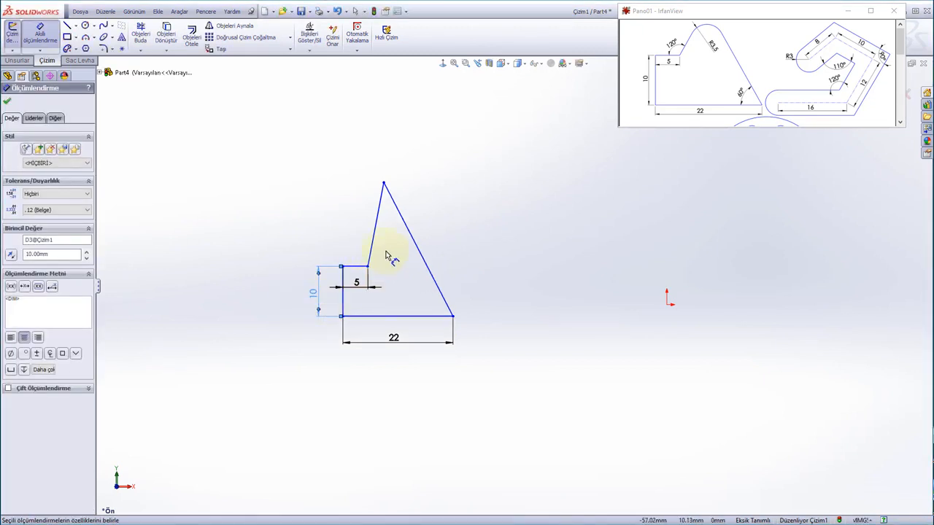
# Dimension the angle between the long slanted side and the base edge to 60°.
pyautogui.click(432, 277)
pyautogui.click(415, 316)
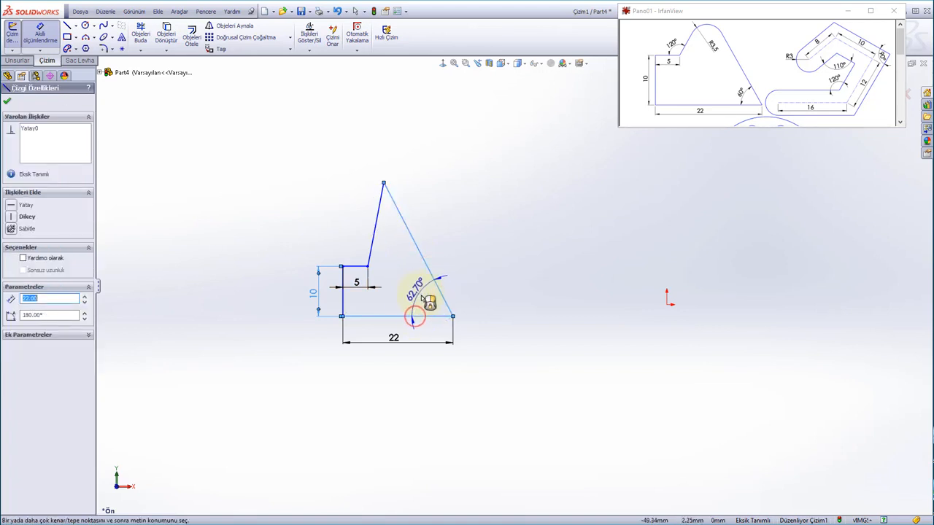
pyautogui.click(422, 297)
pyautogui.write('6')
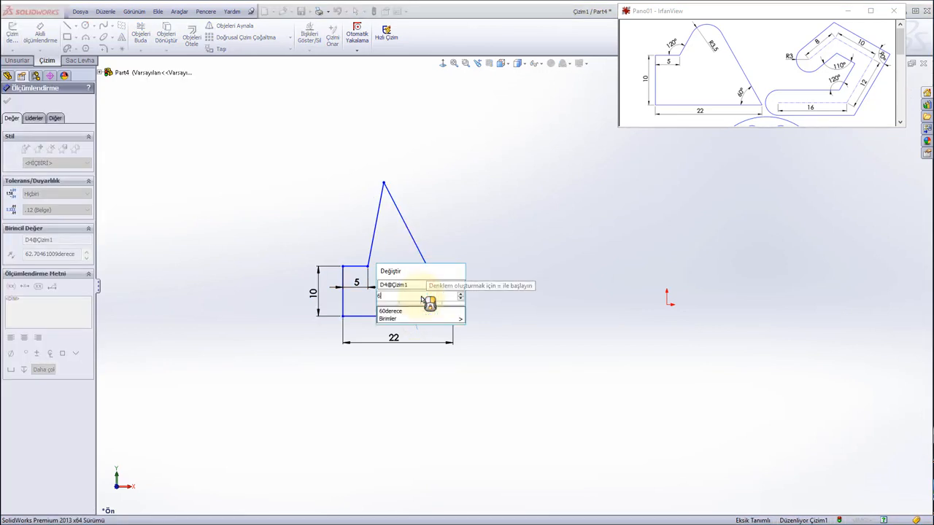
pyautogui.write('0')
pyautogui.press('Return')
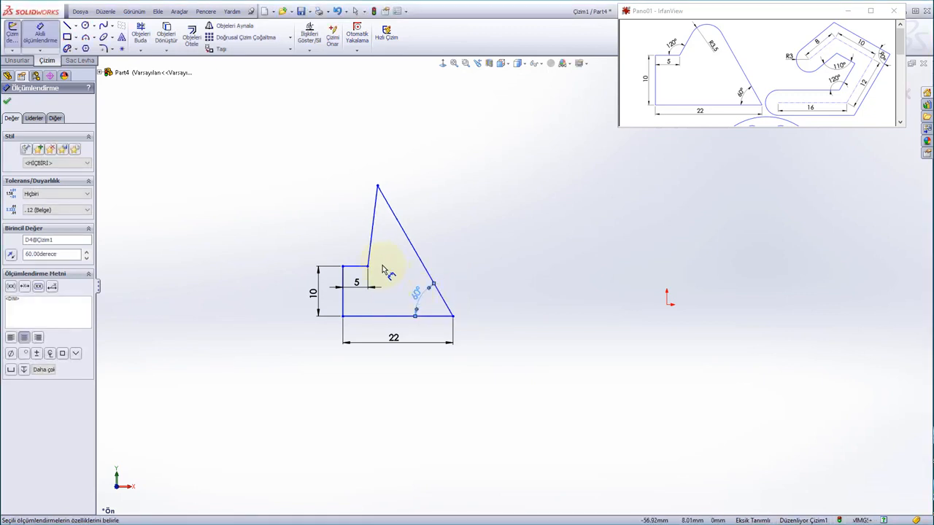
# Dimension the angle between the short ledge and the left slanted side to 120°.
pyautogui.click(371, 256)
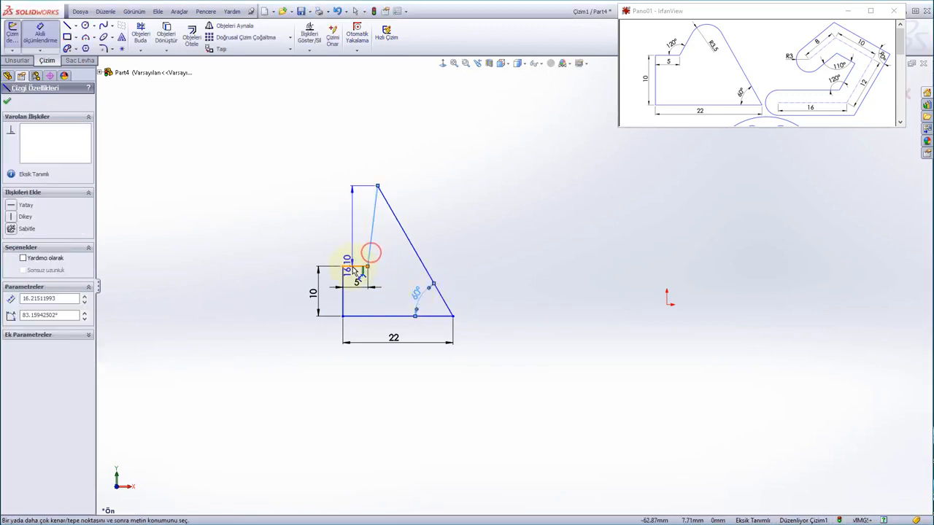
pyautogui.click(358, 266)
pyautogui.click(360, 250)
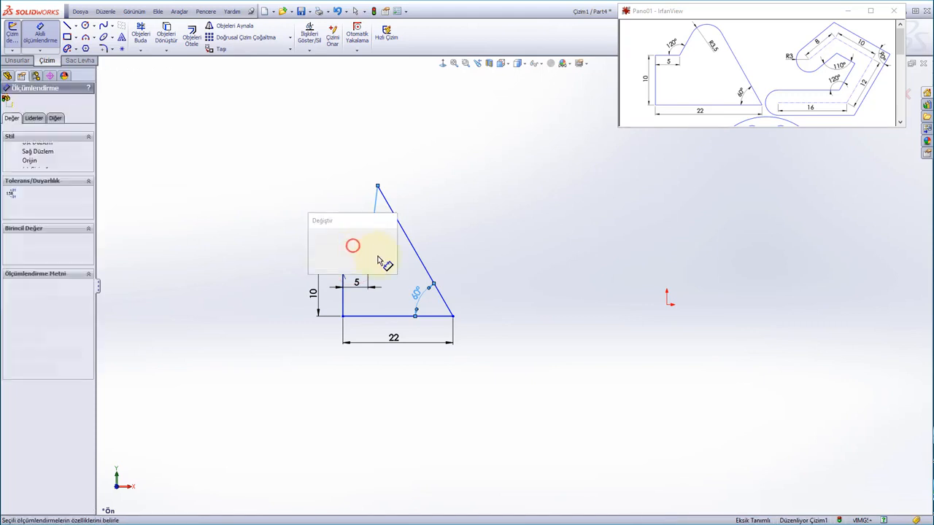
pyautogui.write('120')
pyautogui.press('Return')
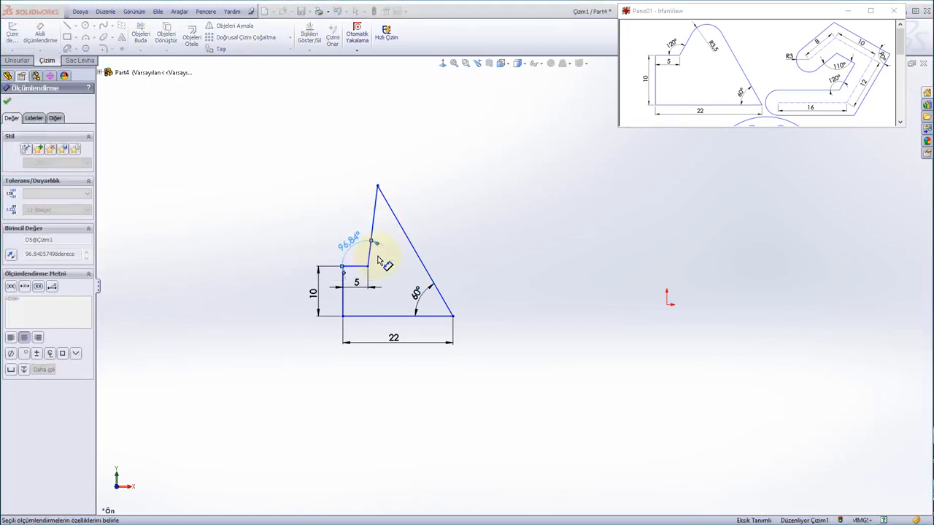
# Reposition the 120° dimension closer to its vertex and end dimensioning.
pyautogui.scroll(-3, 438, 263)
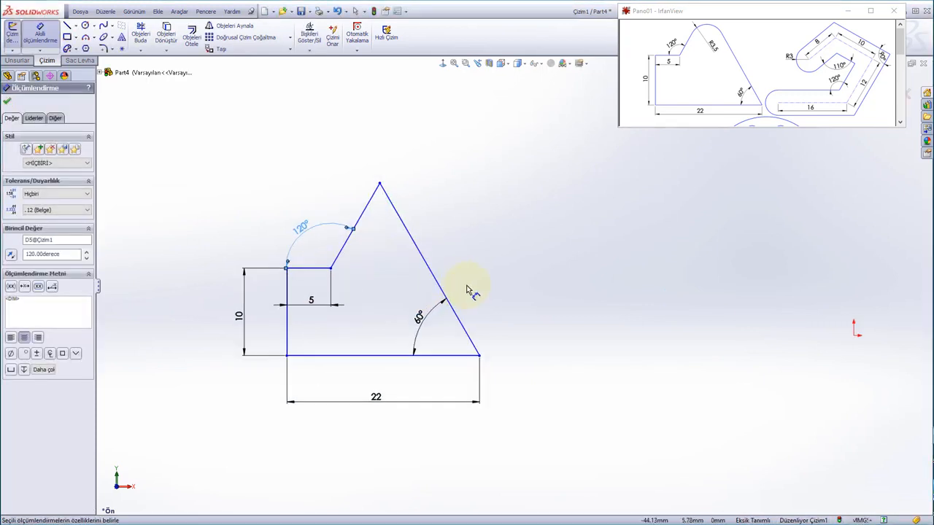
pyautogui.moveTo(298, 229); pyautogui.dragTo(314, 240)
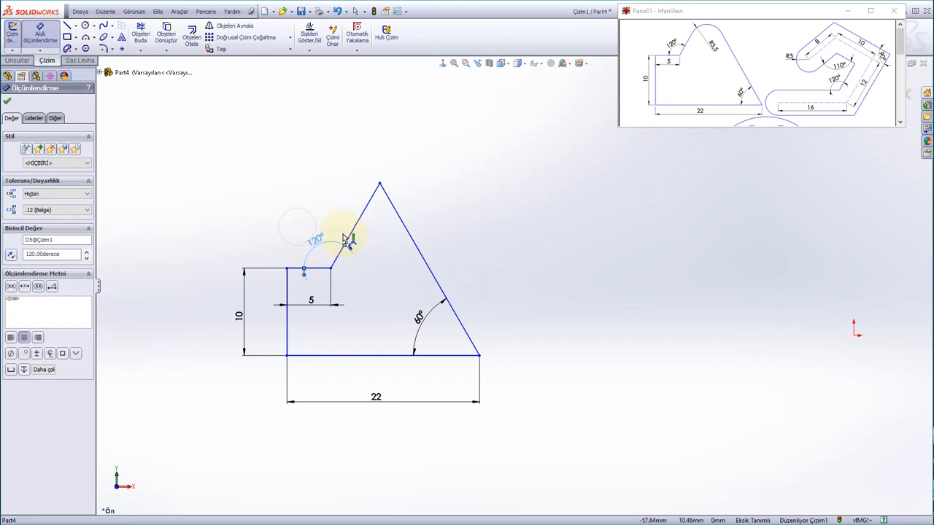
pyautogui.click(207, 203)
pyautogui.press('Escape')
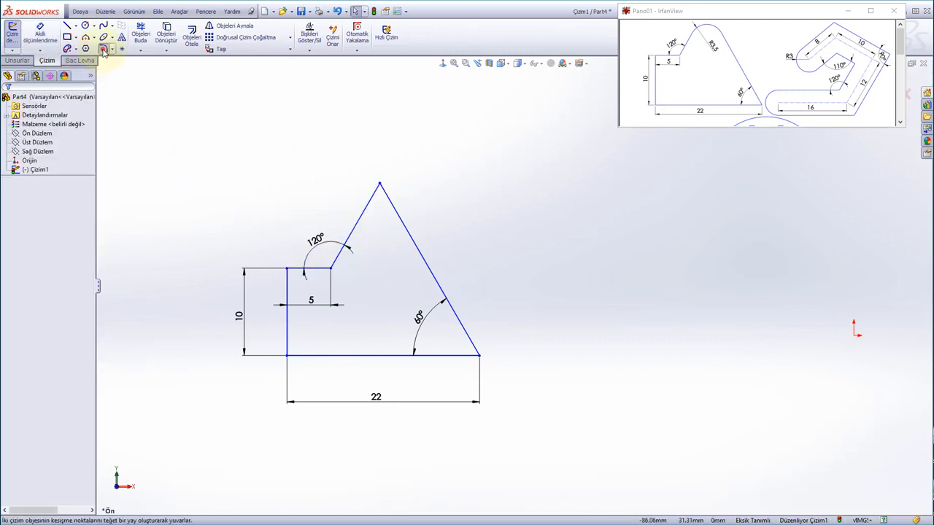
# Round the apex of the profile with a 3.5 mm sketch fillet.
pyautogui.click(103, 49)
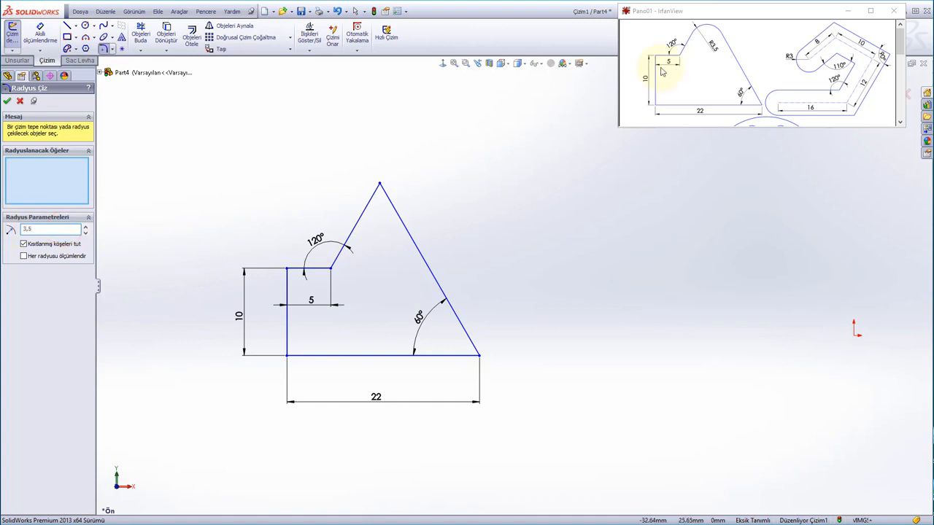
pyautogui.click(380, 186)
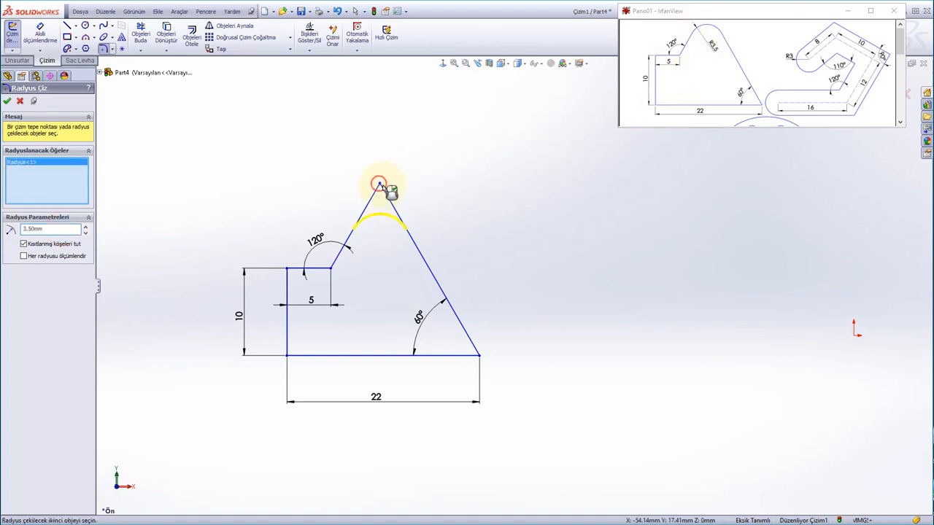
pyautogui.click(31, 167)
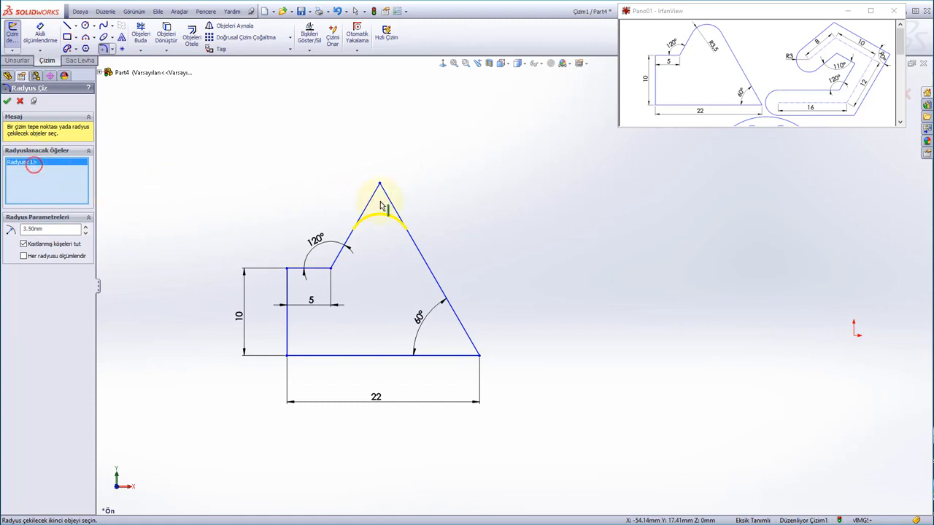
pyautogui.click(7, 100)
pyautogui.click(299, 186)
pyautogui.scroll(-1, 475, 306)
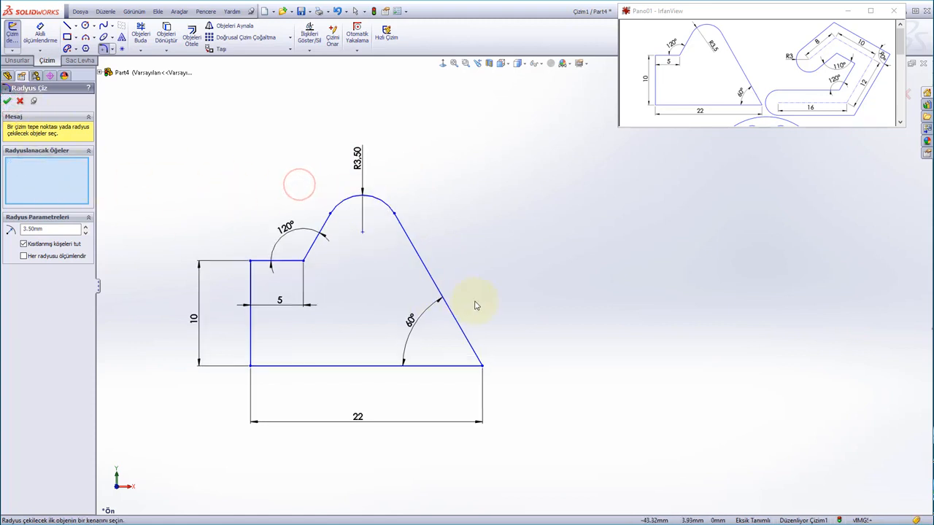
pyautogui.press('Escape')
pyautogui.scroll(1, 511, 292)
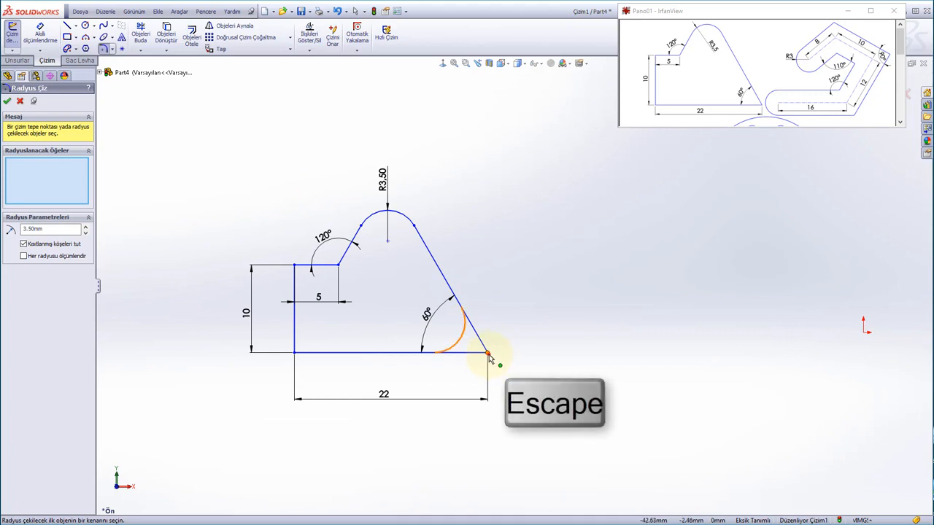
# Leave the sketch fillet command and apply a Fix relation to the profile's lower-right corner point.
pyautogui.click(488, 355)
pyautogui.press('Escape')
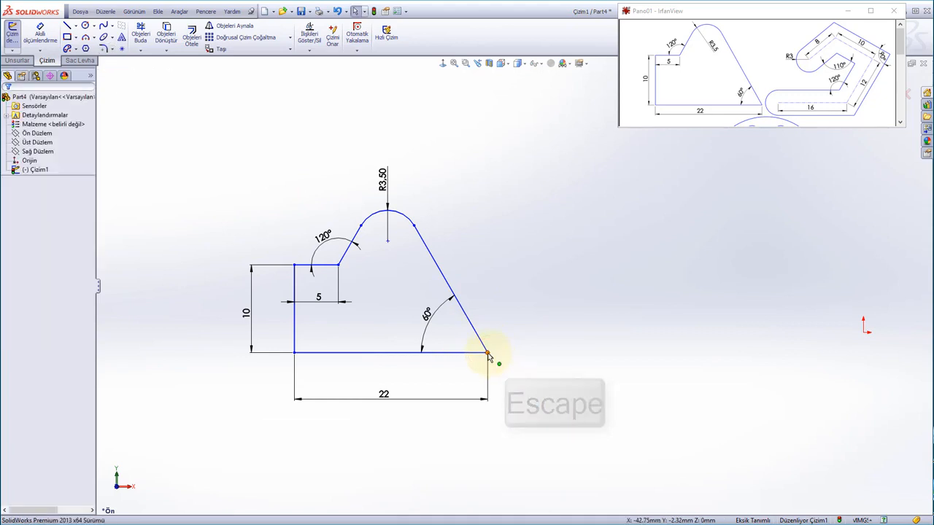
pyautogui.click(487, 353)
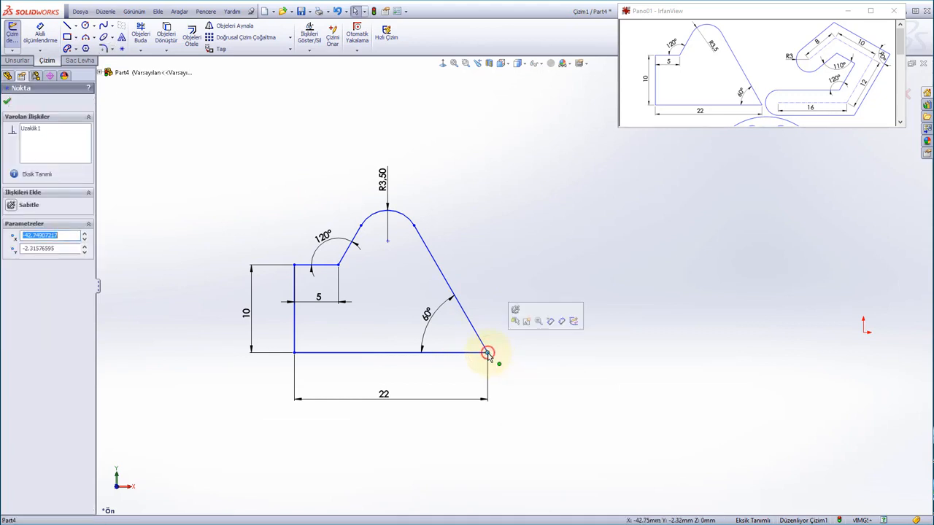
pyautogui.click(11, 207)
pyautogui.click(491, 259)
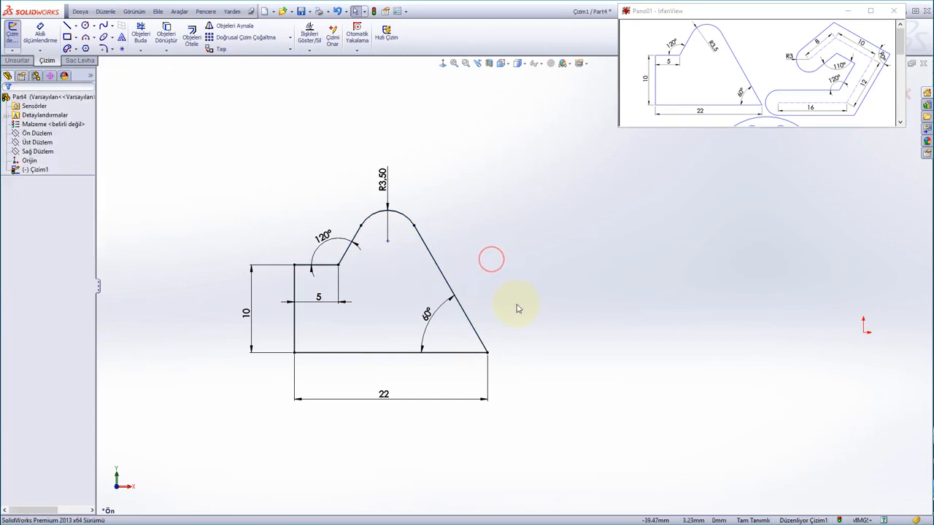
pyautogui.keyDown('ctrl'); pyautogui.moveTo(516, 309); pyautogui.dragTo(407, 292, button='middle'); pyautogui.keyUp('ctrl')
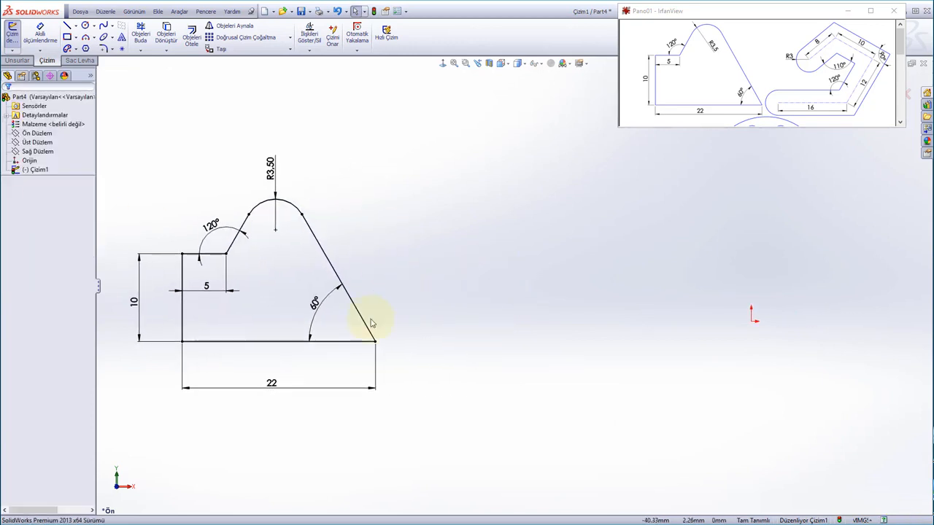
# Reposition the 22 mm and 10 mm dimensions closer to the edges of the first profile.
pyautogui.moveTo(272, 382); pyautogui.dragTo(275, 353)
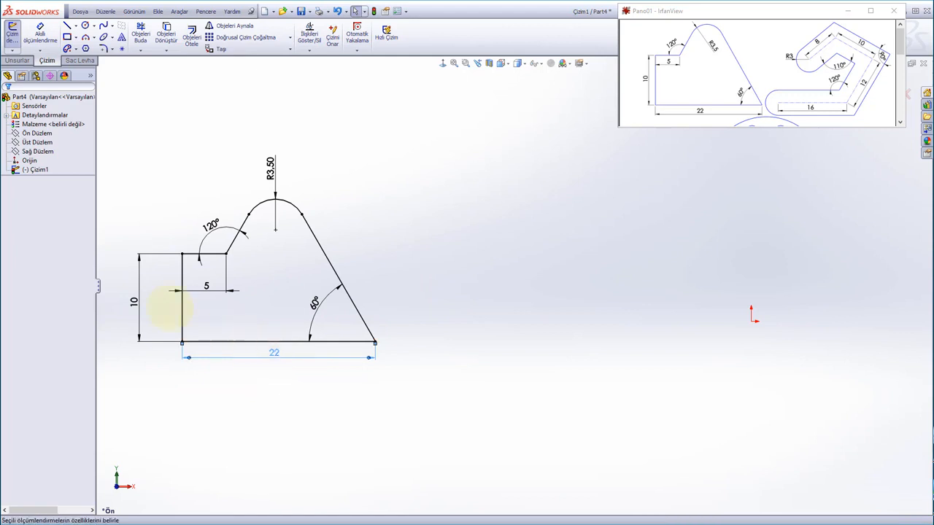
pyautogui.moveTo(135, 301); pyautogui.dragTo(166, 305)
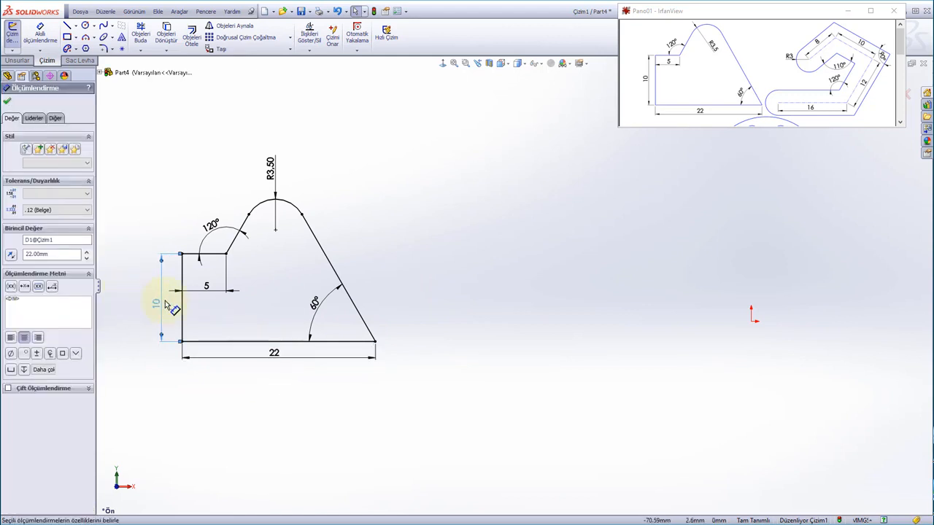
pyautogui.click(383, 227)
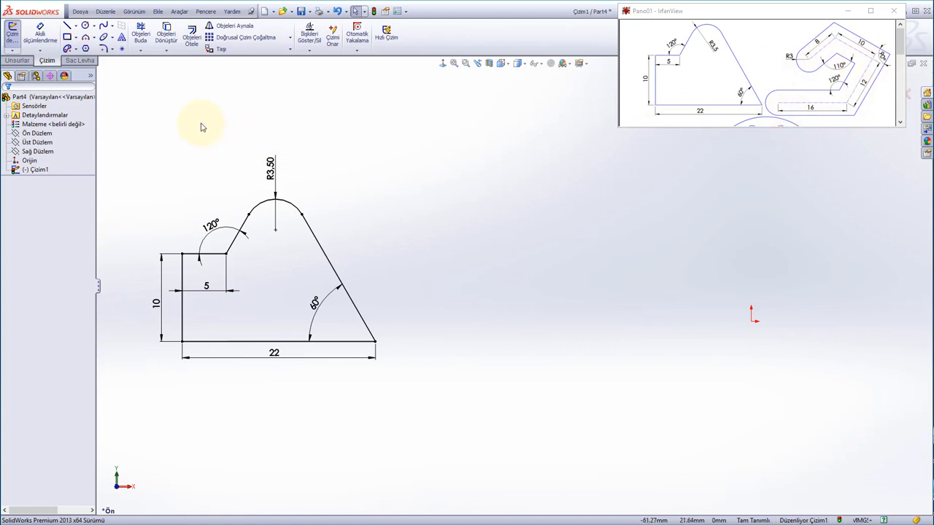
# Sketch an open chain of four centerlines beside the first profile: horizontal about 12 mm, then slanted segments about 9.7, 9.6 and 5.3 mm long.
pyautogui.click(75, 25)
pyautogui.click(78, 41)
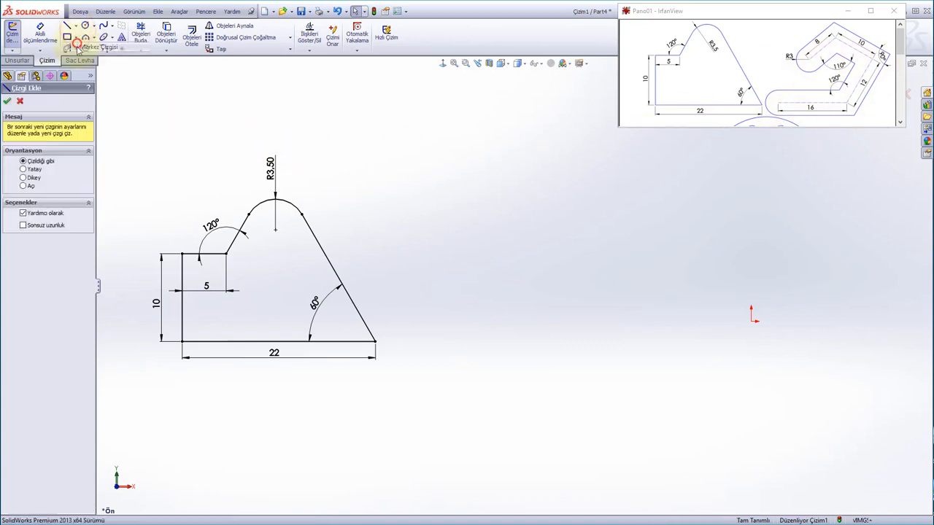
pyautogui.click(450, 335)
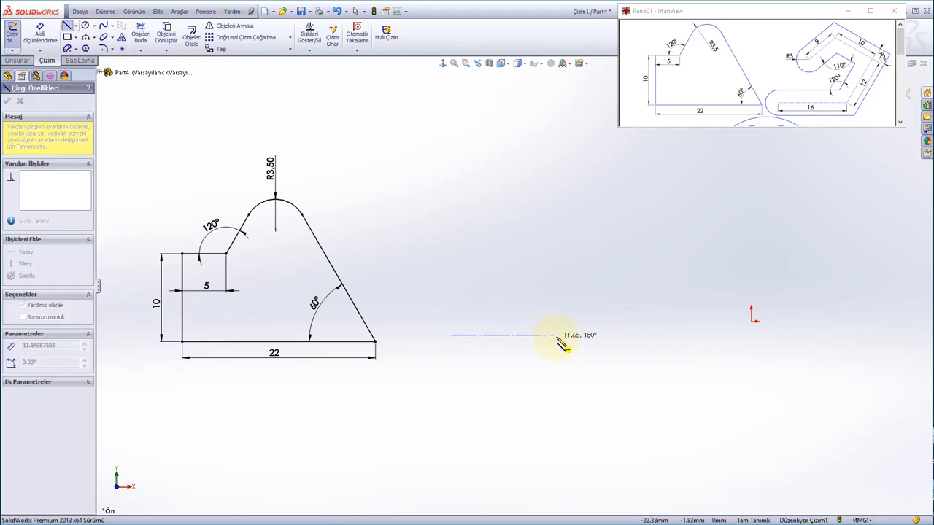
pyautogui.click(556, 335)
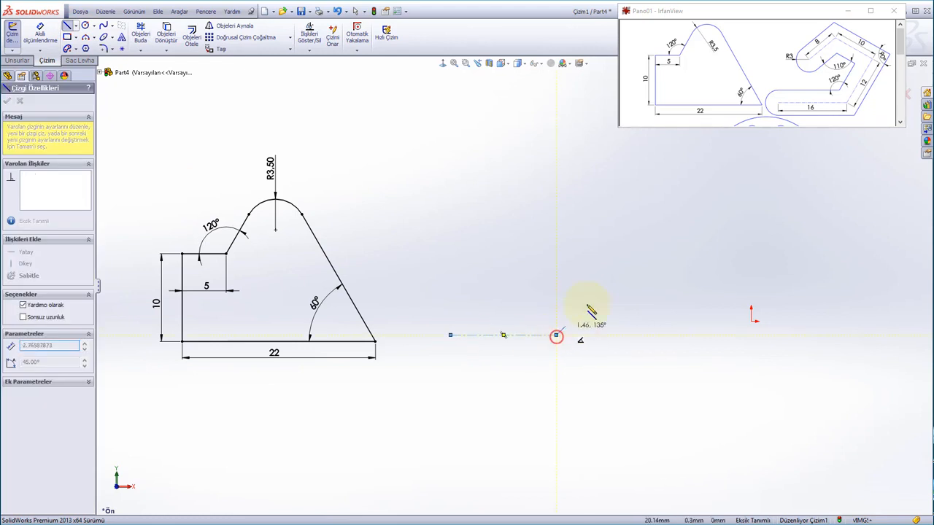
pyautogui.click(599, 262)
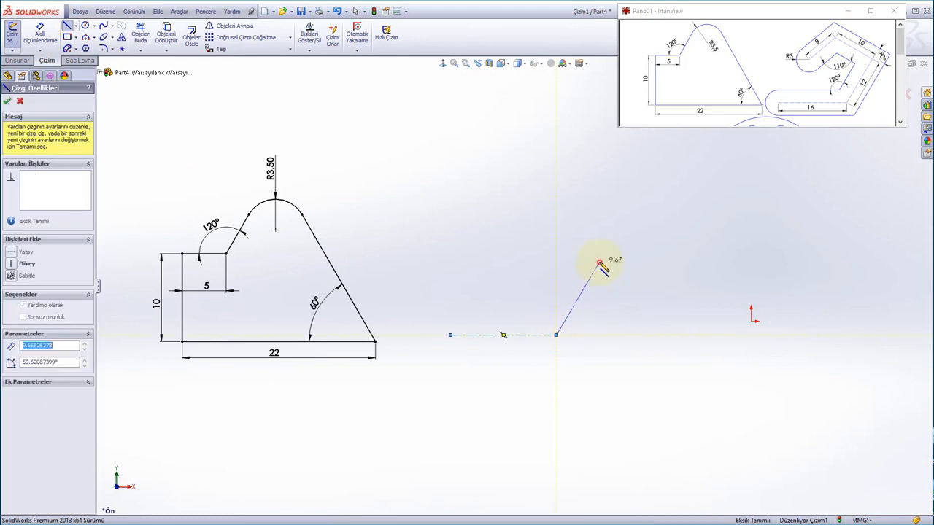
pyautogui.click(526, 219)
pyautogui.press('Escape')
pyautogui.click(494, 253)
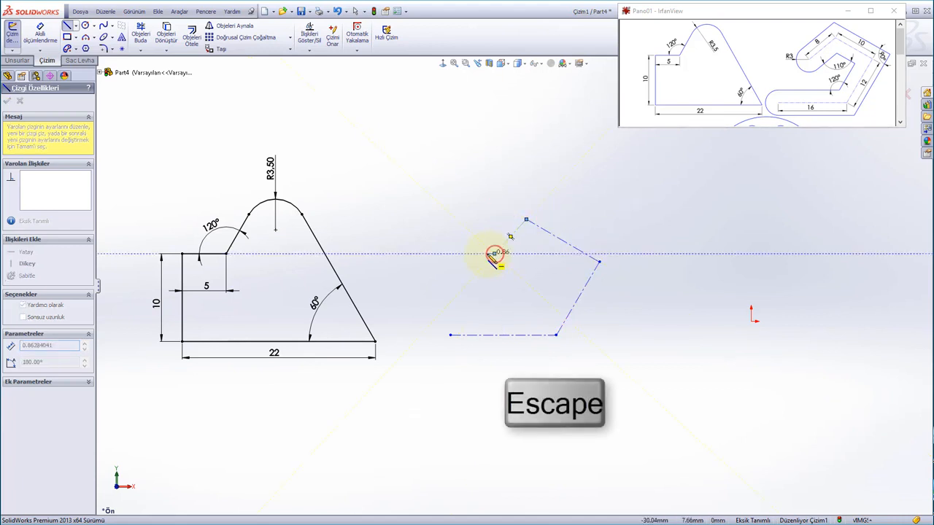
pyautogui.press('Escape')
# Dimension the horizontal centerline of the new chain to 16 mm, placing the dimension below it.
pyautogui.scroll(-1, 553, 297)
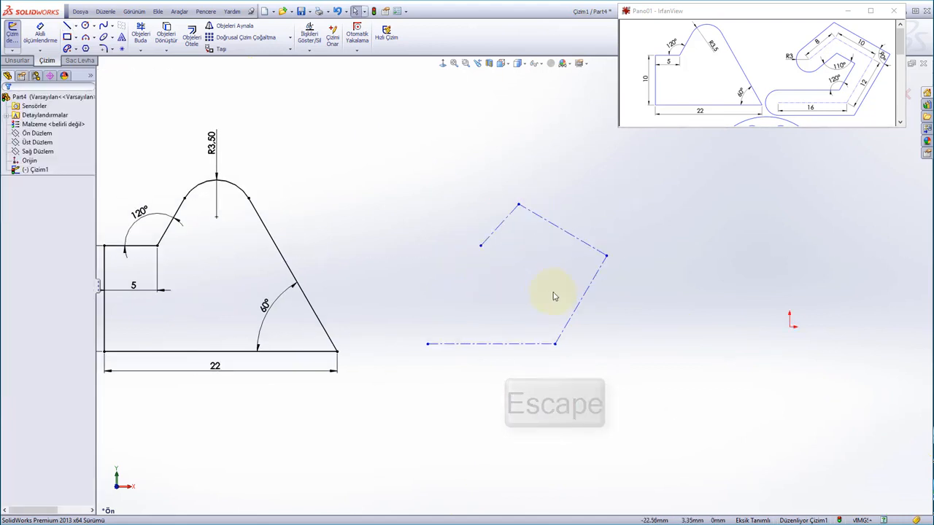
pyautogui.keyDown('ctrl'); pyautogui.moveTo(552, 295); pyautogui.dragTo(460, 286, button='middle'); pyautogui.keyUp('ctrl')
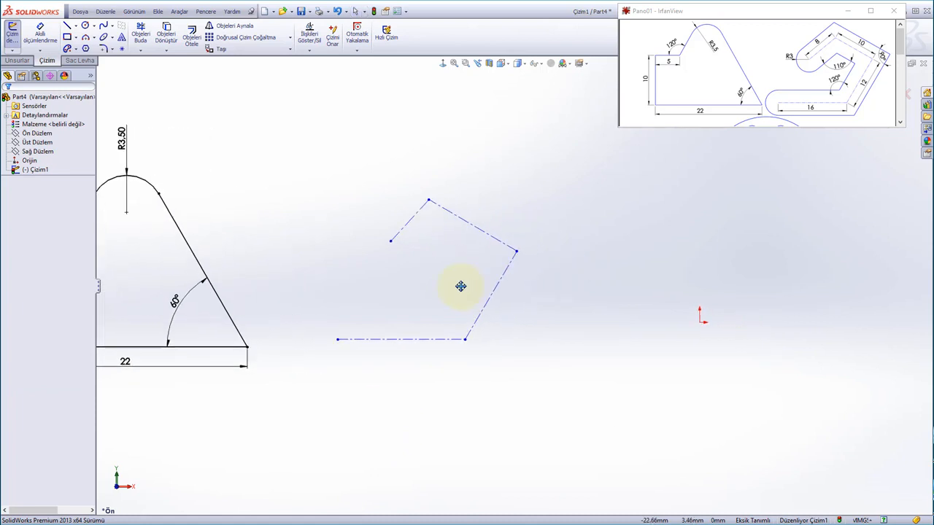
pyautogui.rightClick(461, 290)
pyautogui.click(522, 167)
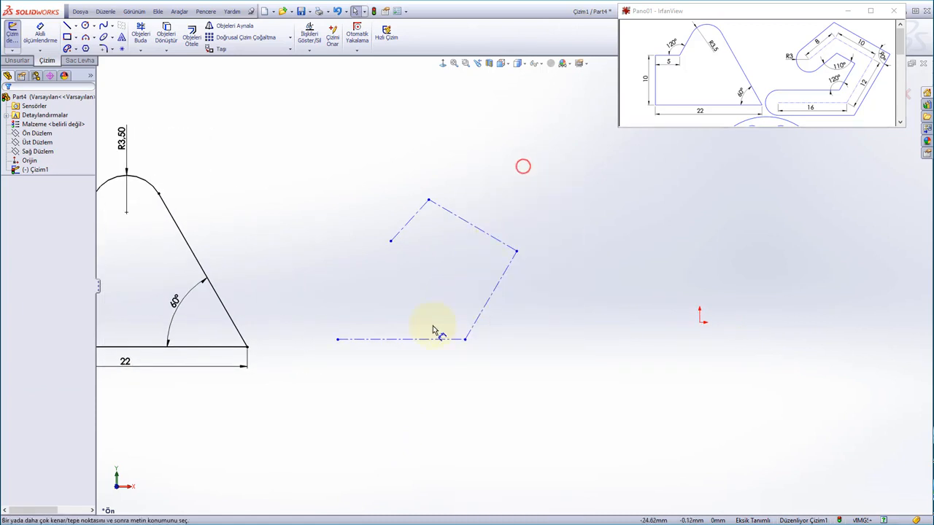
pyautogui.click(413, 340)
pyautogui.click(411, 361)
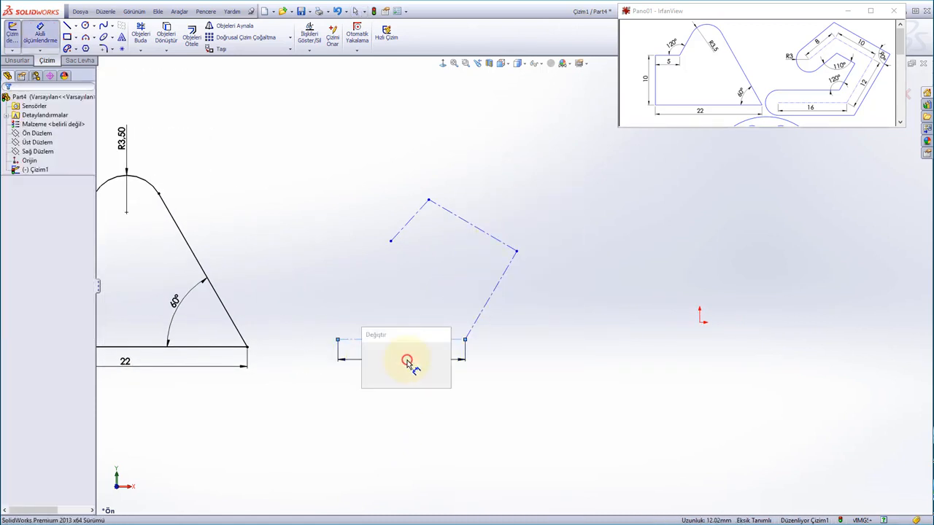
pyautogui.write('16')
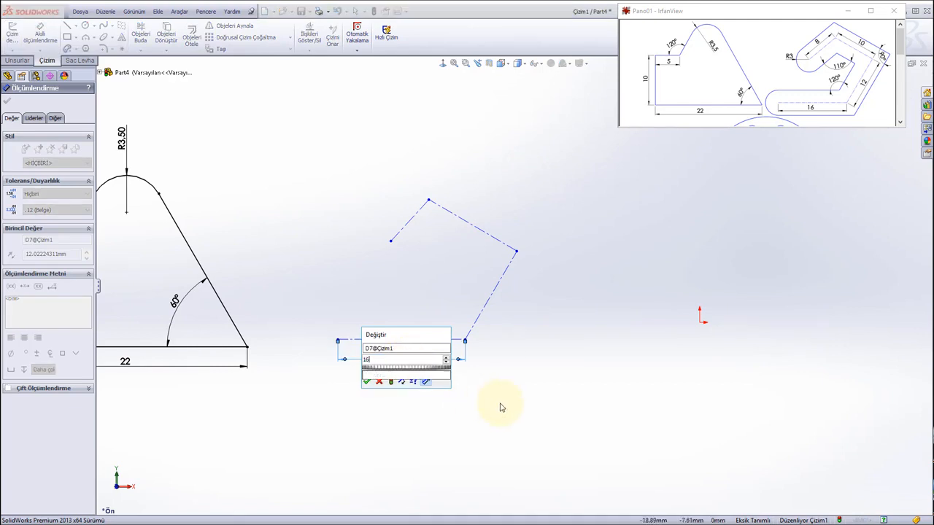
pyautogui.press('Return')
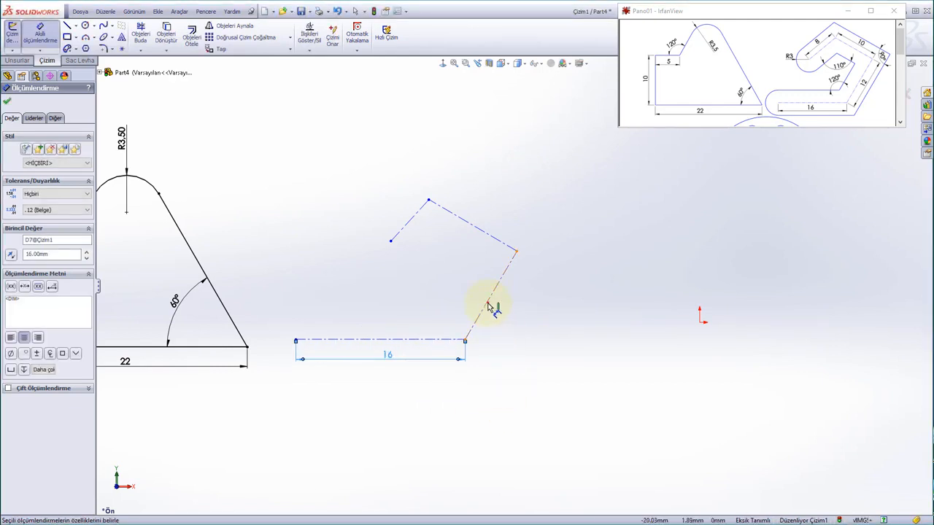
# Dimension the slanted centerline rising from the horizontal one to 12 mm and the following upper centerline to 10 mm.
pyautogui.click(494, 308)
pyautogui.click(513, 312)
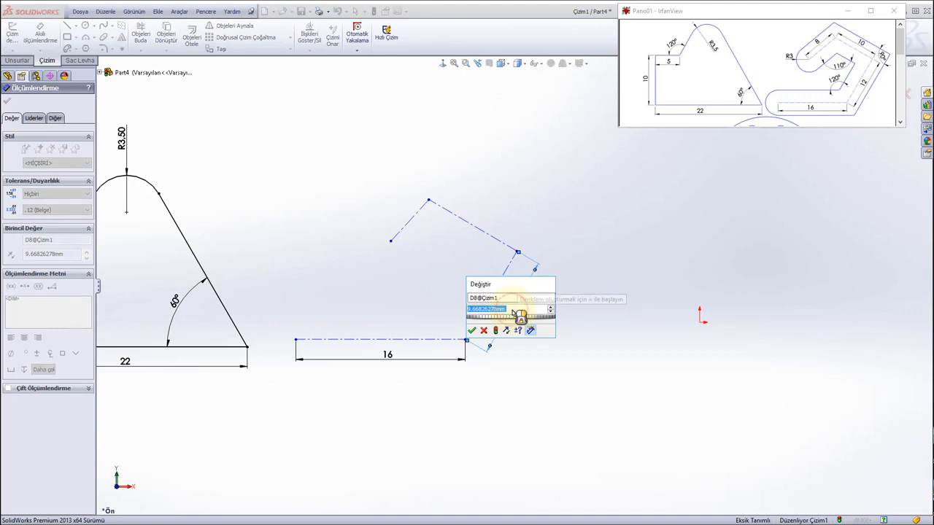
pyautogui.write('12')
pyautogui.press('Return')
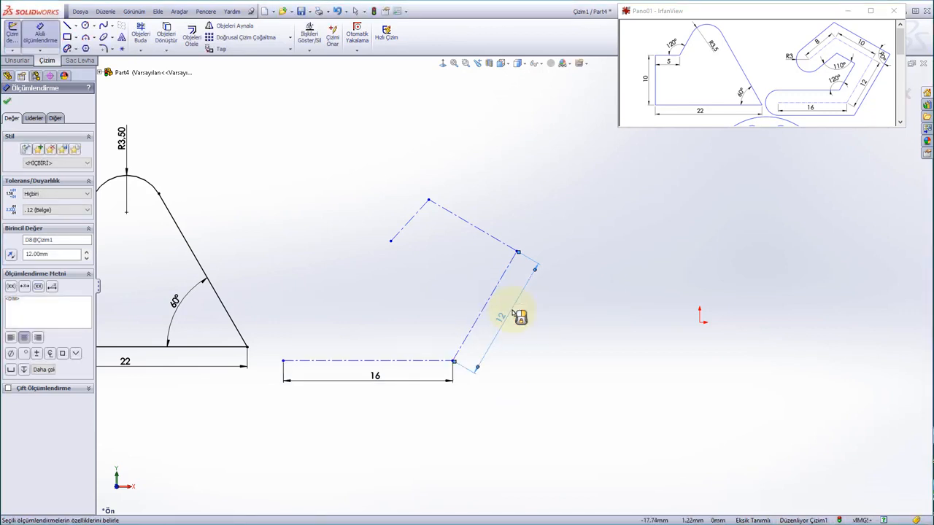
pyautogui.click(473, 224)
pyautogui.click(480, 218)
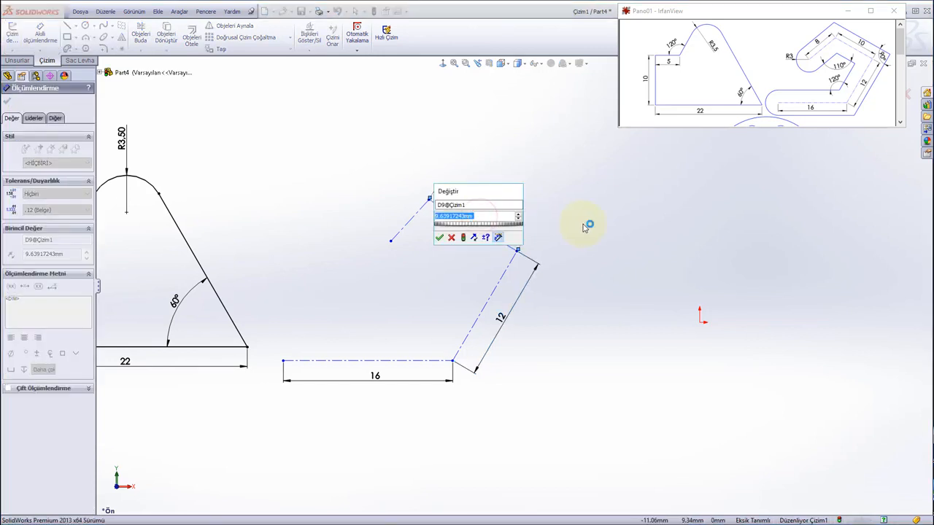
pyautogui.write('10')
pyautogui.press('Return')
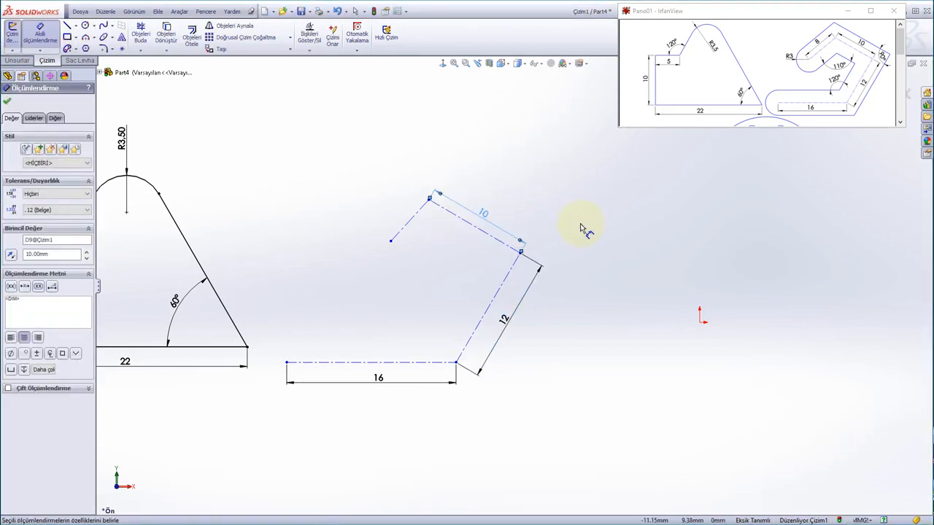
# Dimension the short end centerline at the upper end of the chain to 8 mm.
pyautogui.click(409, 223)
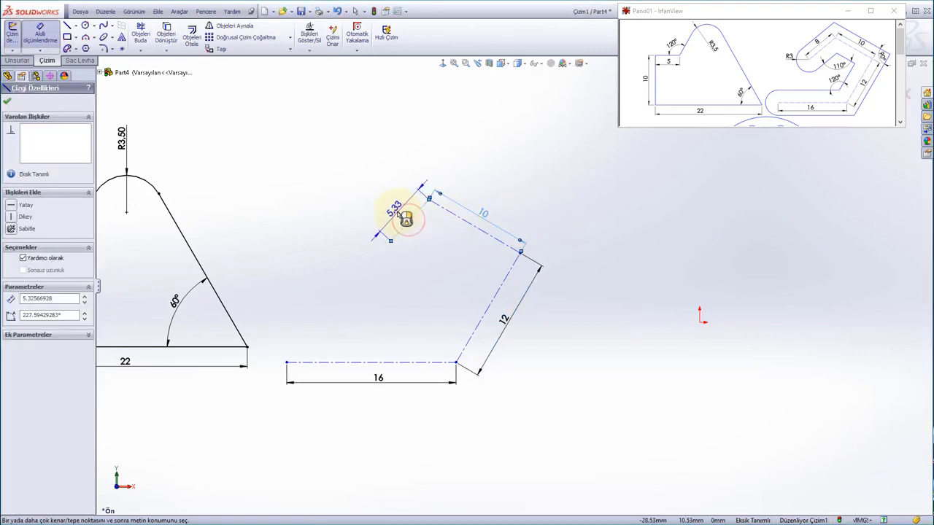
pyautogui.click(399, 214)
pyautogui.write('8')
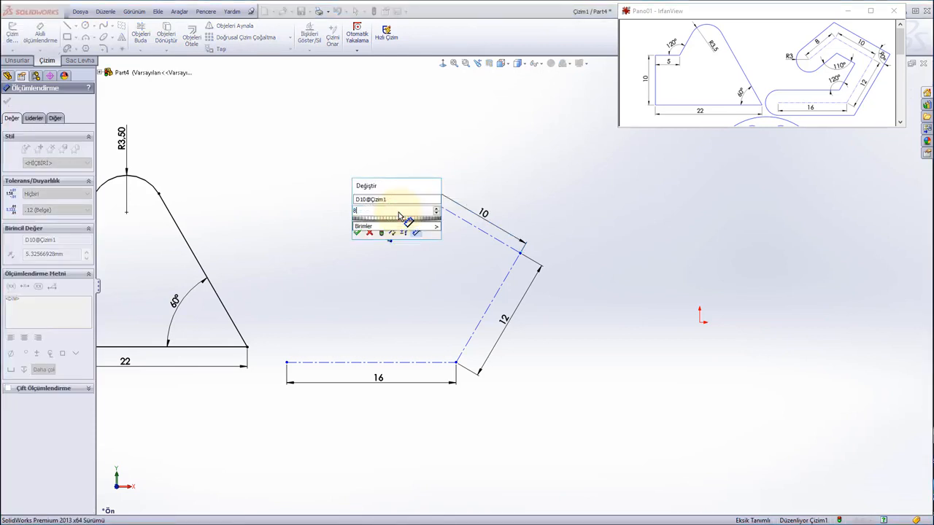
pyautogui.press('Return')
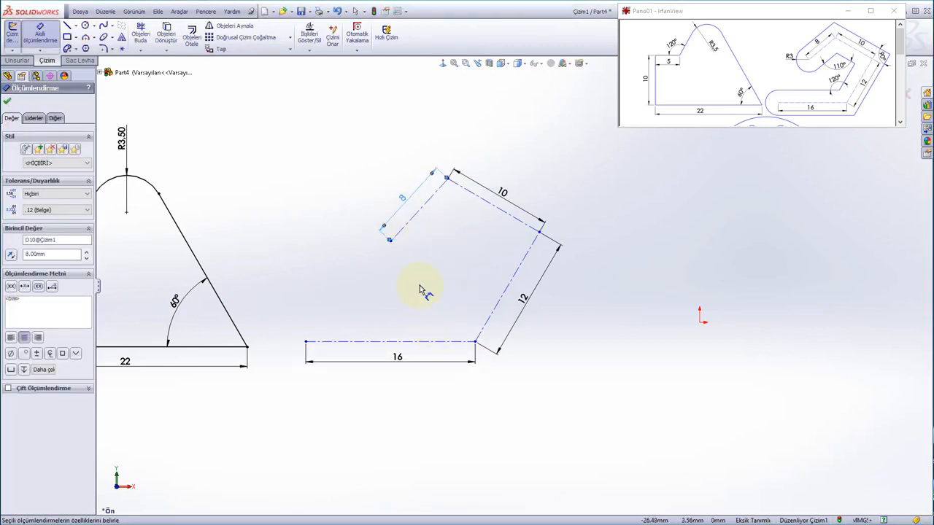
pyautogui.click(420, 290)
pyautogui.click(529, 227)
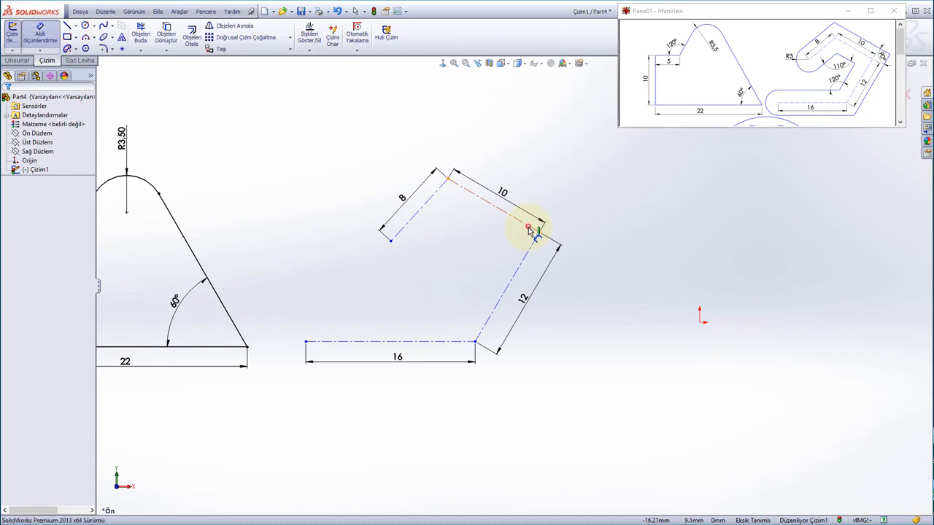
pyautogui.click(527, 254)
pyautogui.click(515, 251)
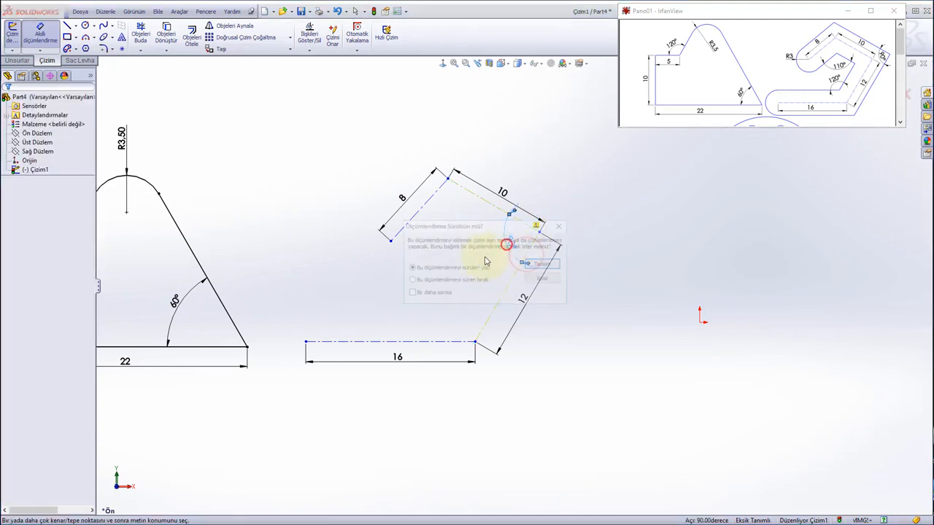
pyautogui.click(543, 280)
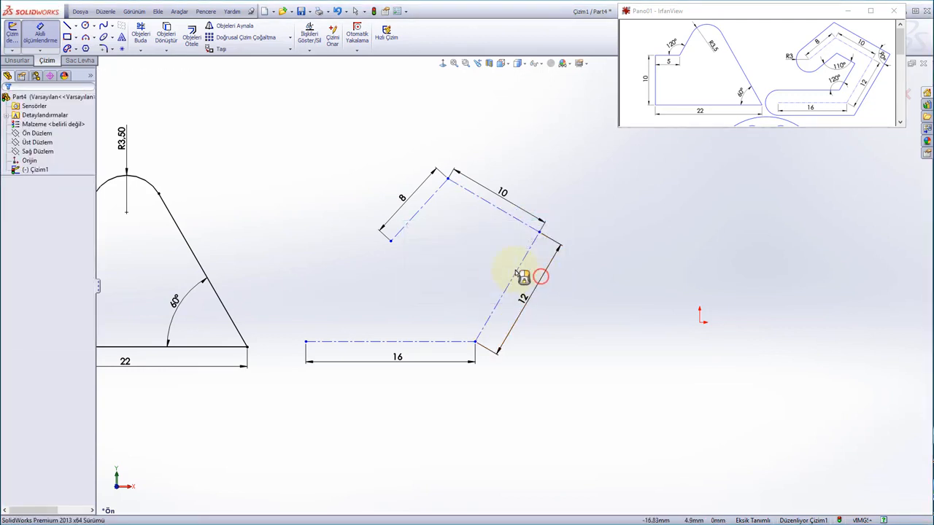
pyautogui.press('Escape')
pyautogui.click(475, 248)
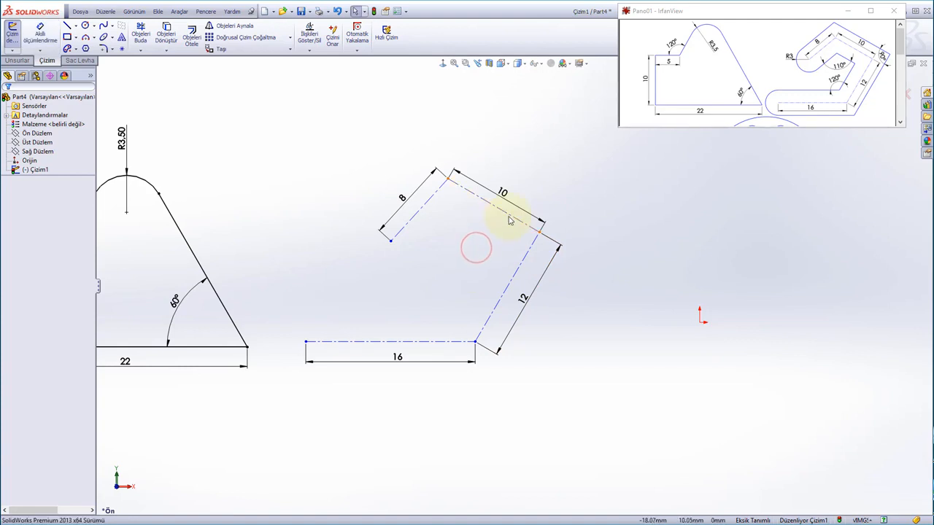
# Delete the perpendicular relation between the 10 mm and 12 mm centerlines.
pyautogui.click(506, 213)
pyautogui.keyDown('ctrl'); pyautogui.click(516, 277); pyautogui.keyUp('ctrl')
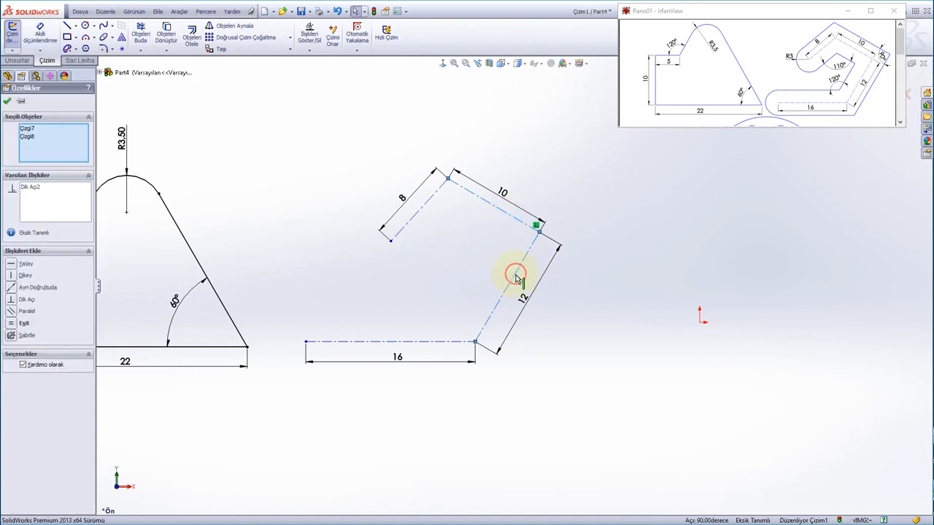
pyautogui.click(33, 189)
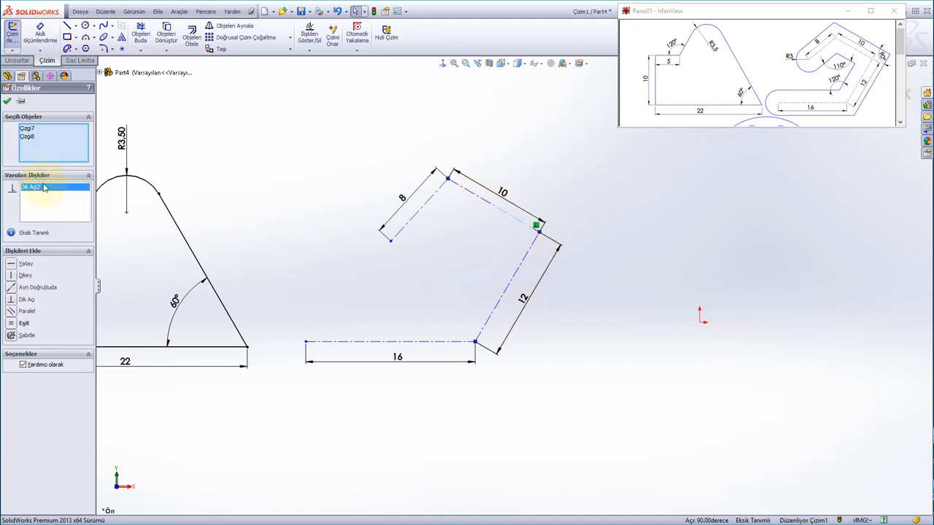
pyautogui.click(44, 188)
pyautogui.press('Delete')
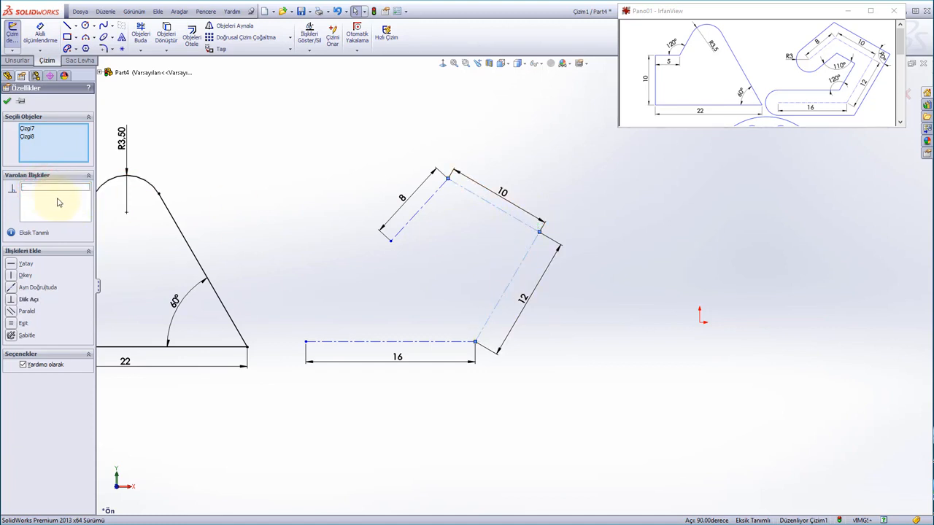
pyautogui.click(272, 215)
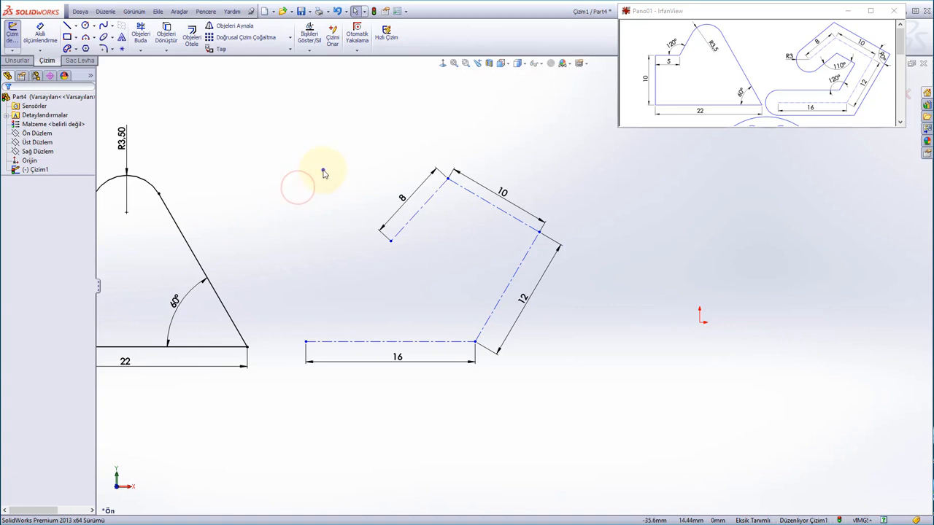
# Dimension the angle between the 10 mm and 12 mm centerlines to 90°, placing it inside the corner.
pyautogui.rightClick(320, 172)
pyautogui.click(387, 157)
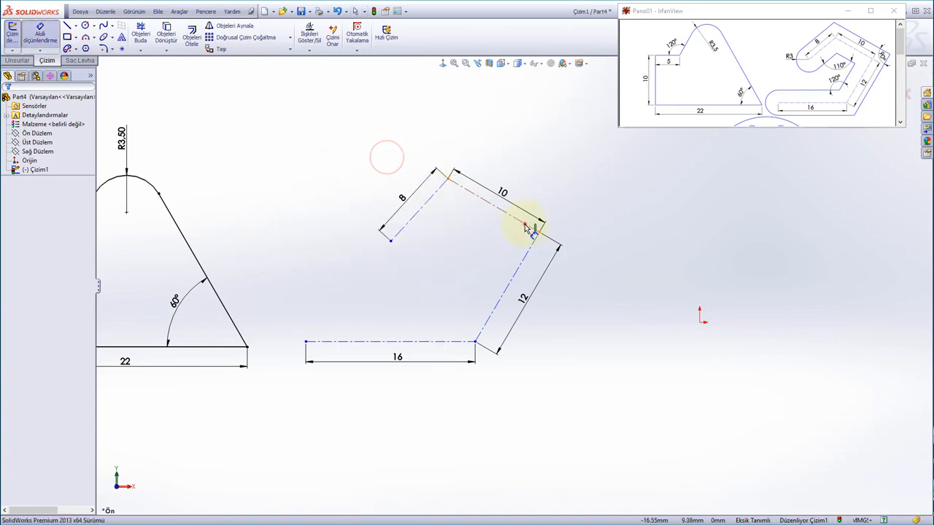
pyautogui.click(522, 221)
pyautogui.click(527, 252)
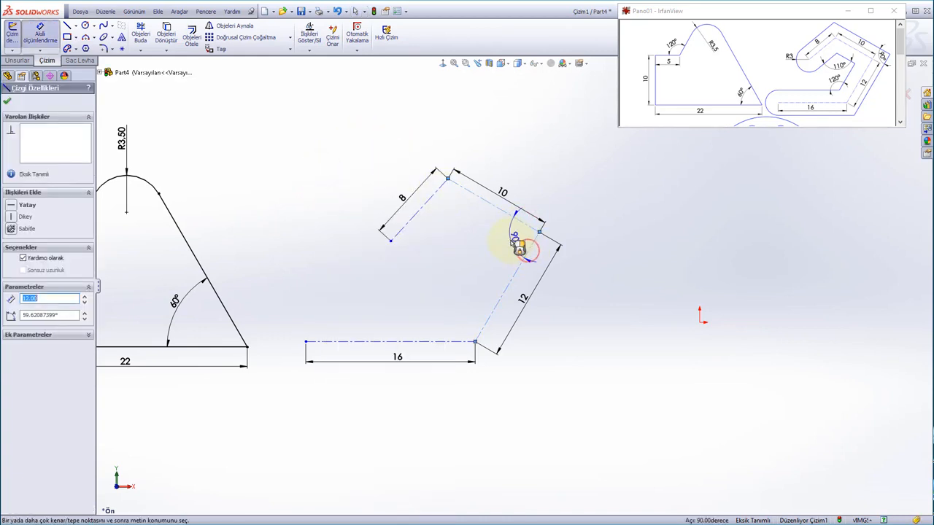
pyautogui.click(522, 239)
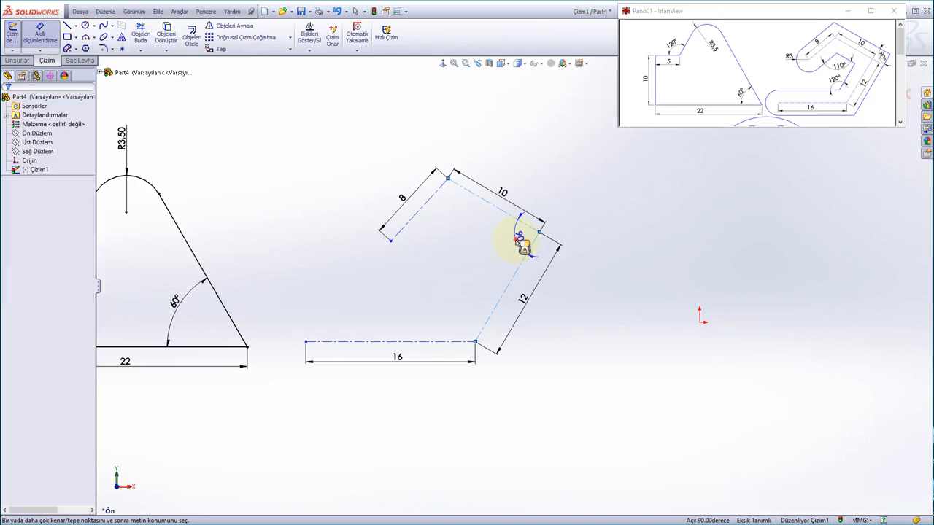
pyautogui.click(473, 262)
pyautogui.click(448, 262)
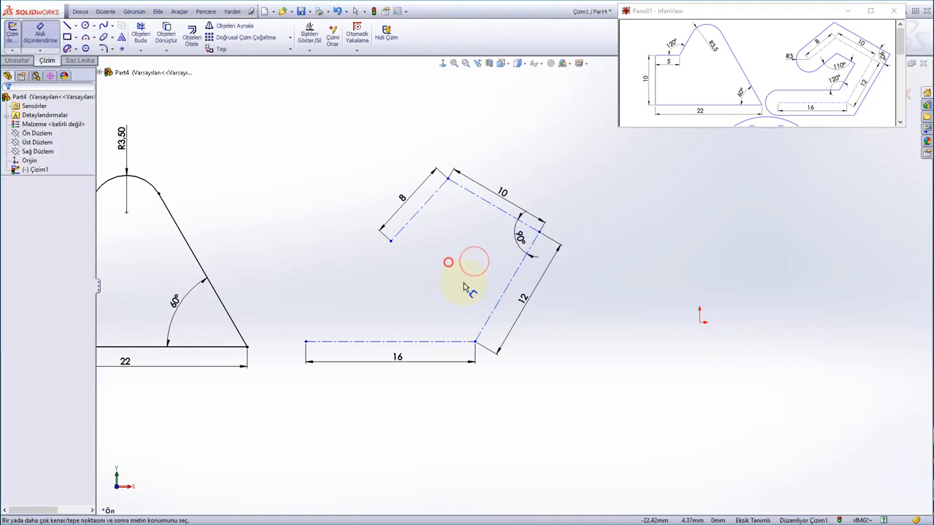
# Dimension the angle between the 16 mm horizontal centerline and the 12 mm slanted centerline to 120°, placing it inside the corner.
pyautogui.click(445, 340)
pyautogui.click(484, 323)
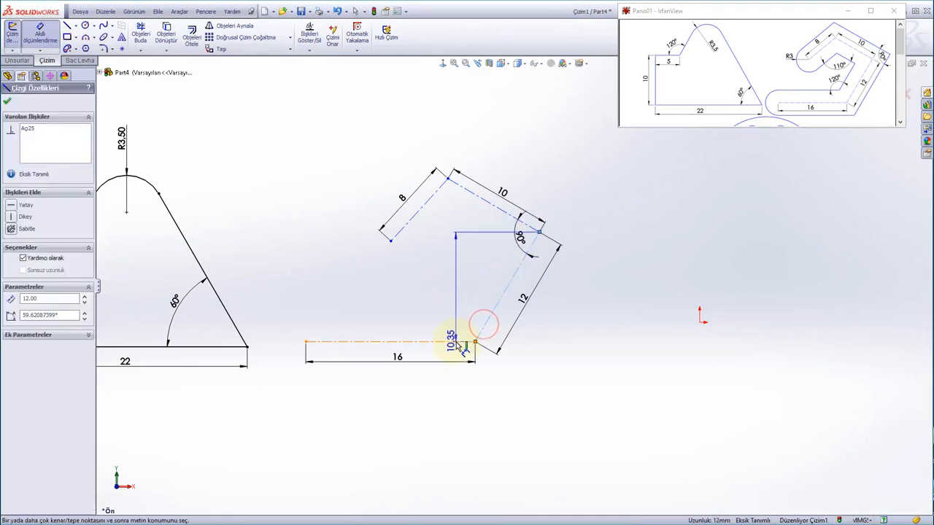
pyautogui.click(465, 325)
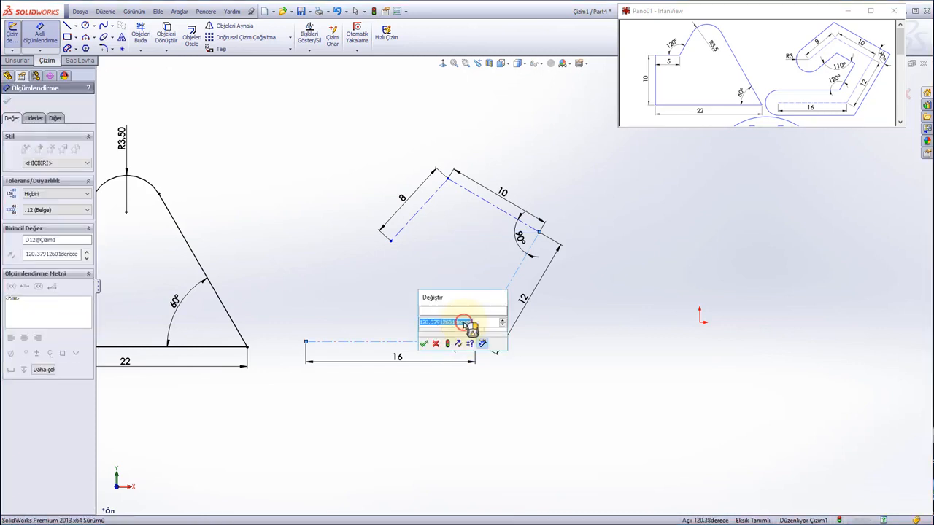
pyautogui.write('120')
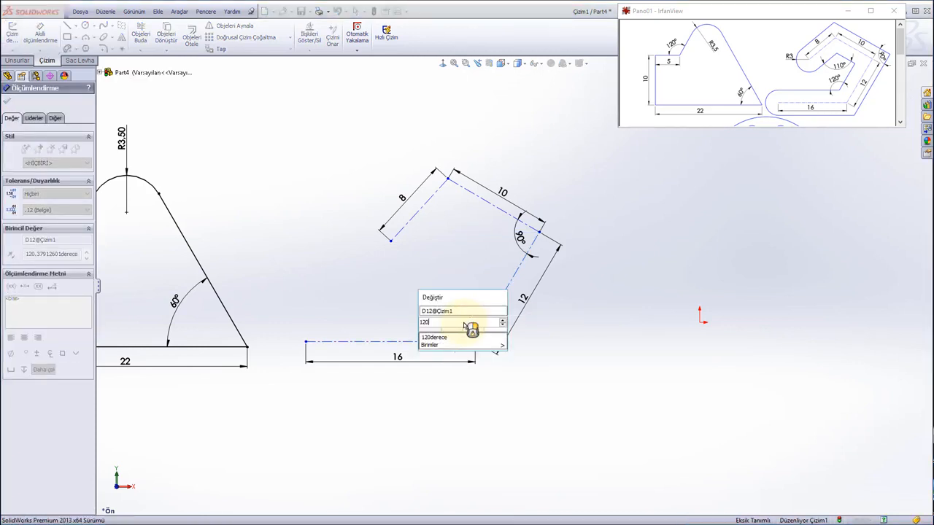
pyautogui.press('Return')
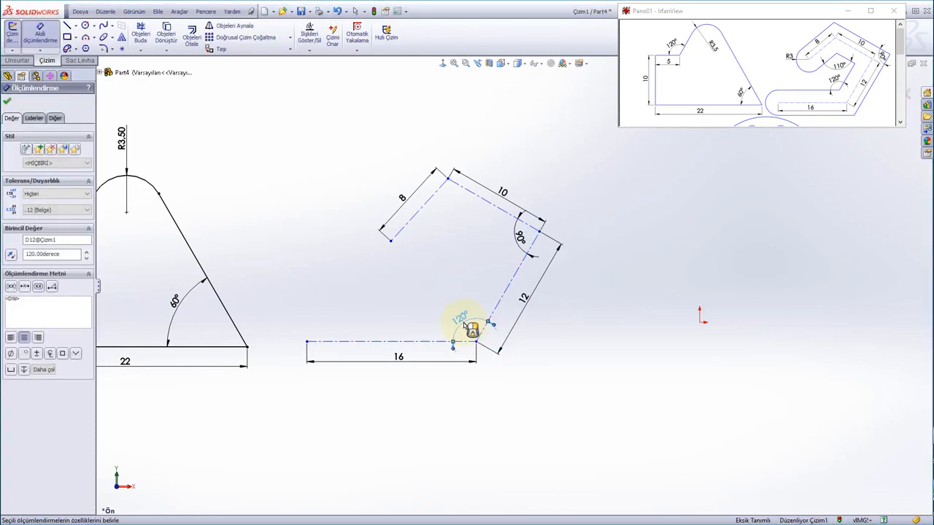
# Dimension the angle between the 8 mm and 10 mm centerlines to 110°, placing it inside the corner.
pyautogui.click(439, 192)
pyautogui.click(462, 189)
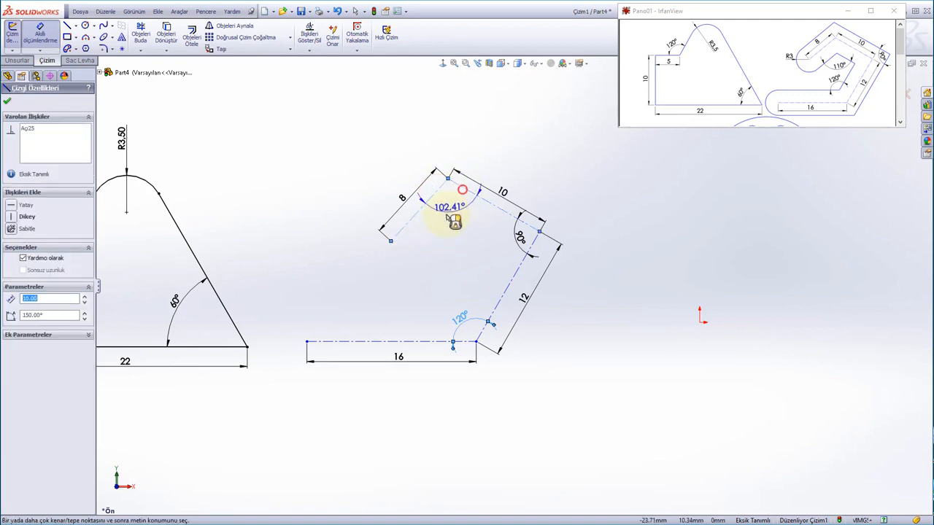
pyautogui.click(448, 214)
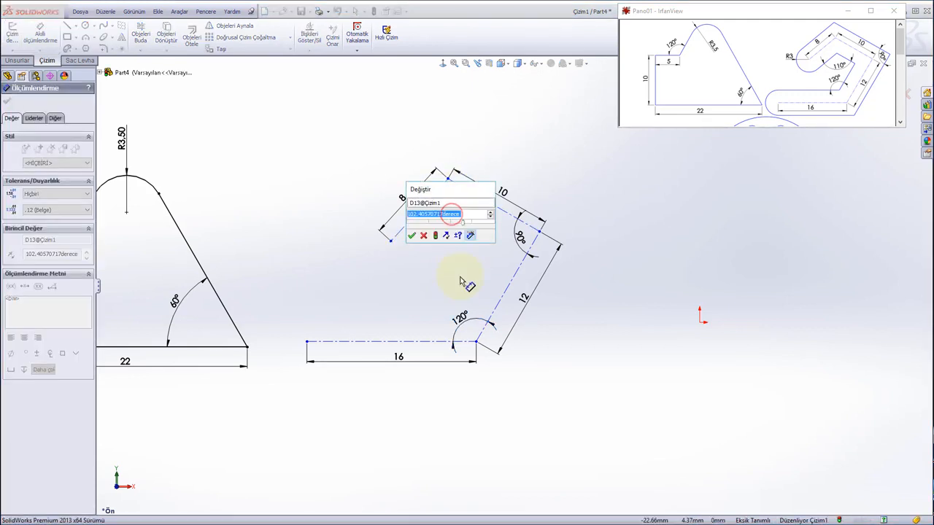
pyautogui.write('110')
pyautogui.press('Return')
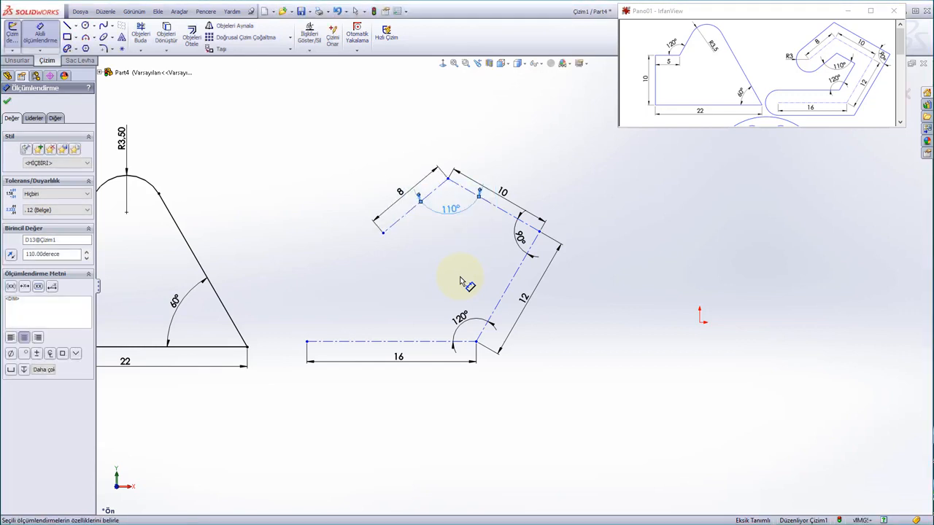
pyautogui.click(452, 278)
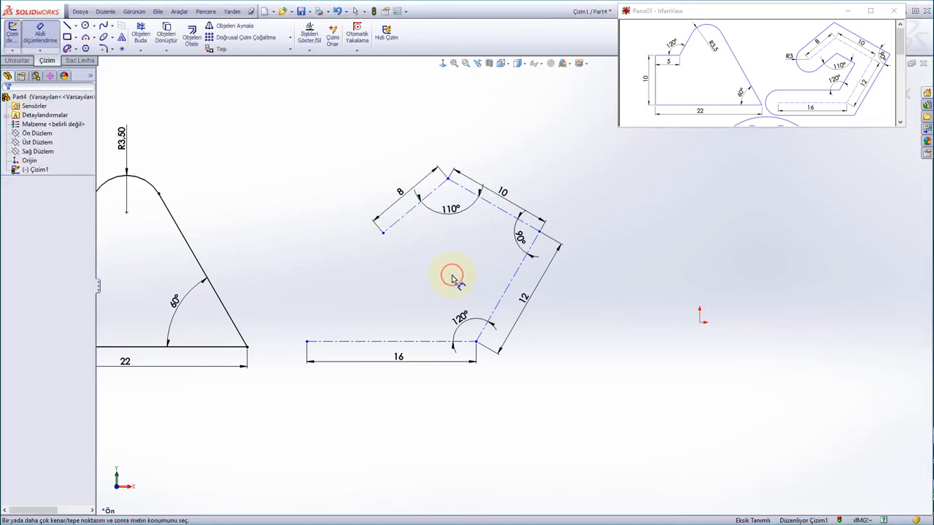
# Offset the four chained centerlines by 3 mm in both directions, closing the profile's ends with arcs.
pyautogui.click(191, 37)
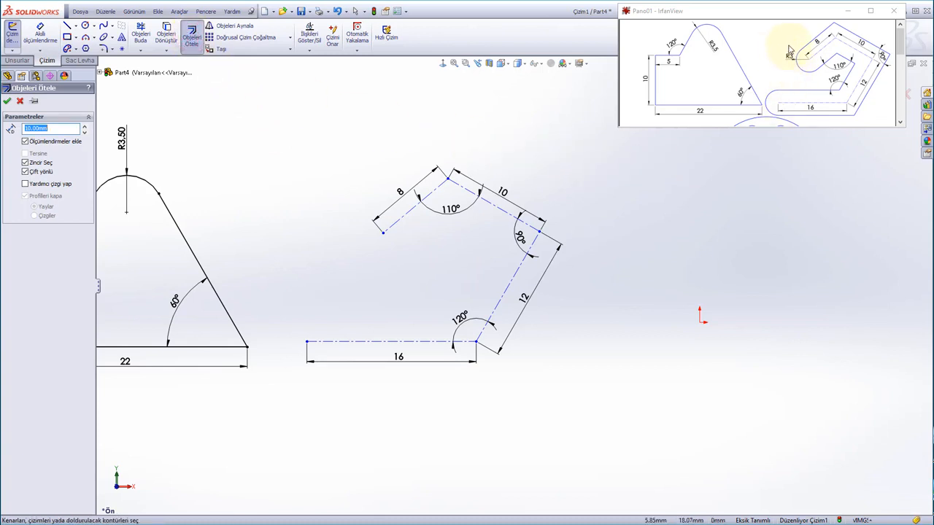
pyautogui.click(364, 342)
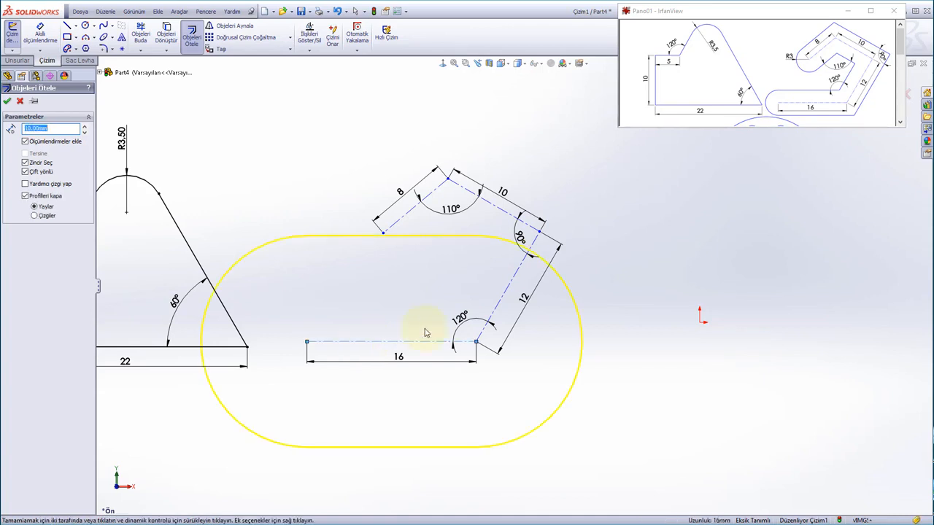
pyautogui.click(500, 310)
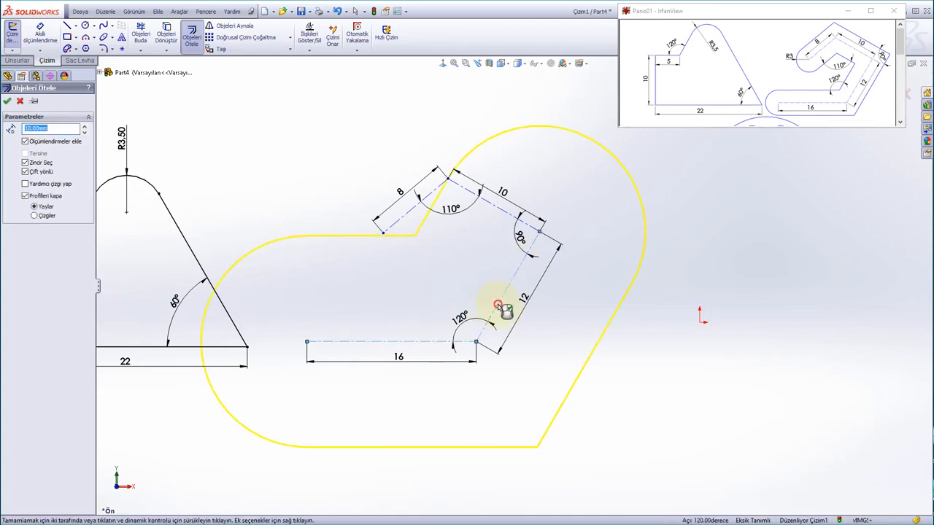
pyautogui.click(499, 209)
pyautogui.click(411, 211)
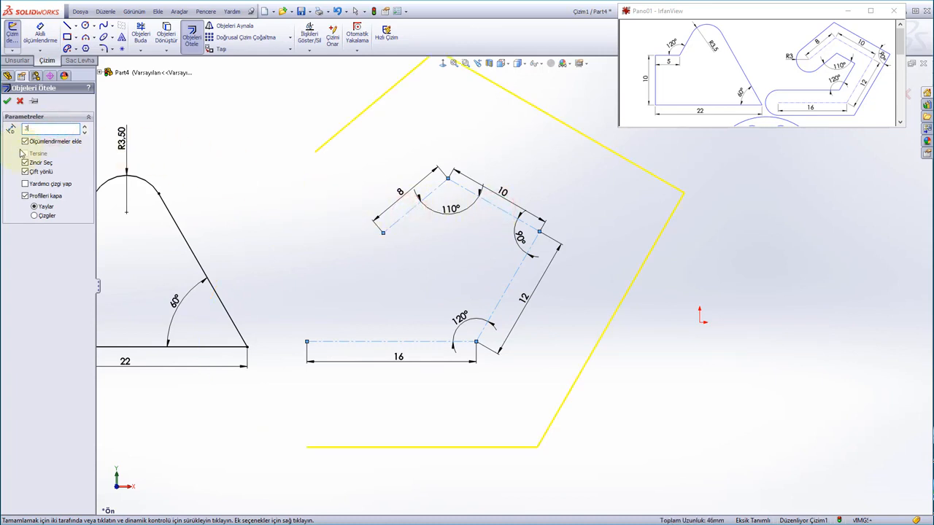
pyautogui.press('Return')
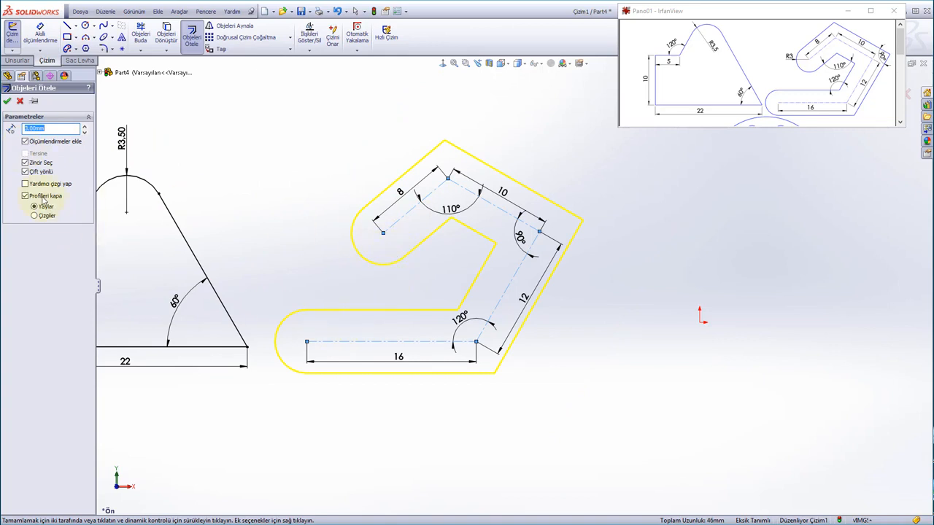
pyautogui.click(42, 197)
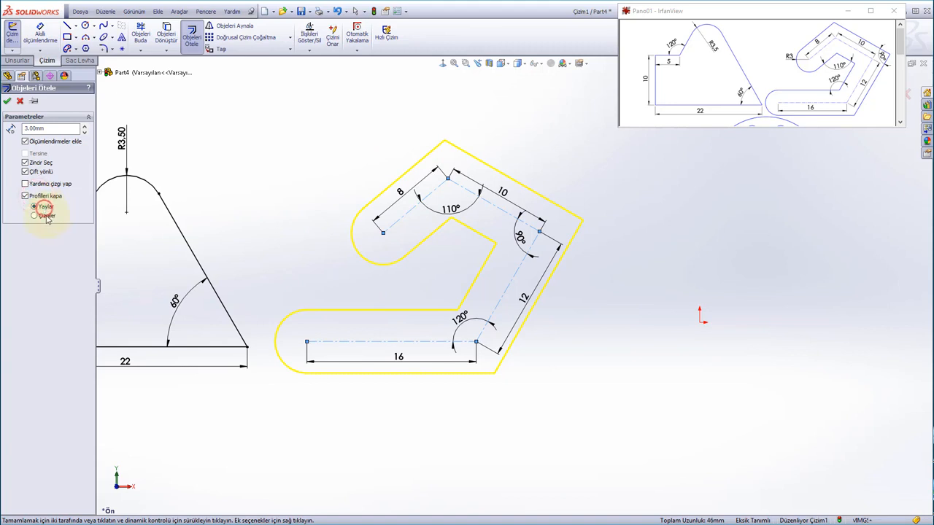
pyautogui.click(42, 216)
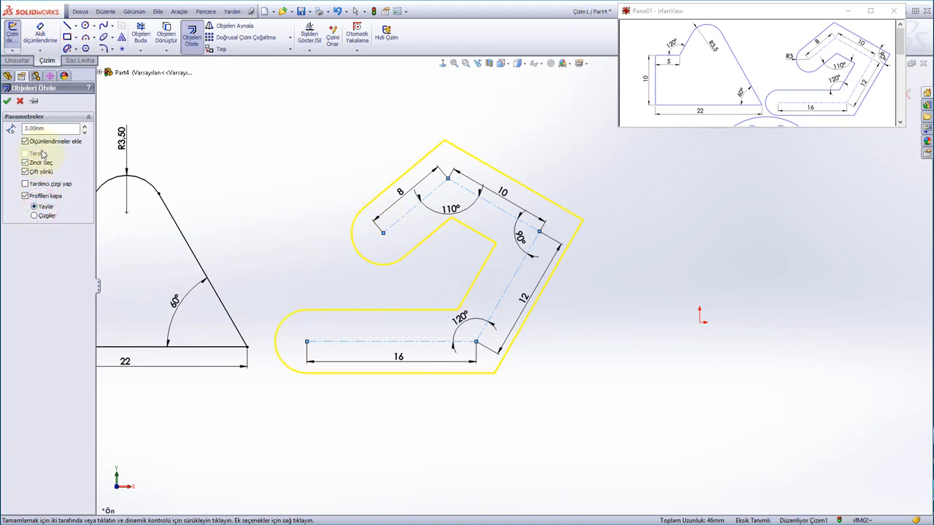
pyautogui.click(11, 102)
pyautogui.click(461, 292)
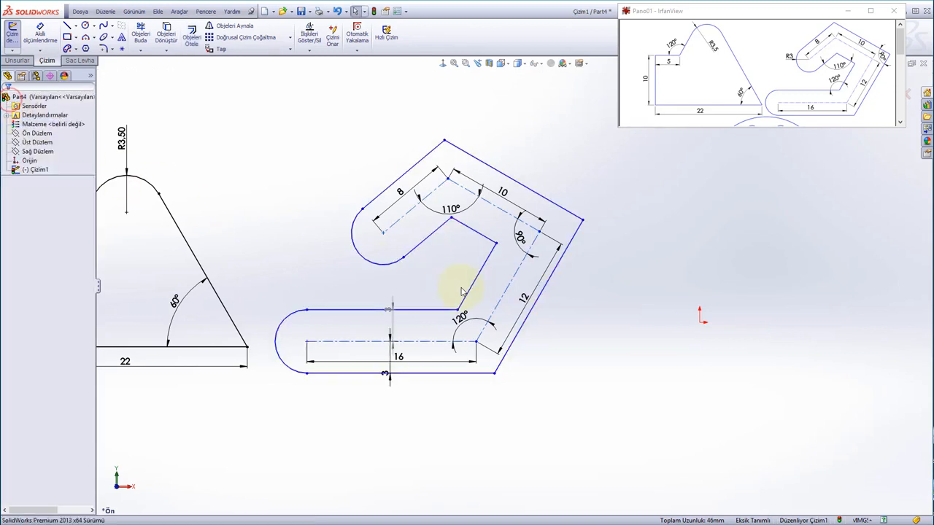
# Add a Fix relation to the outline's lower corner point, where the horizontal and slanted outer edges meet.
pyautogui.click(495, 374)
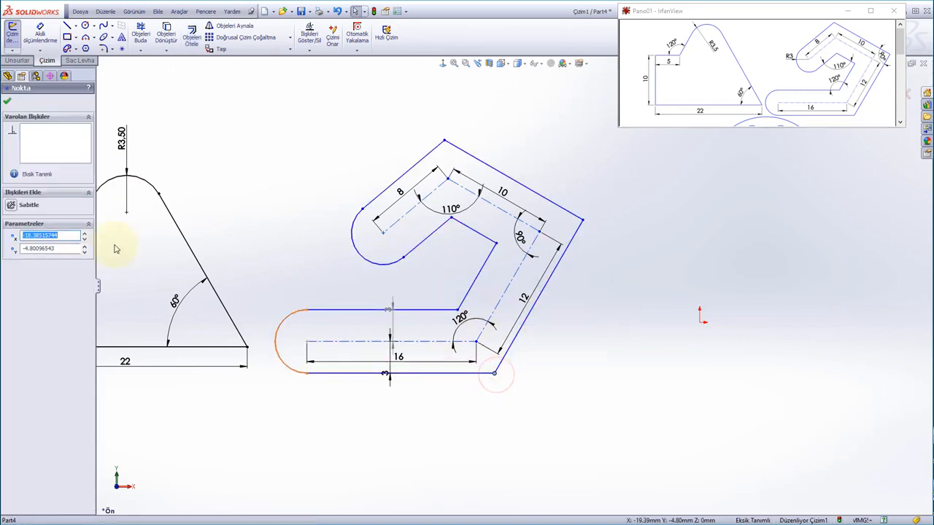
pyautogui.click(11, 205)
pyautogui.click(581, 334)
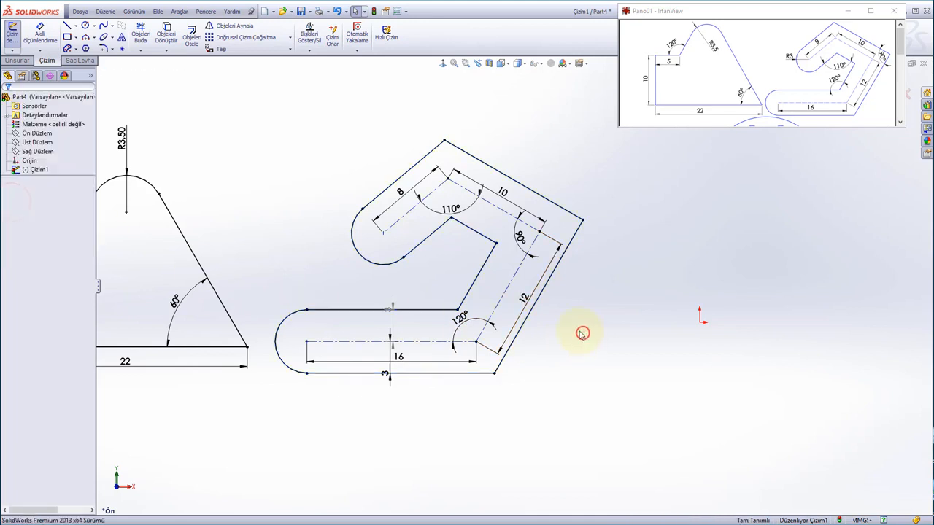
# Move the 12 mm dimension closer to its centerline and delete both 3 mm offset dimensions on the horizontal leg.
pyautogui.moveTo(525, 300); pyautogui.dragTo(516, 299)
pyautogui.click(456, 322)
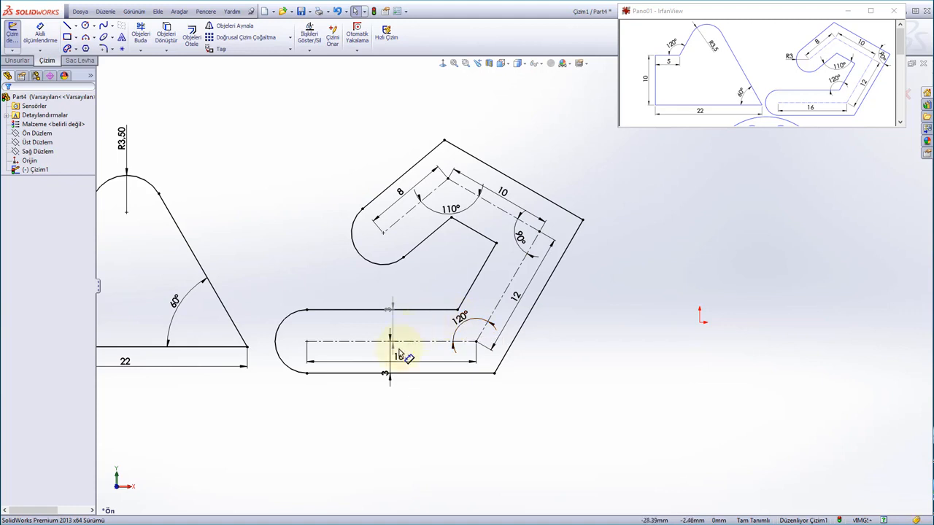
pyautogui.click(393, 319)
pyautogui.press('Delete')
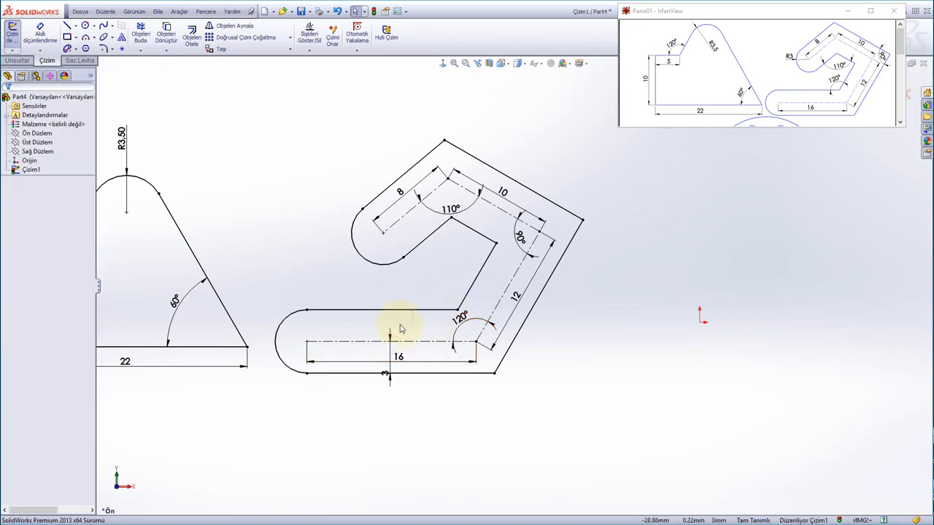
pyautogui.click(394, 359)
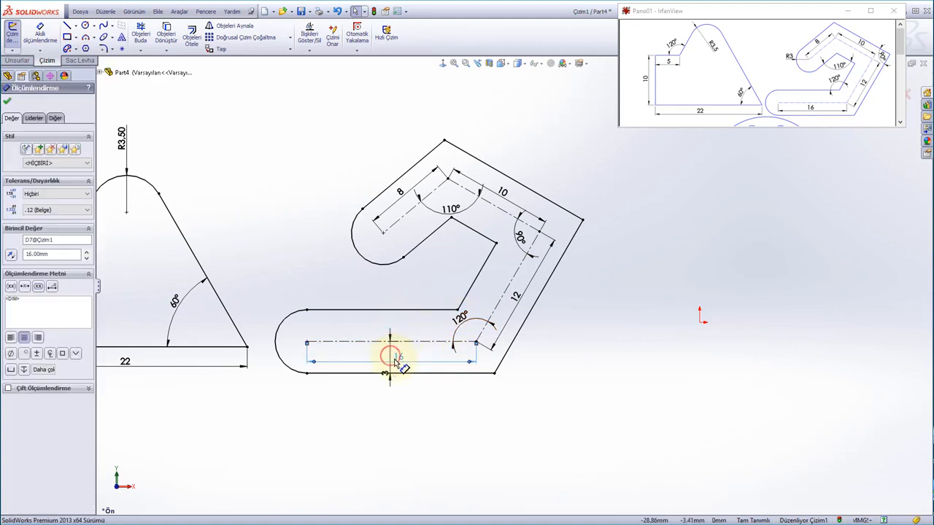
pyautogui.click(401, 399)
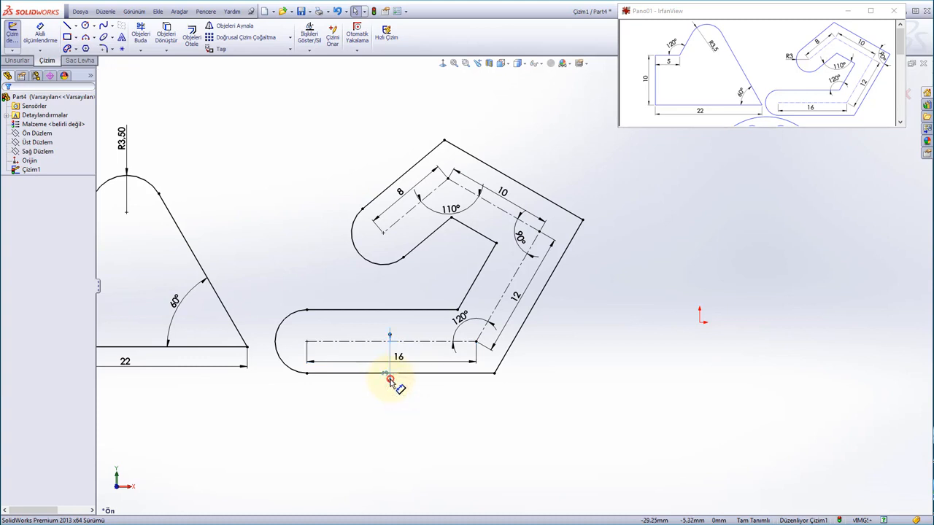
pyautogui.press('Delete')
# Delete the 120°, 110° and 90° angle dimensions between the centerlines.
pyautogui.click(471, 318)
pyautogui.press('Delete')
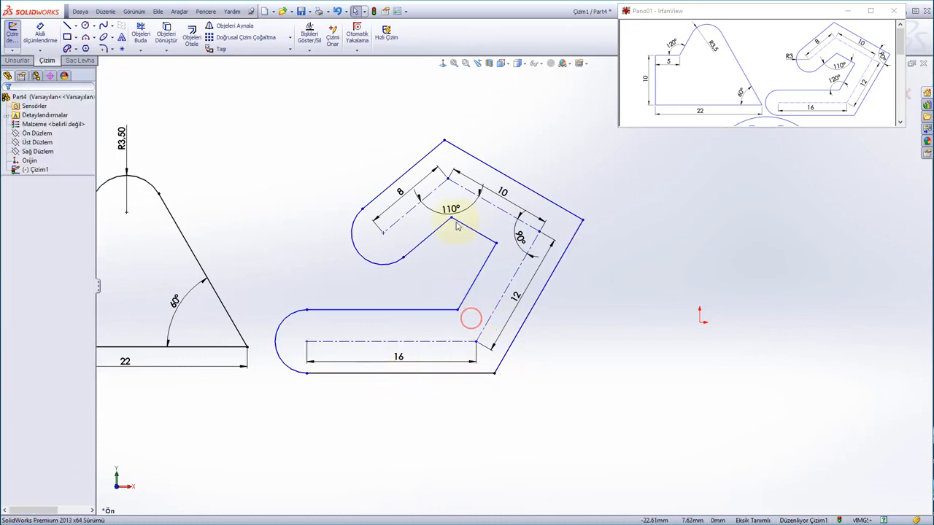
pyautogui.click(446, 209)
pyautogui.press('Delete')
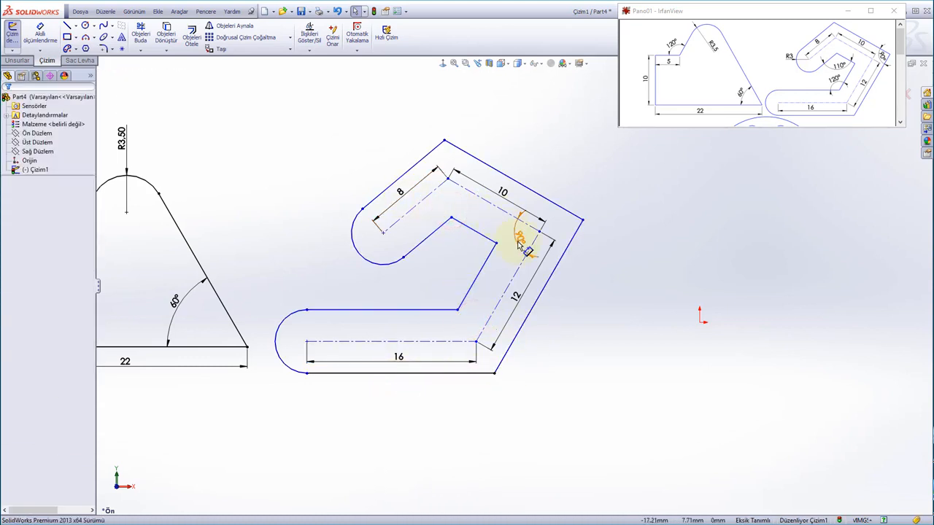
pyautogui.click(519, 243)
pyautogui.press('Delete')
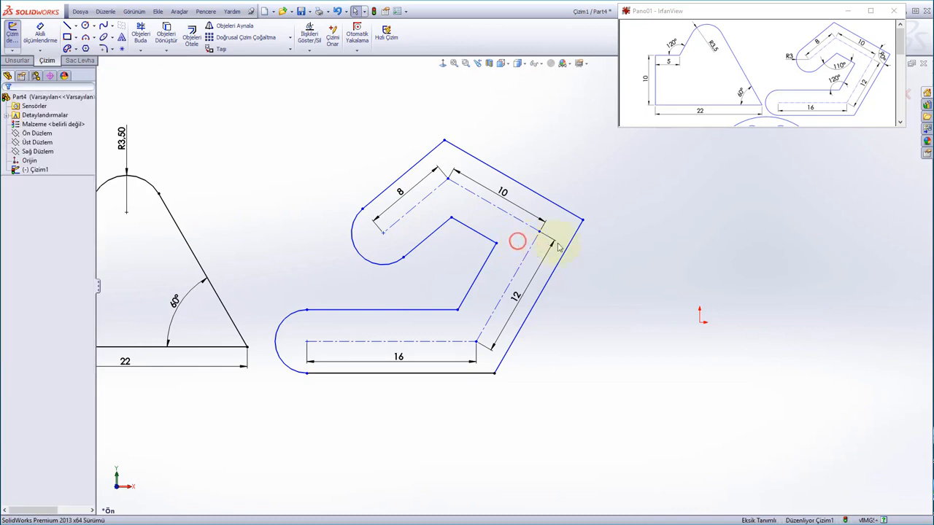
# Dimension the angle between the inner outline edges that run parallel to the 8 mm and 10 mm centerlines.
pyautogui.rightClick(497, 119)
pyautogui.click(557, 109)
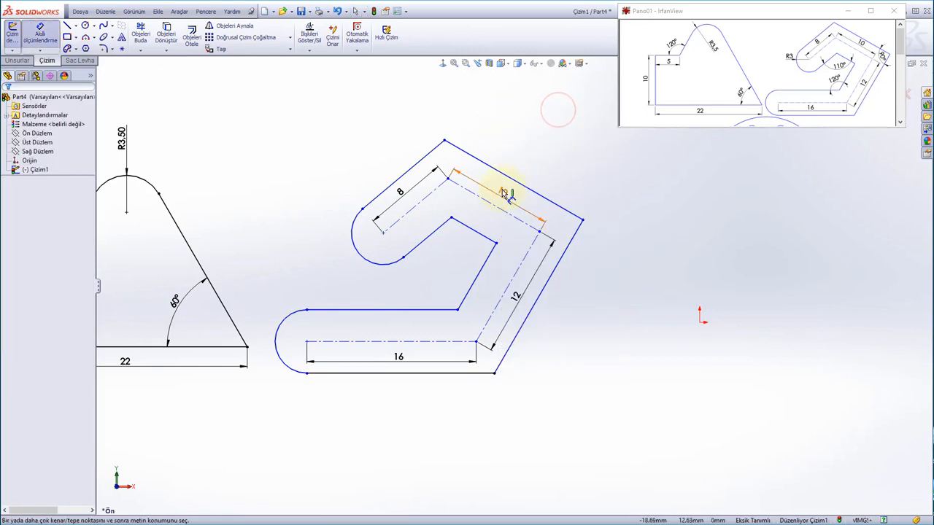
pyautogui.click(440, 232)
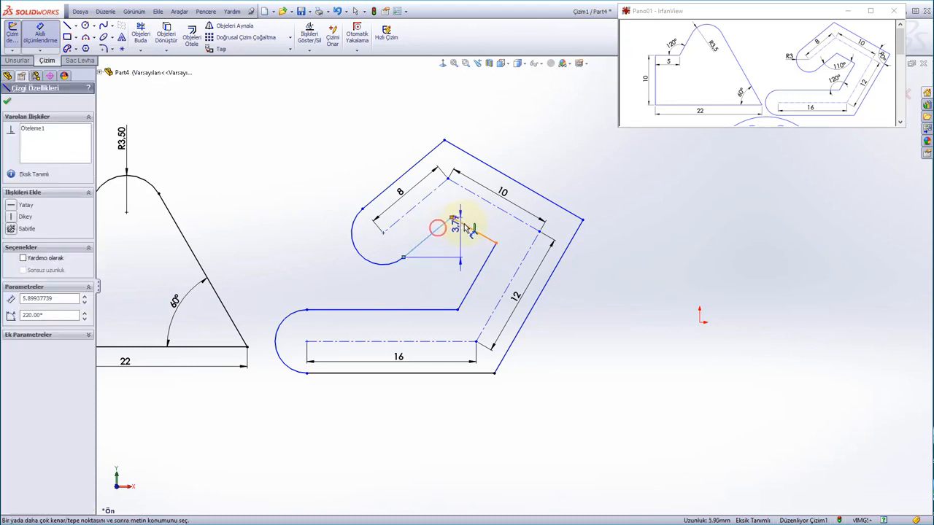
pyautogui.click(465, 224)
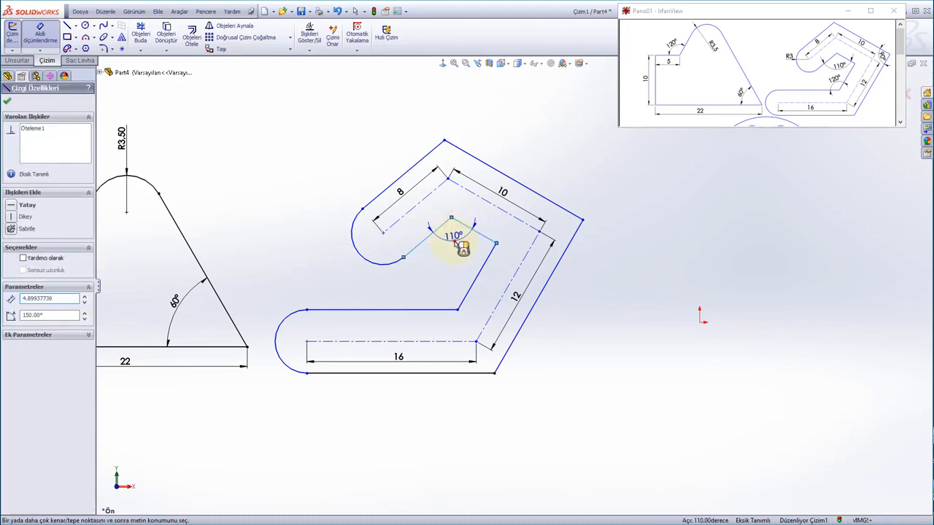
pyautogui.click(456, 242)
pyautogui.click(415, 262)
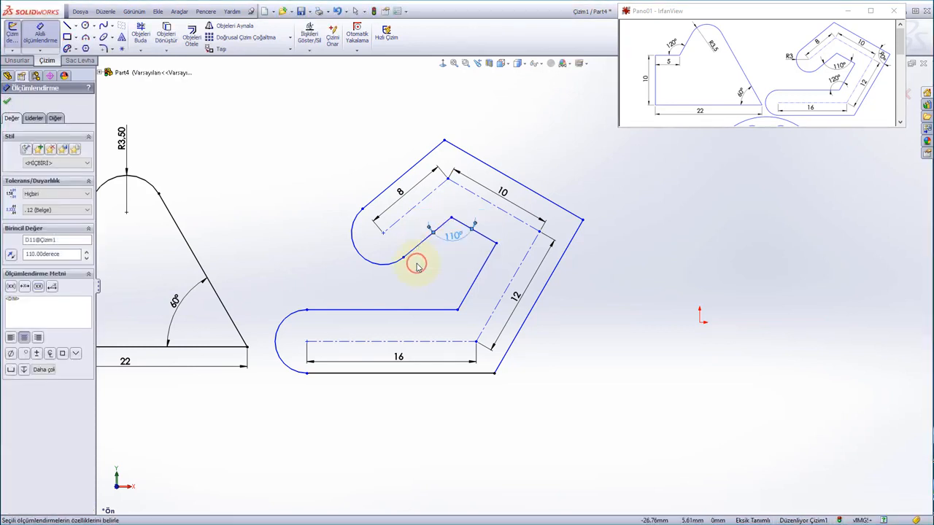
# Dimension the angle between the inner horizontal edge and the inner slanted edge parallel to the 12 mm centerline.
pyautogui.click(436, 312)
pyautogui.click(462, 300)
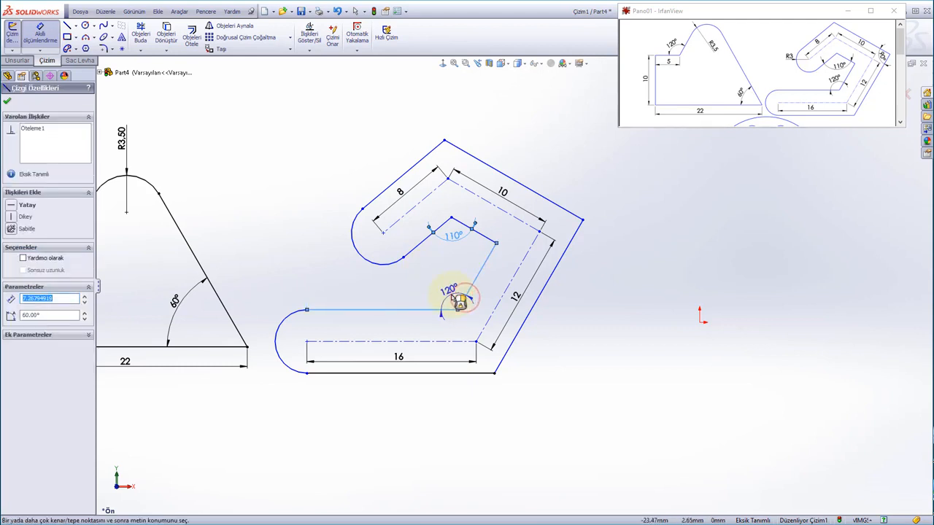
pyautogui.click(458, 300)
pyautogui.click(415, 315)
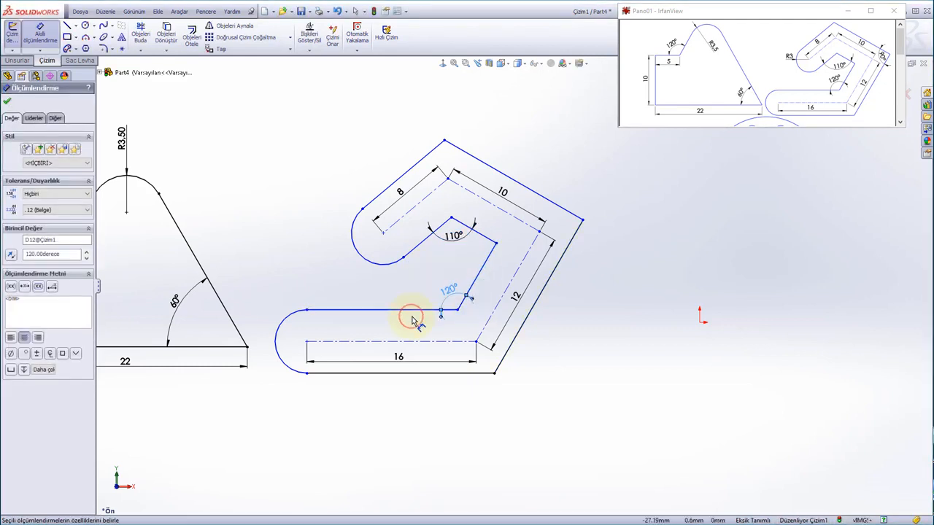
# Dimension the angle at the outer corner between the edges parallel to the 10 mm and 12 mm centerlines, placing it inside the outline.
pyautogui.click(572, 216)
pyautogui.click(570, 231)
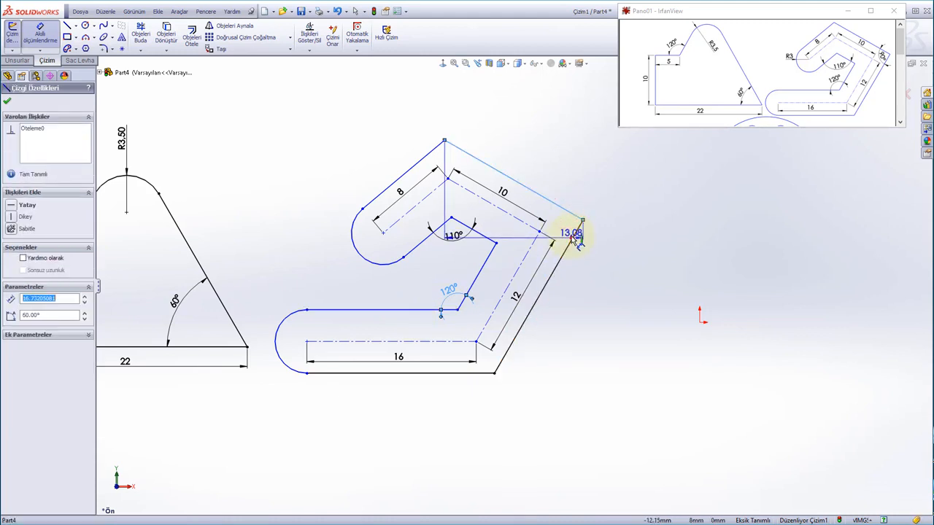
pyautogui.click(563, 220)
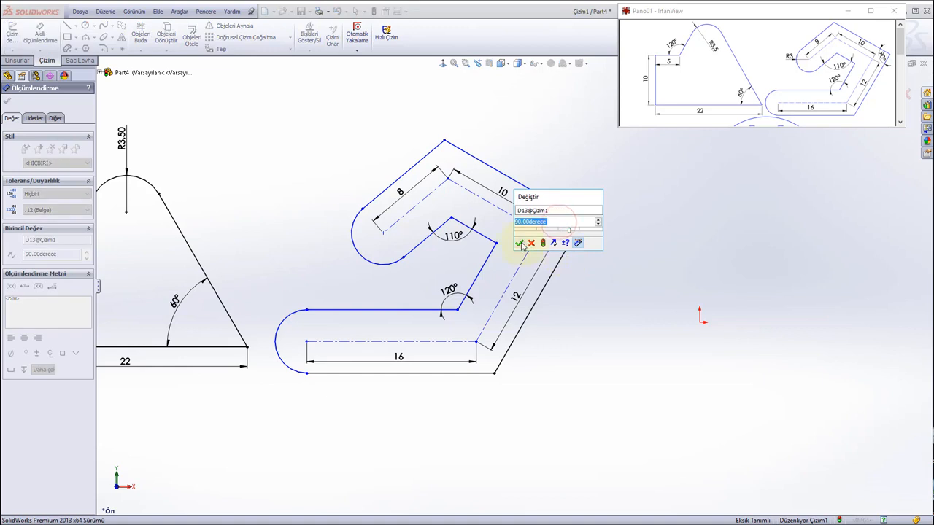
pyautogui.click(518, 242)
pyautogui.click(604, 268)
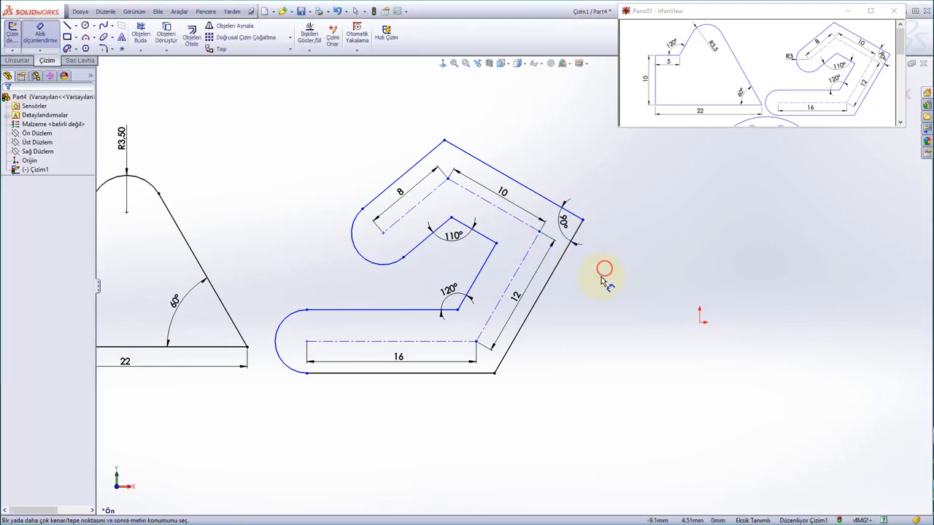
# Dimension the radius of the rounded end of the slot's 8 mm arm, placing it outside the outline.
pyautogui.click(359, 255)
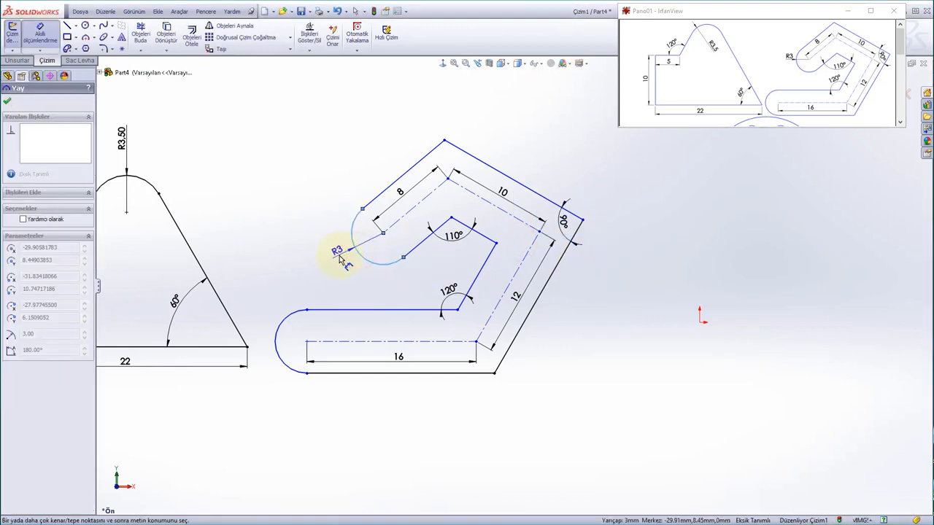
pyautogui.click(329, 247)
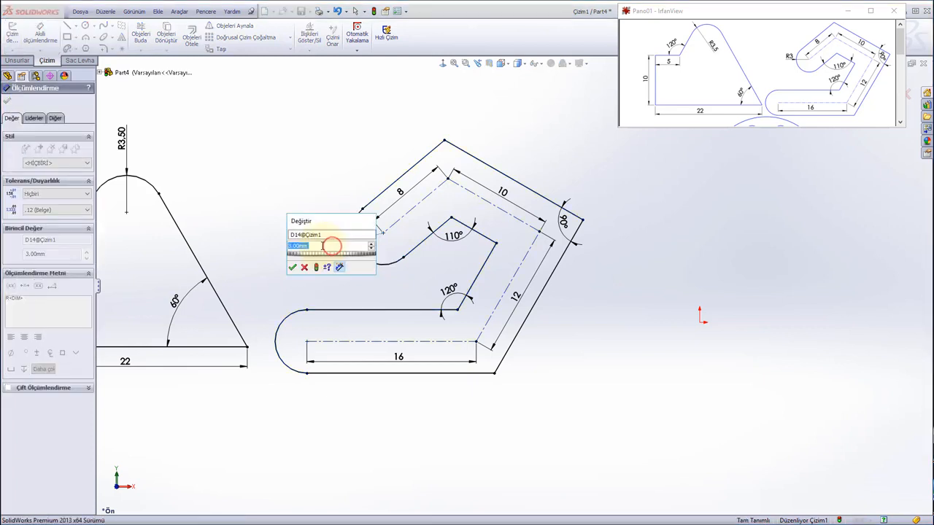
pyautogui.click(292, 266)
pyautogui.click(274, 231)
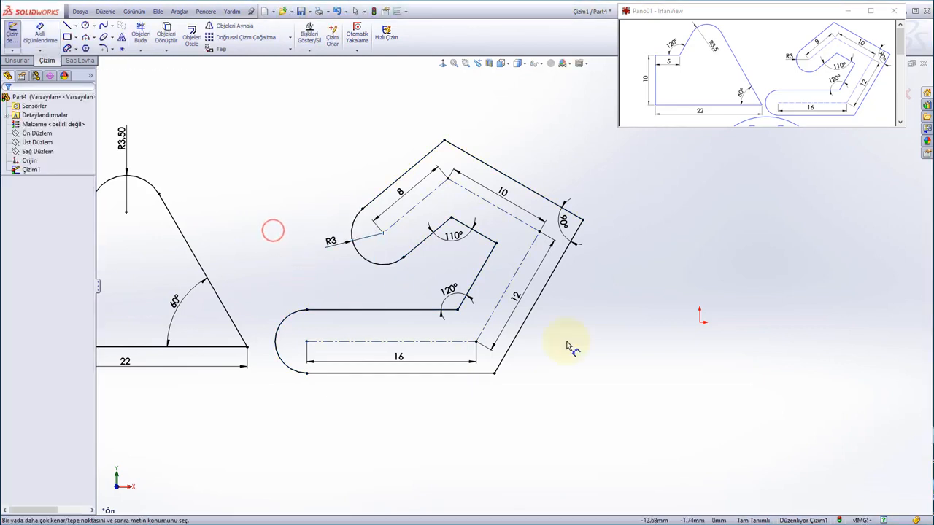
# Bring the flange profile with the 52 mm base into view in the IrfanView reference drawing and fit its window around it.
pyautogui.moveTo(569, 343)
pyautogui.keyDown('ctrl'); pyautogui.mouseDown(button='middle')
pyautogui.moveTo(698, 321)
pyautogui.moveTo(673, 294)
pyautogui.moveTo(737, 304)
pyautogui.mouseUp(button='middle'); pyautogui.keyUp('ctrl')
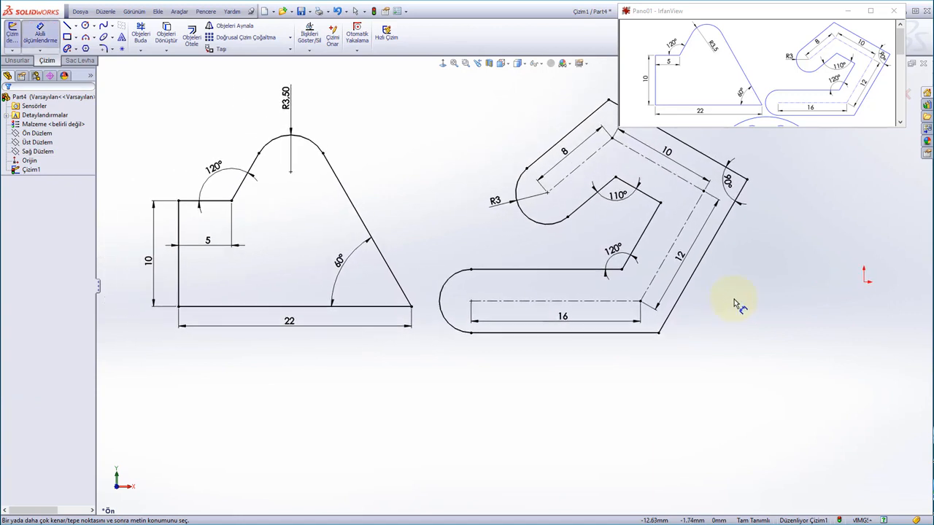
pyautogui.moveTo(805, 128); pyautogui.dragTo(816, 223)
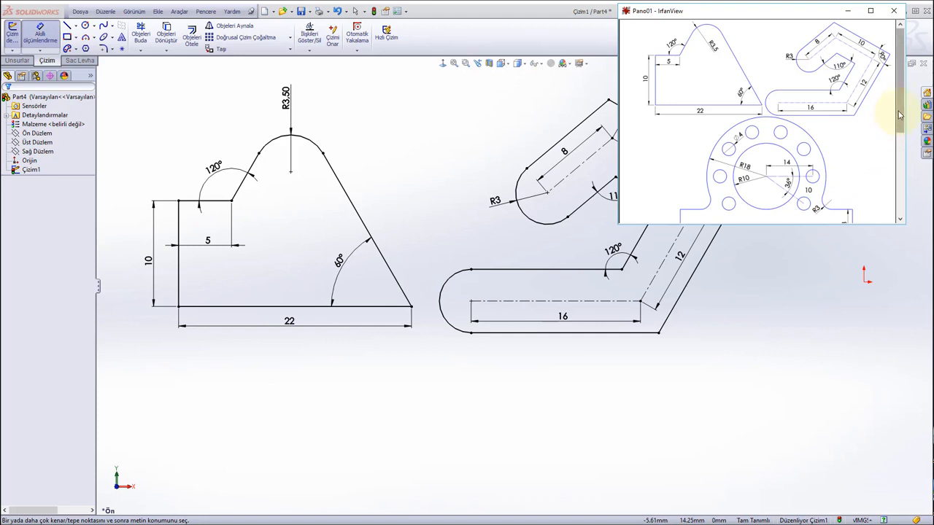
pyautogui.moveTo(898, 111); pyautogui.dragTo(903, 166)
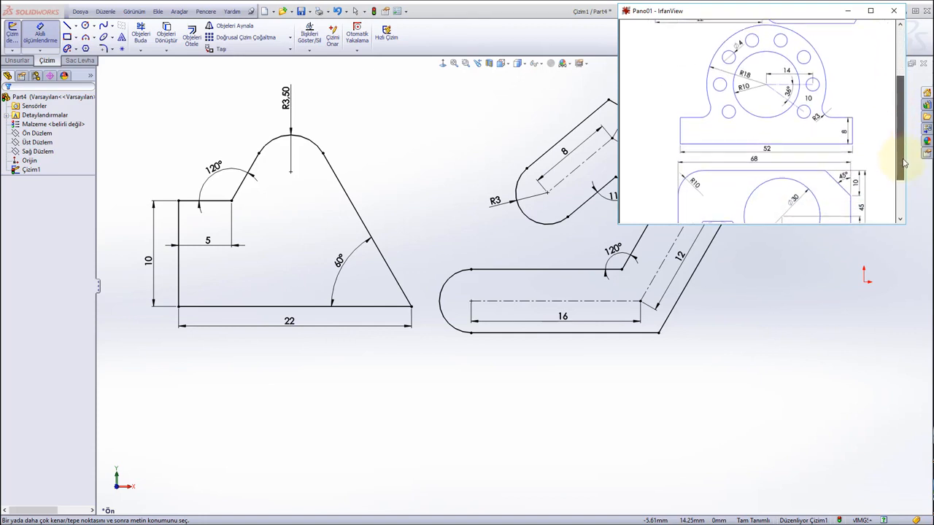
pyautogui.moveTo(801, 226); pyautogui.dragTo(807, 161)
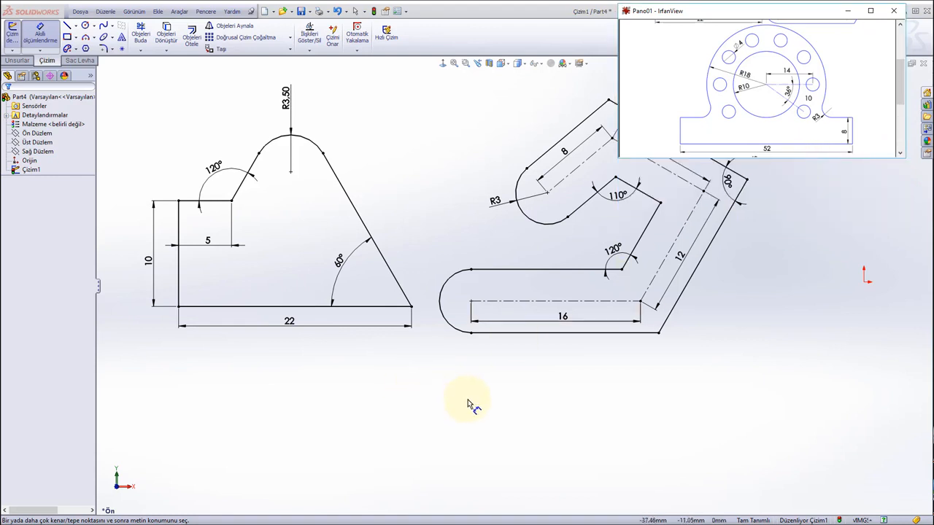
# Draw a corner rectangle about 48.5 by 7.5 mm in the empty area below the finished profiles.
pyautogui.moveTo(471, 405)
pyautogui.keyDown('ctrl'); pyautogui.mouseDown(button='middle')
pyautogui.moveTo(463, 292)
pyautogui.moveTo(434, 171)
pyautogui.moveTo(440, 151)
pyautogui.moveTo(450, 152)
pyautogui.mouseUp(button='middle'); pyautogui.keyUp('ctrl')
pyautogui.scroll(3, 182, 108)
pyautogui.press('Escape')
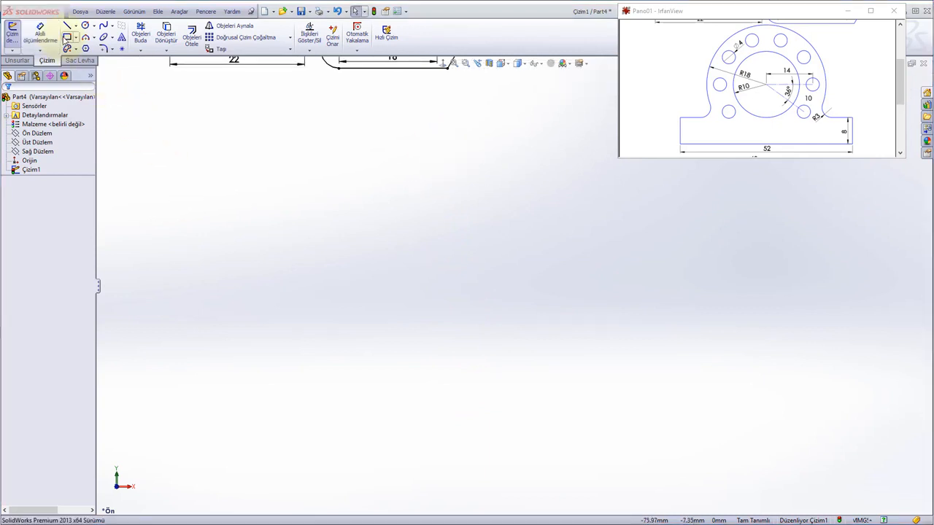
pyautogui.click(67, 37)
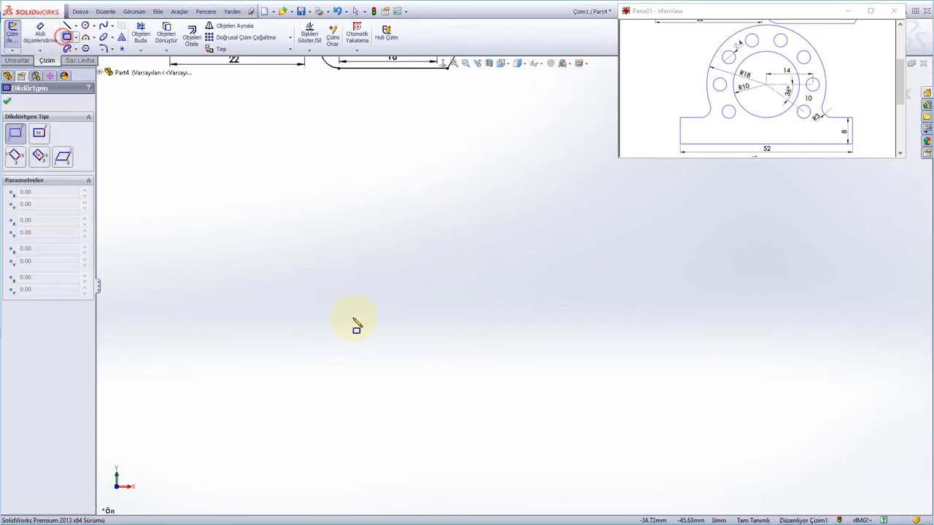
pyautogui.click(186, 309)
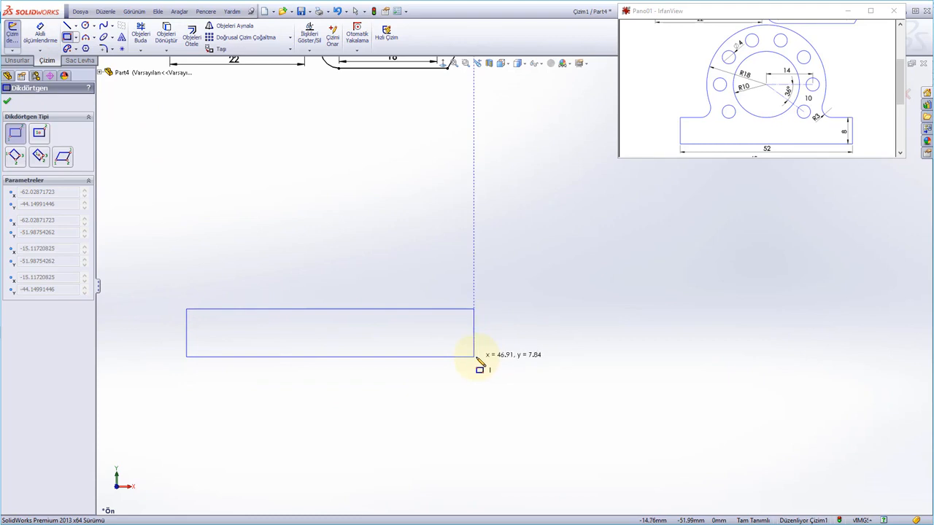
pyautogui.click(483, 355)
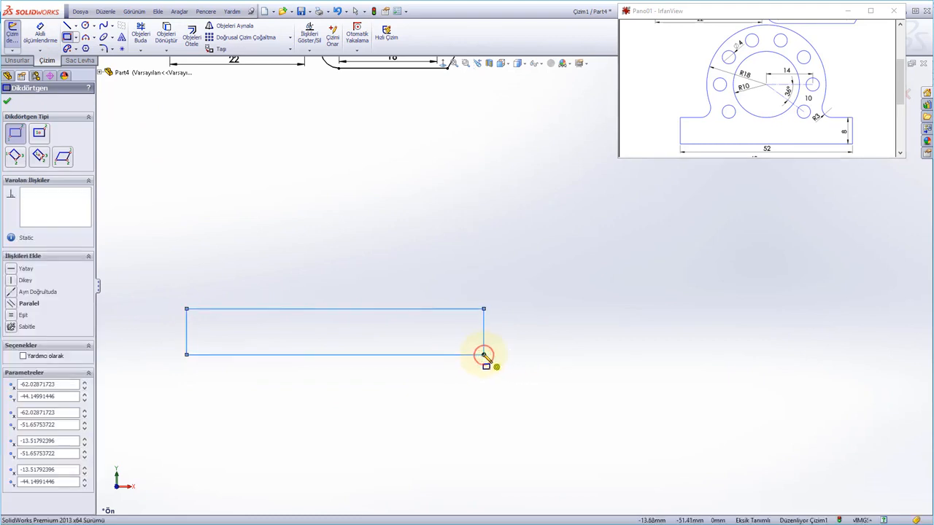
# Dimension the base rectangle to a width of 52 mm and a height of 8 mm.
pyautogui.rightClick(446, 326)
pyautogui.click(506, 242)
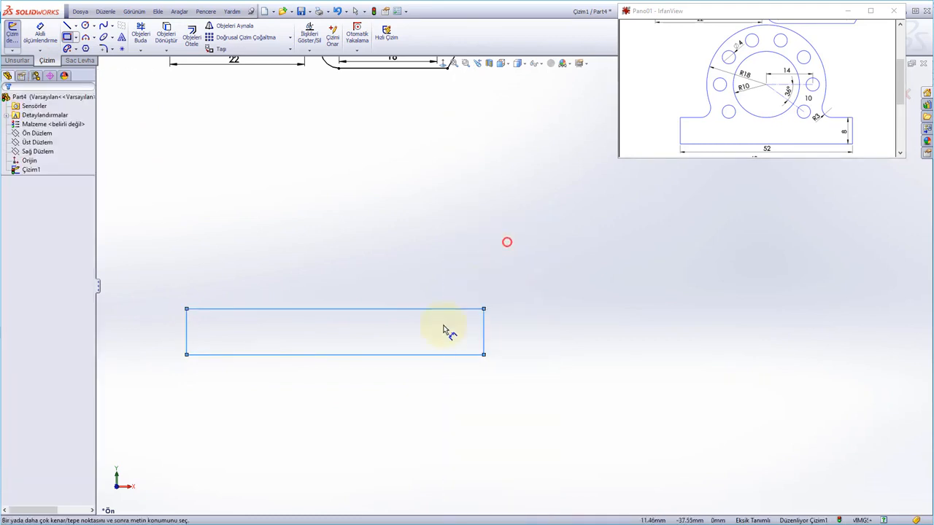
pyautogui.click(385, 356)
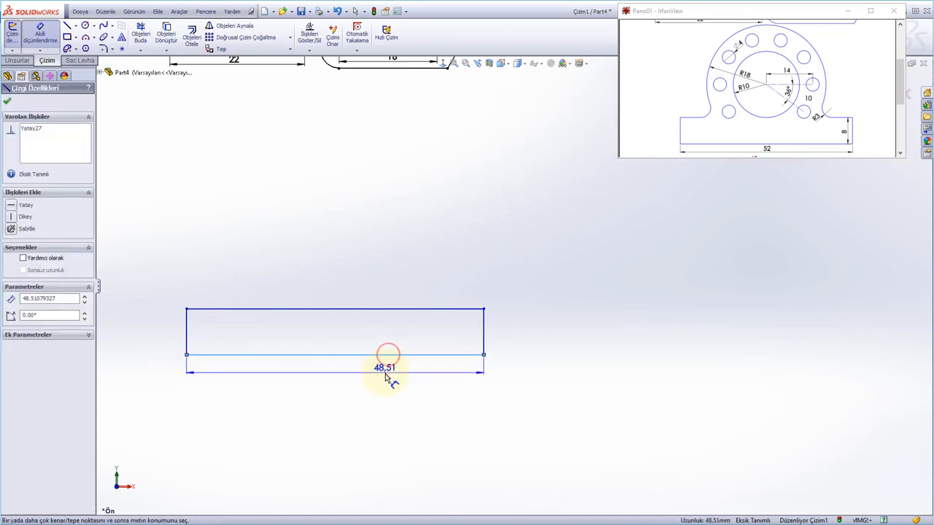
pyautogui.click(385, 373)
pyautogui.write('52')
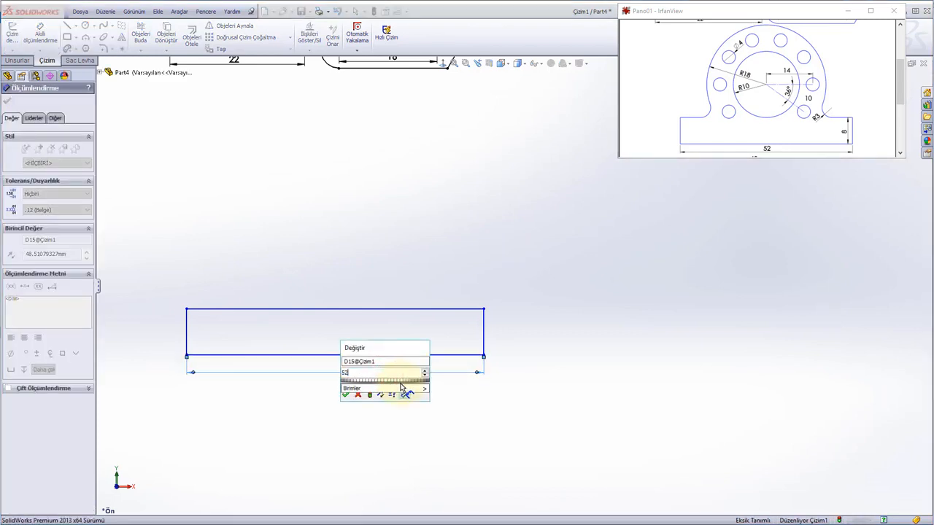
pyautogui.press('Return')
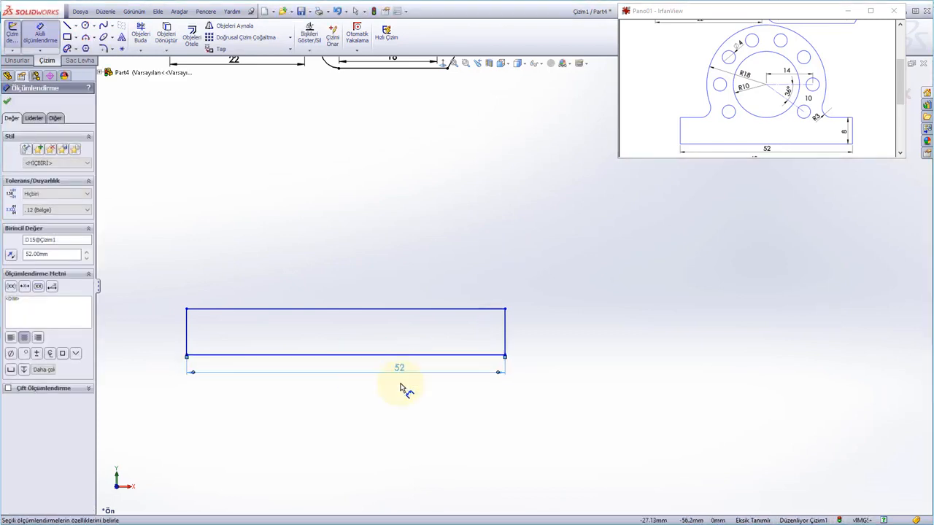
pyautogui.click(506, 333)
pyautogui.click(520, 328)
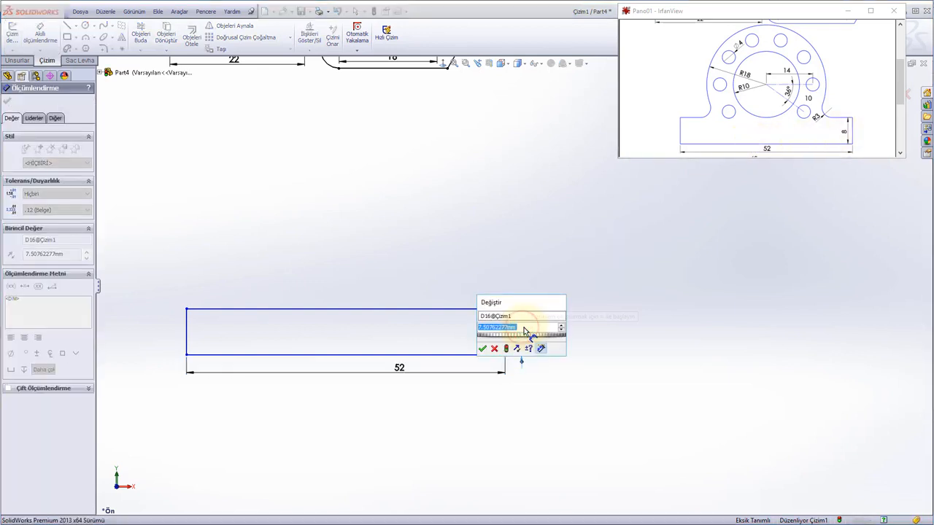
pyautogui.write('8')
pyautogui.press('Return')
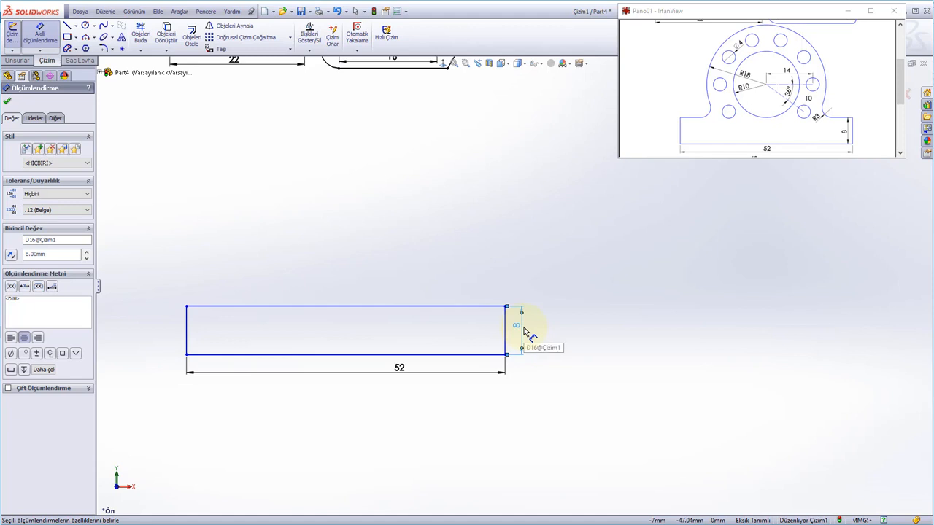
# Draw two concentric circles with radii of about 8.4 and 14.4 mm, centred above the midpoint of the rectangle's top edge.
pyautogui.click(84, 27)
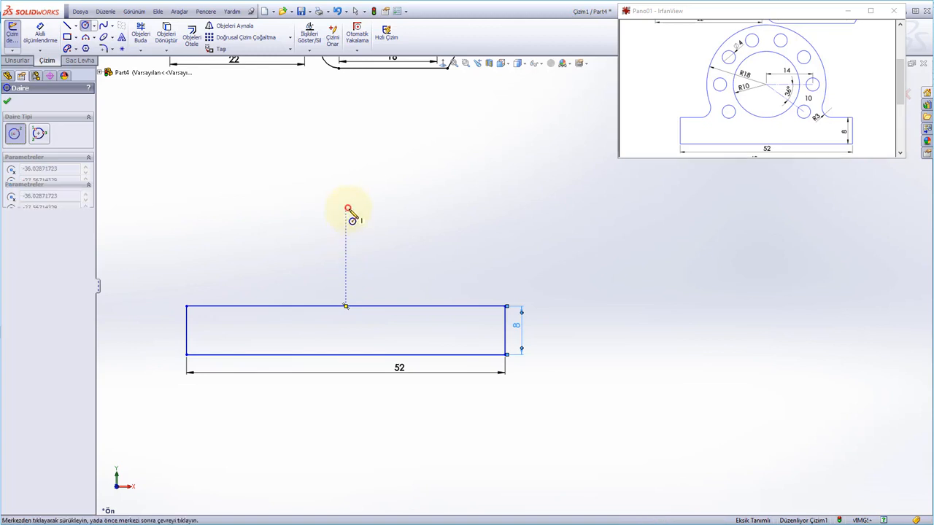
pyautogui.click(346, 207)
pyautogui.click(382, 243)
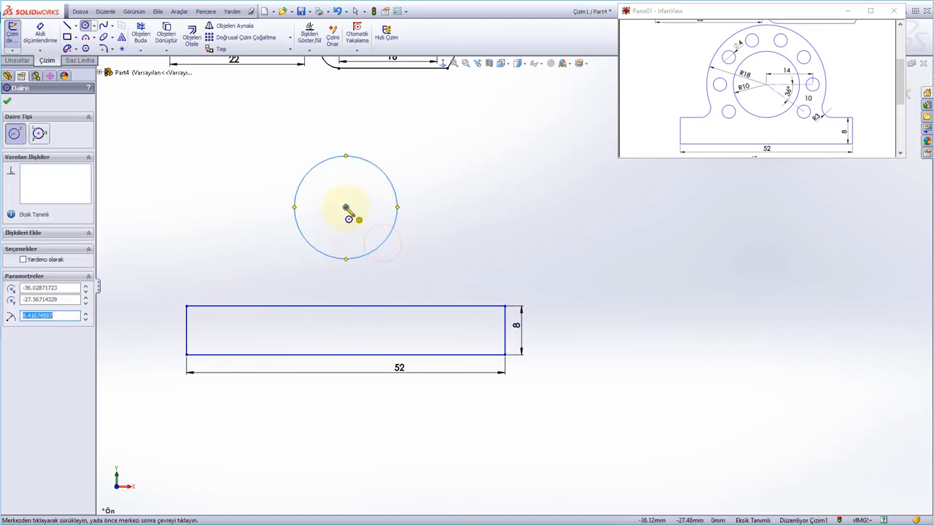
pyautogui.click(346, 208)
pyautogui.click(418, 254)
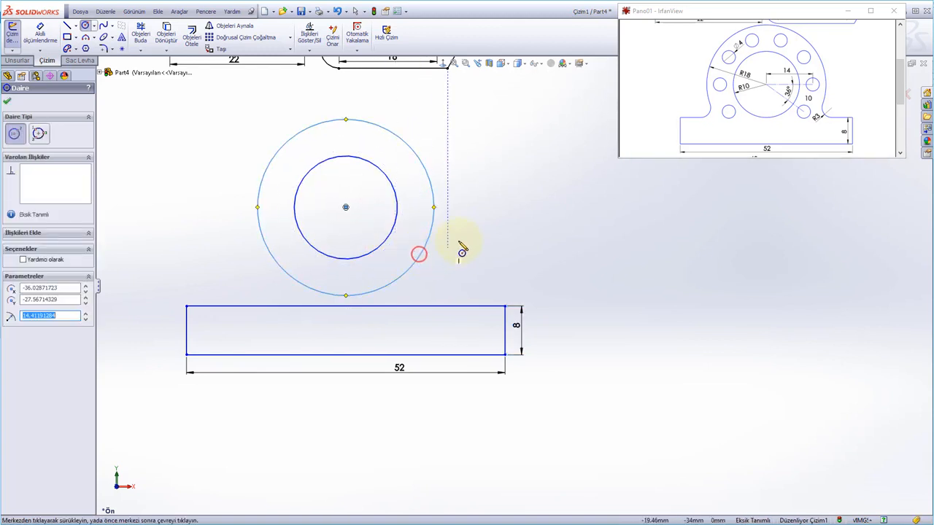
# Dimension the inner circle's diameter as 20 mm and the outer circle's diameter as 36 mm.
pyautogui.rightClick(467, 189)
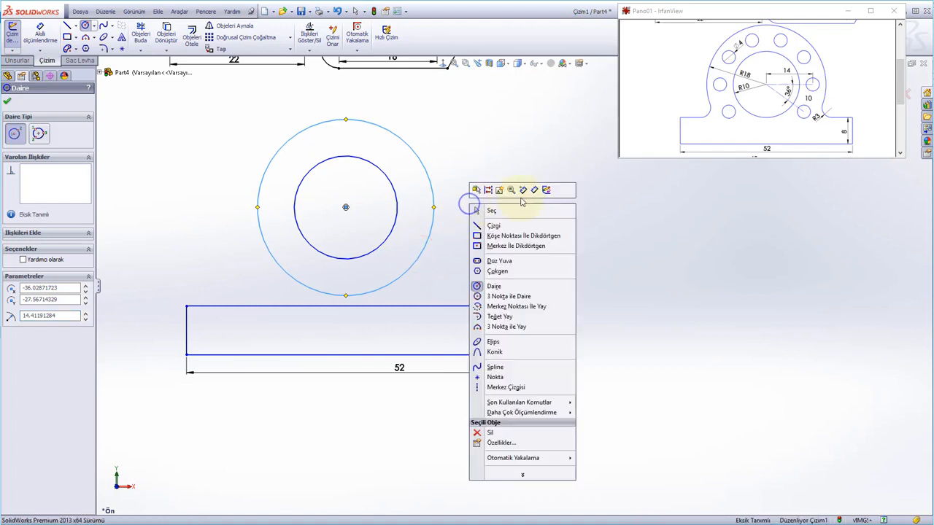
pyautogui.click(535, 192)
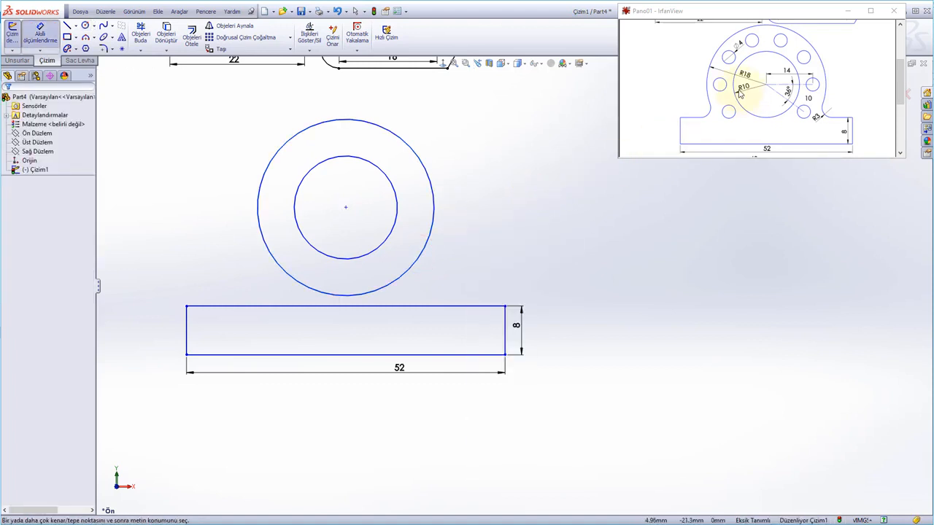
pyautogui.click(399, 208)
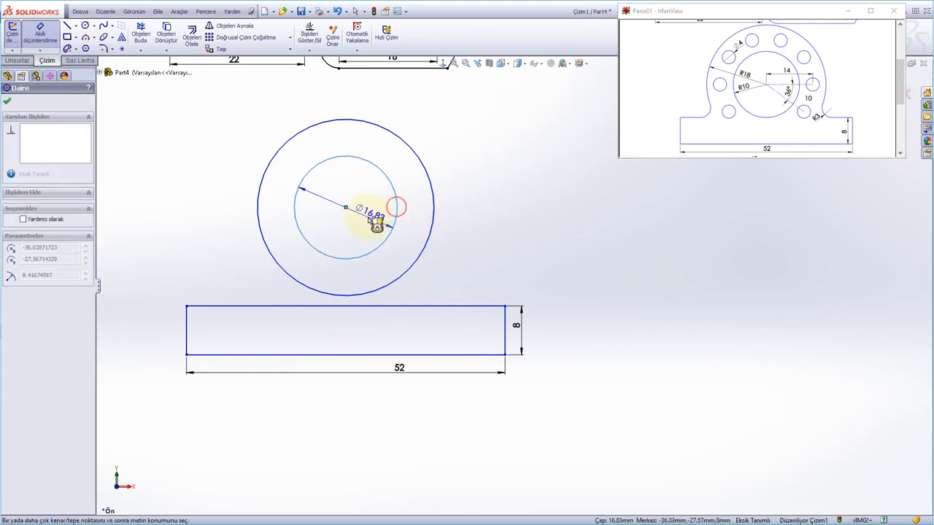
pyautogui.click(376, 218)
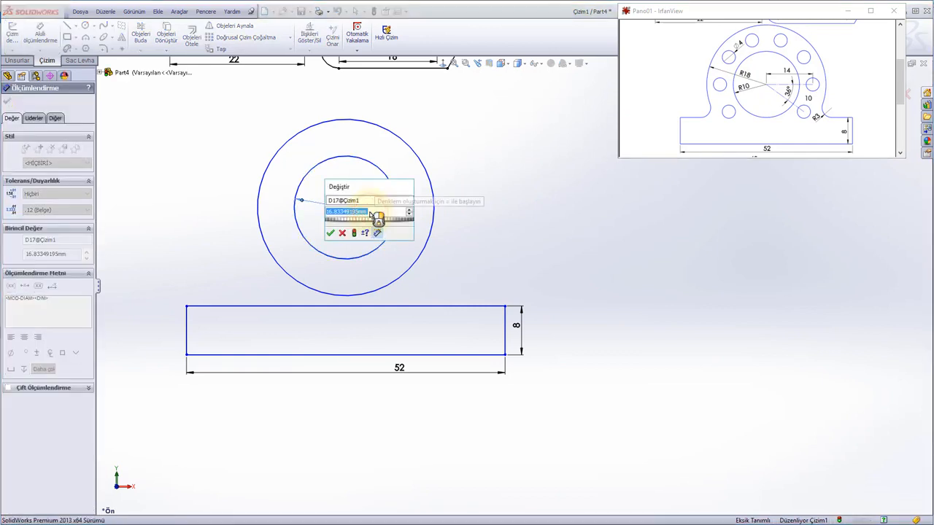
pyautogui.write('20')
pyautogui.press('Return')
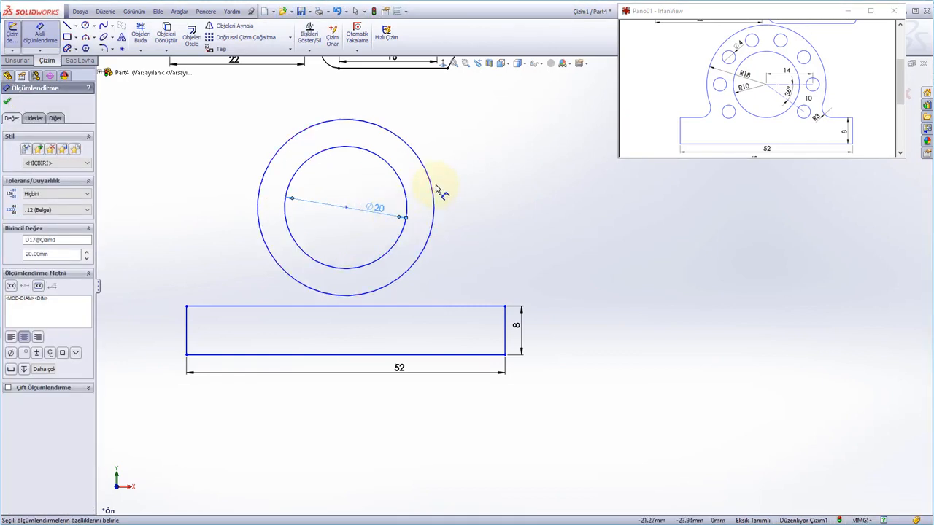
pyautogui.click(432, 184)
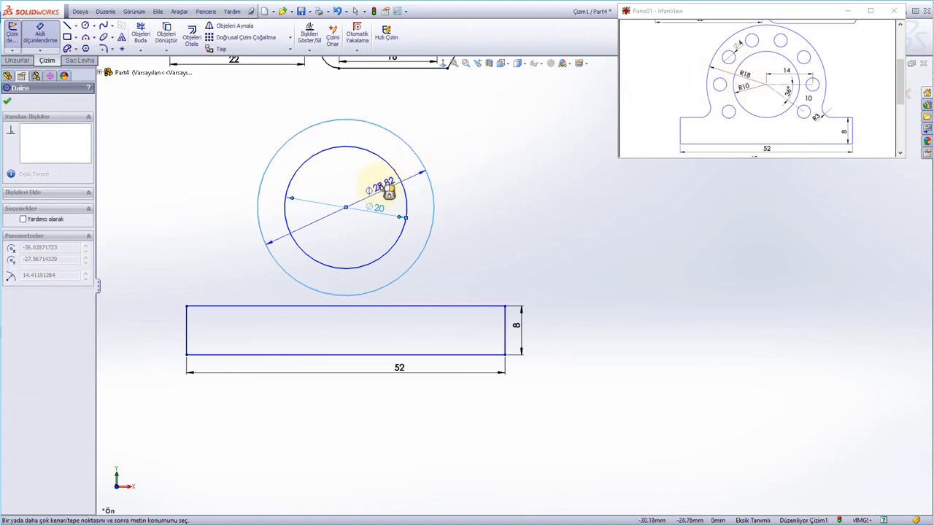
pyautogui.click(375, 188)
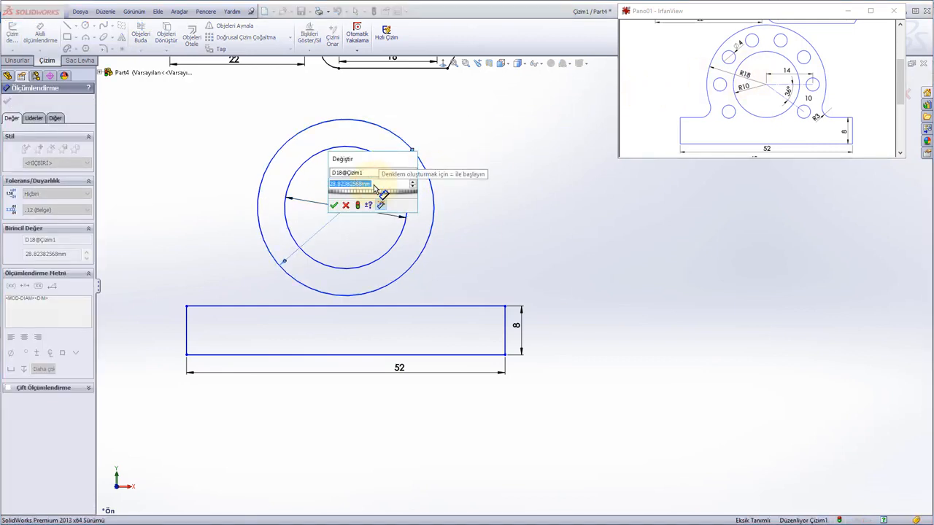
pyautogui.write('36')
pyautogui.press('Return')
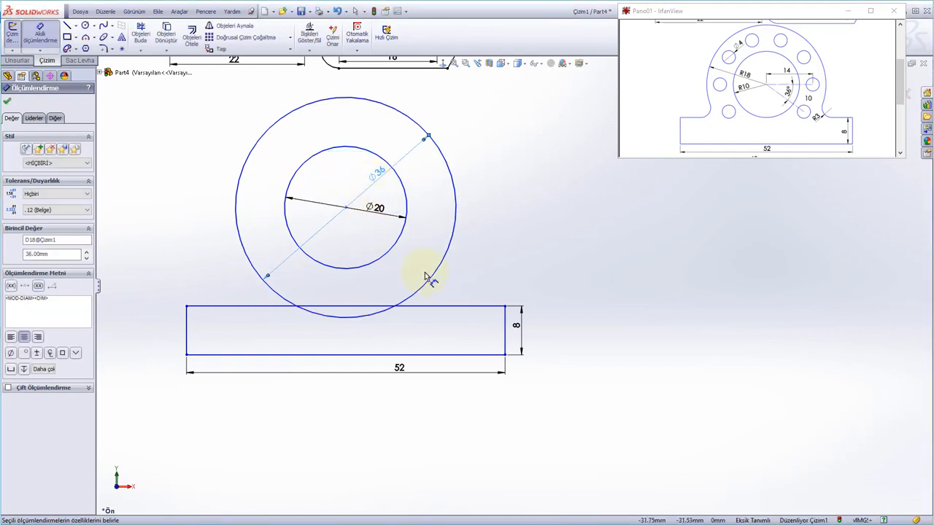
pyautogui.press('Escape')
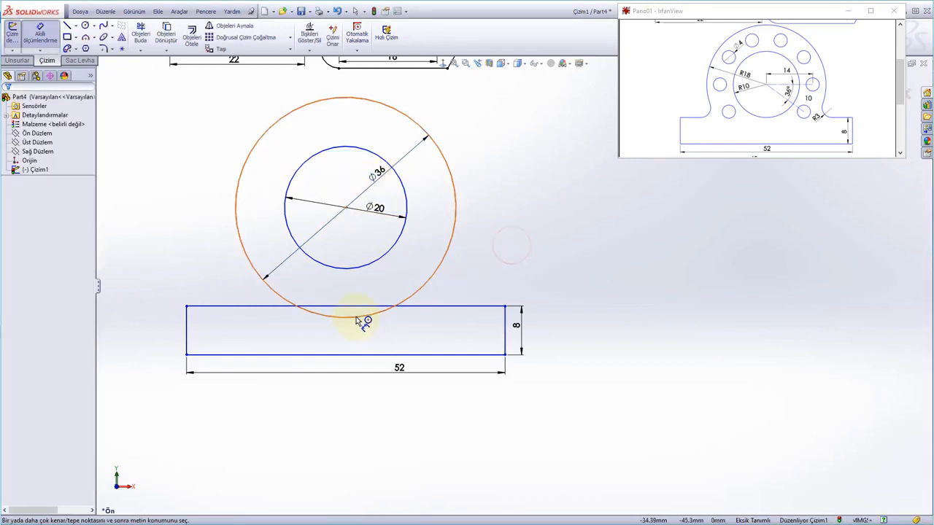
# Add a tangent relation between the outer circle and the bottom edge of the base rectangle.
pyautogui.click(356, 319)
pyautogui.press('Escape')
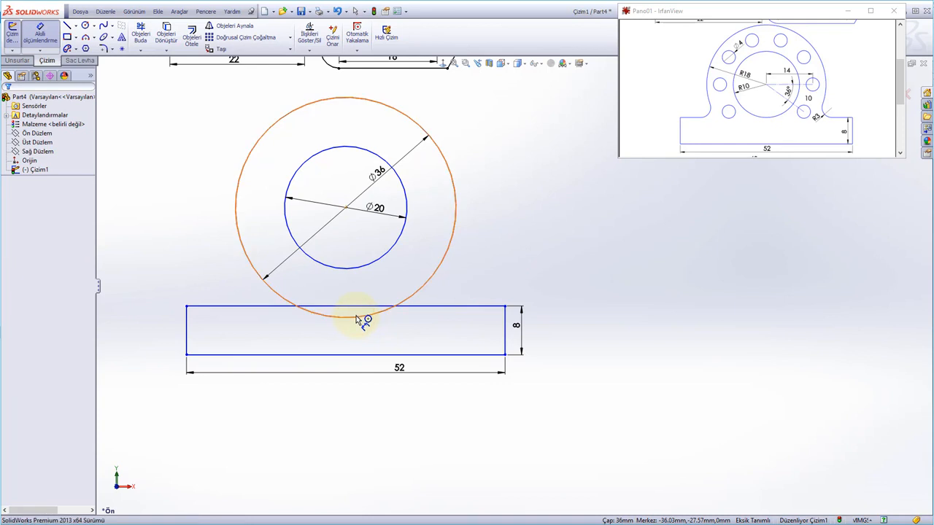
pyautogui.click(357, 319)
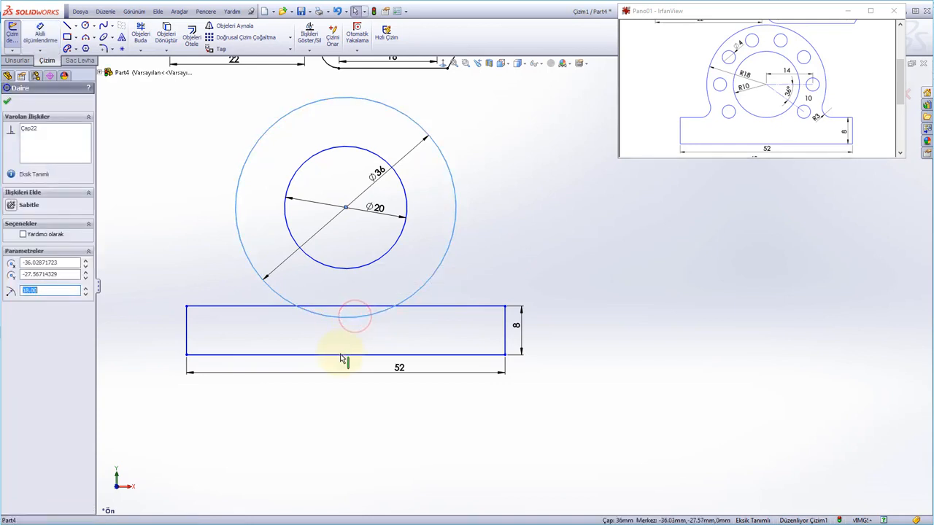
pyautogui.keyDown('ctrl'); pyautogui.click(341, 357); pyautogui.keyUp('ctrl')
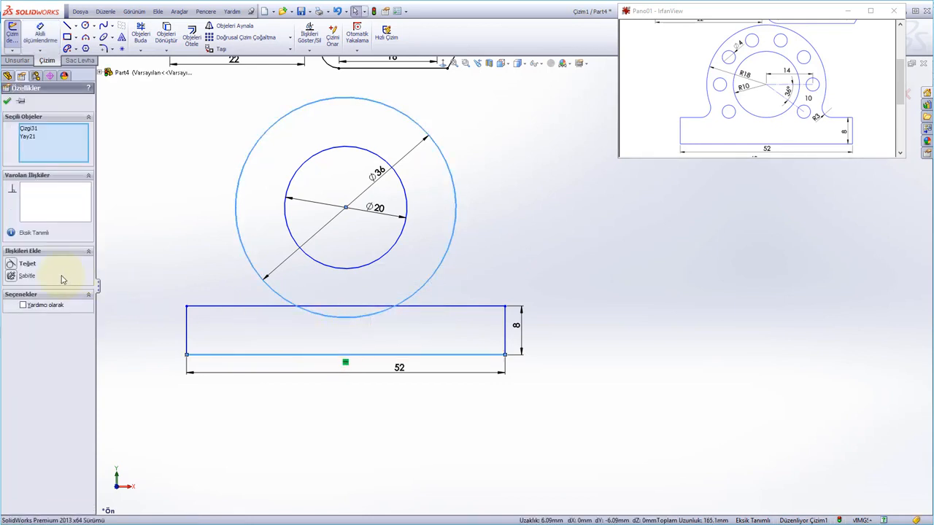
pyautogui.click(13, 264)
pyautogui.click(513, 236)
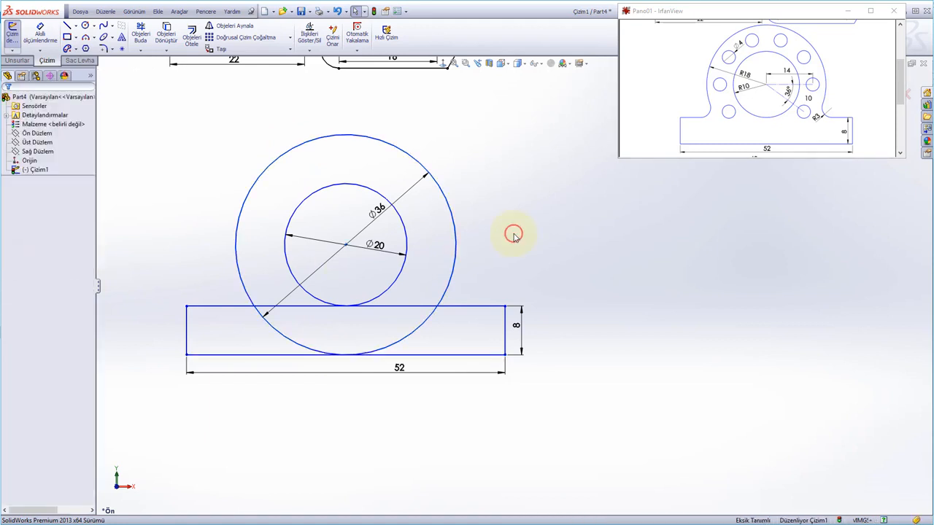
# Trim away the outer circle's arc inside the base rectangle and the part of the rectangle's top edge between the circle's sides.
pyautogui.rightClick(510, 217)
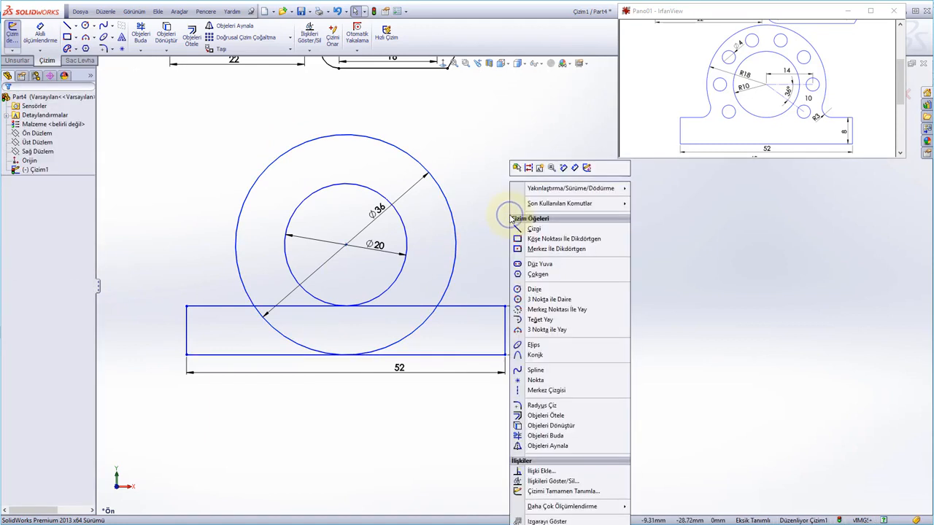
pyautogui.click(559, 435)
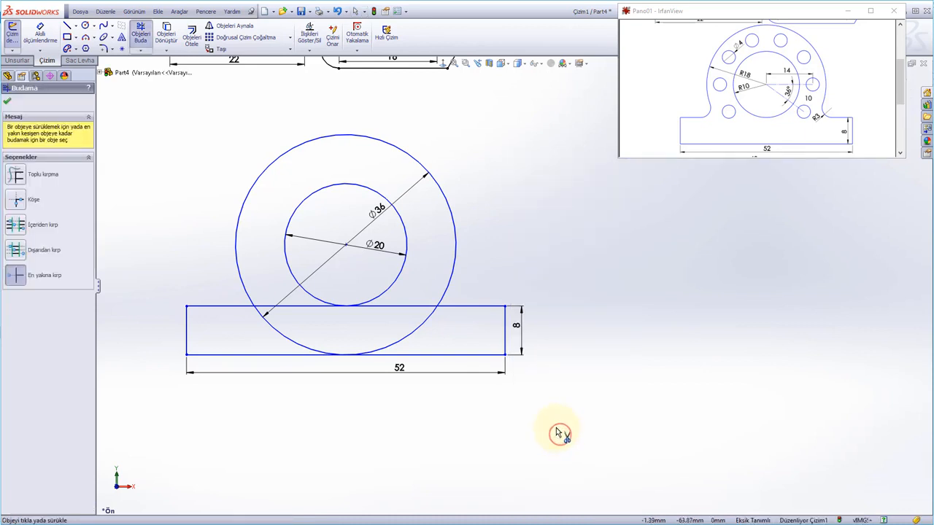
pyautogui.click(418, 329)
pyautogui.click(280, 333)
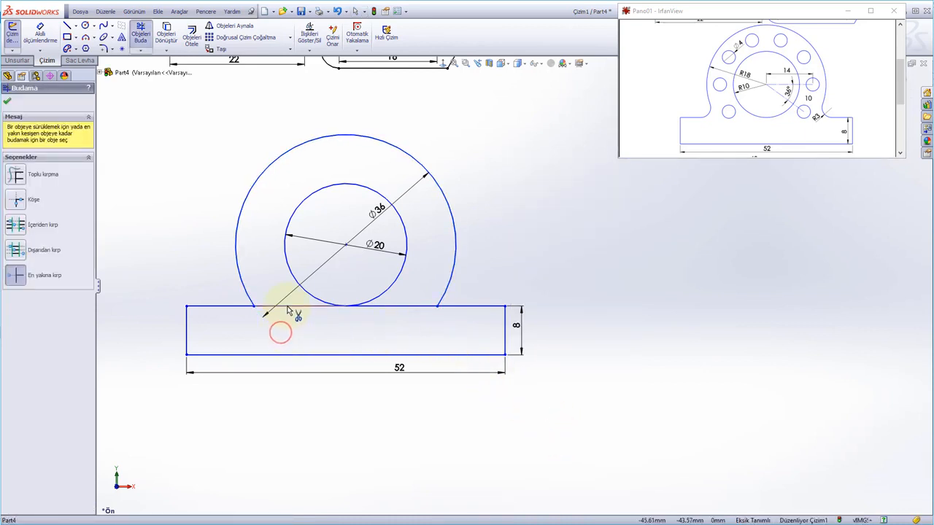
pyautogui.click(287, 305)
pyautogui.click(410, 306)
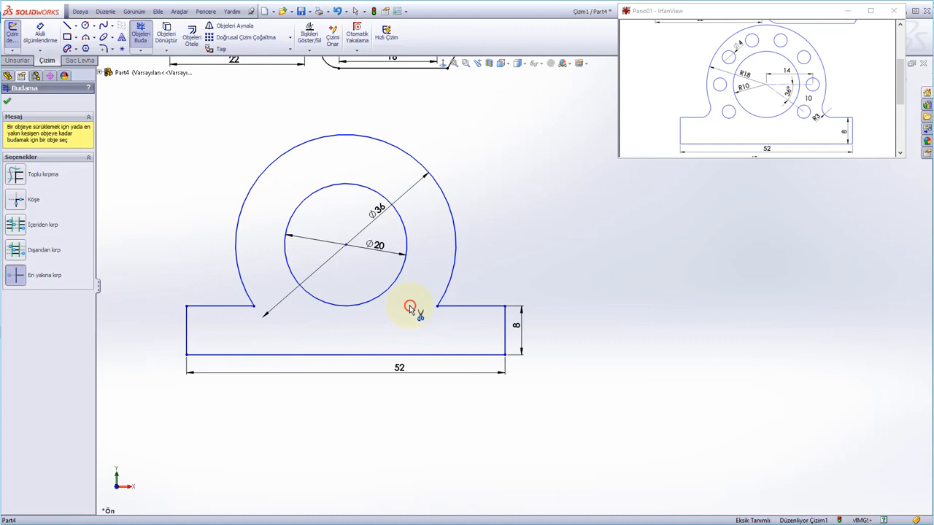
pyautogui.rightClick(496, 283)
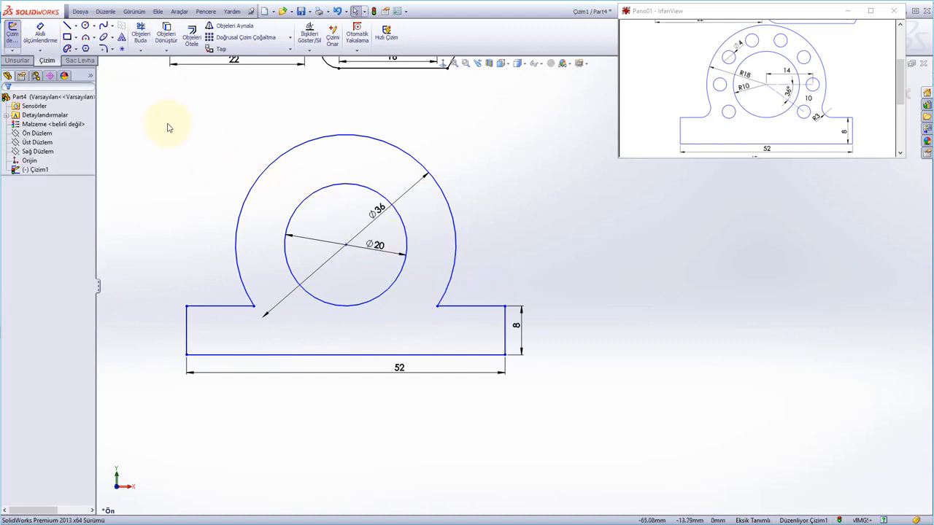
# Fillet both corners where the outer arc meets the base's top edge with a 3 mm radius.
pyautogui.click(105, 51)
pyautogui.click(52, 187)
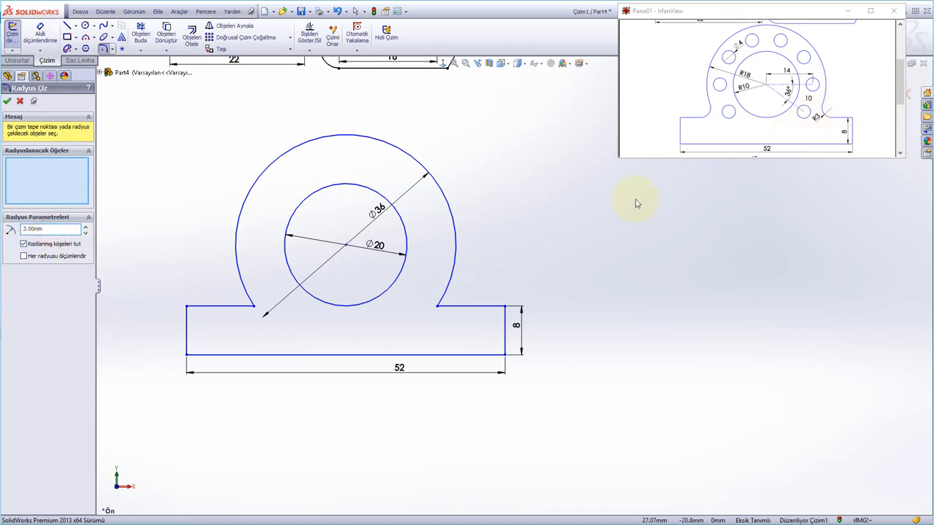
pyautogui.click(254, 308)
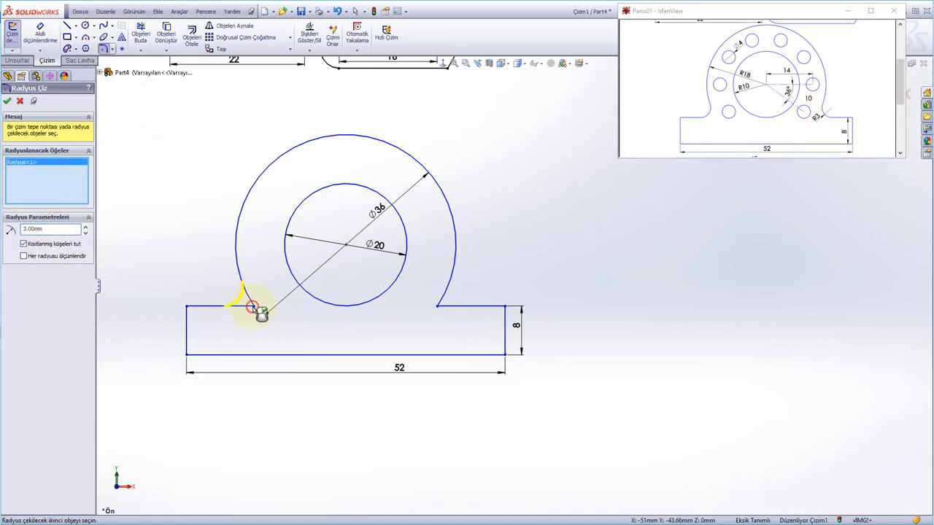
pyautogui.click(438, 308)
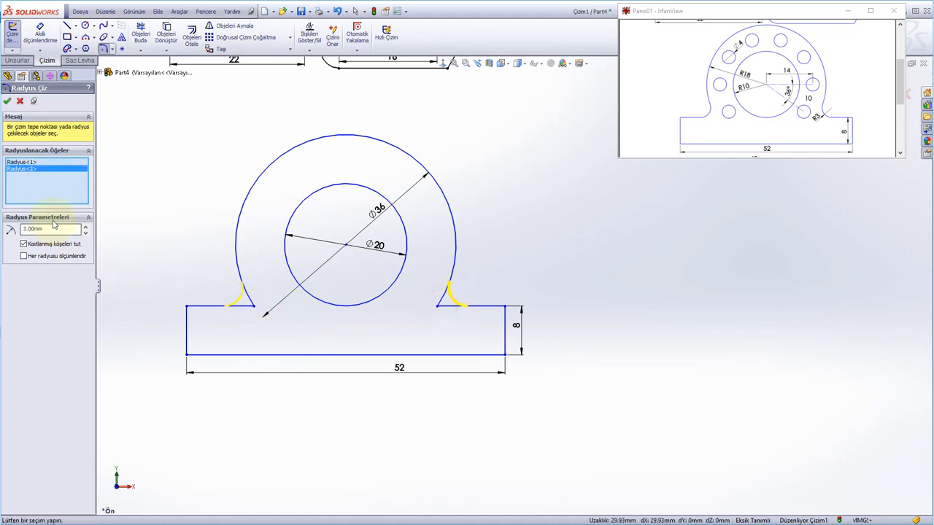
pyautogui.click(8, 101)
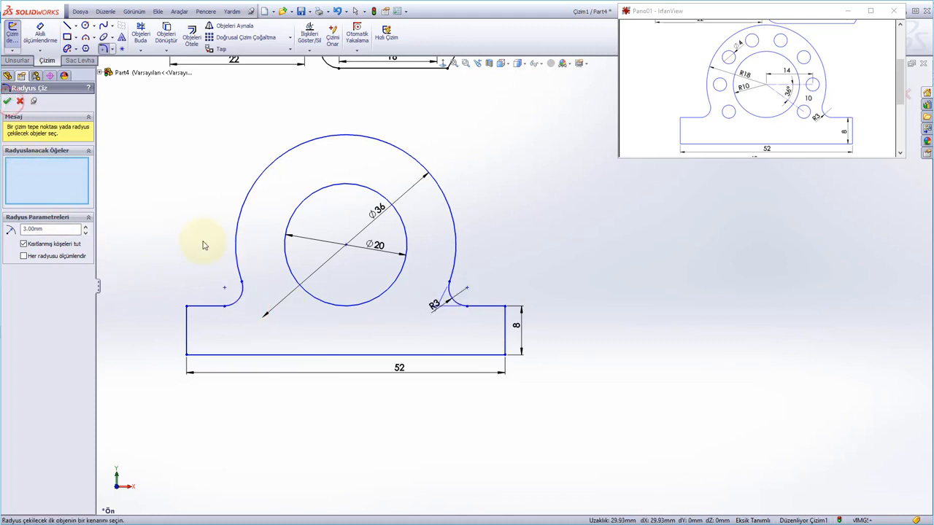
pyautogui.click(9, 102)
pyautogui.click(175, 230)
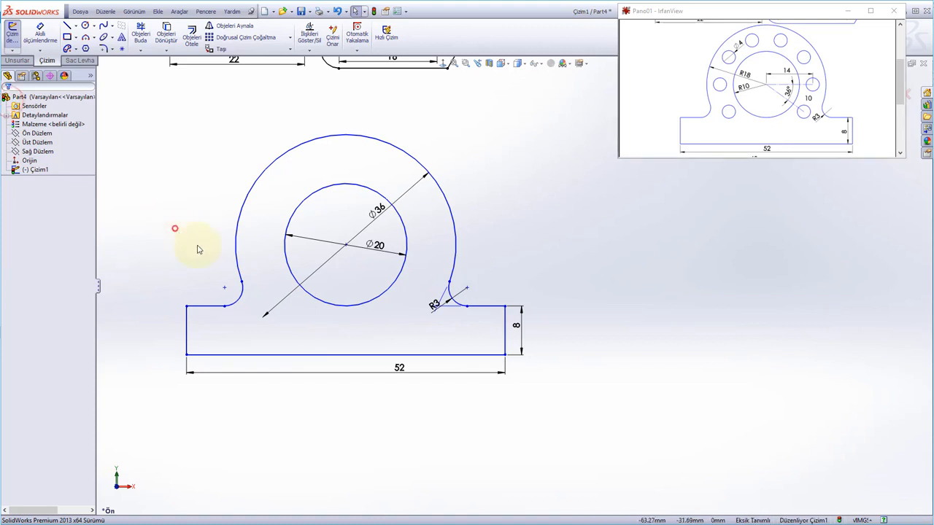
pyautogui.click(498, 270)
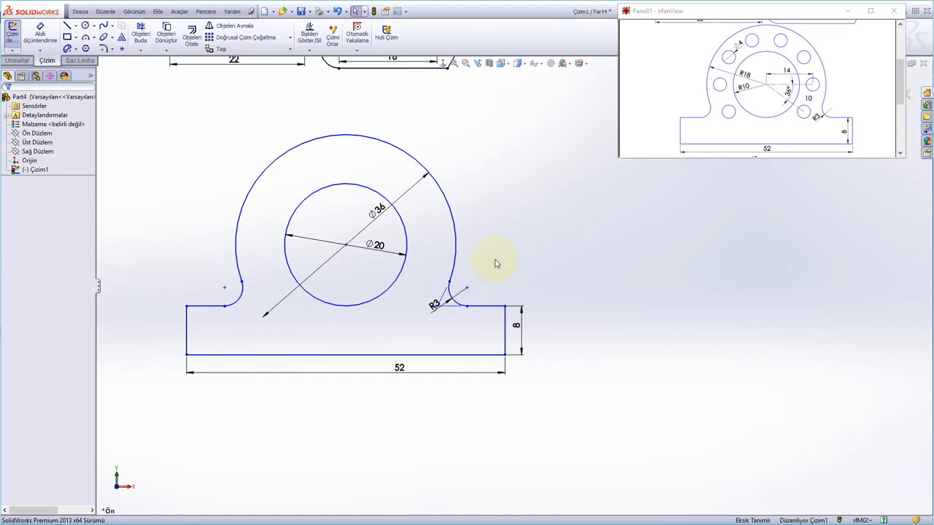
# Draw a horizontal centreline about 13.7 mm long from the circles' centre toward the right side of the ring.
pyautogui.rightClick(482, 199)
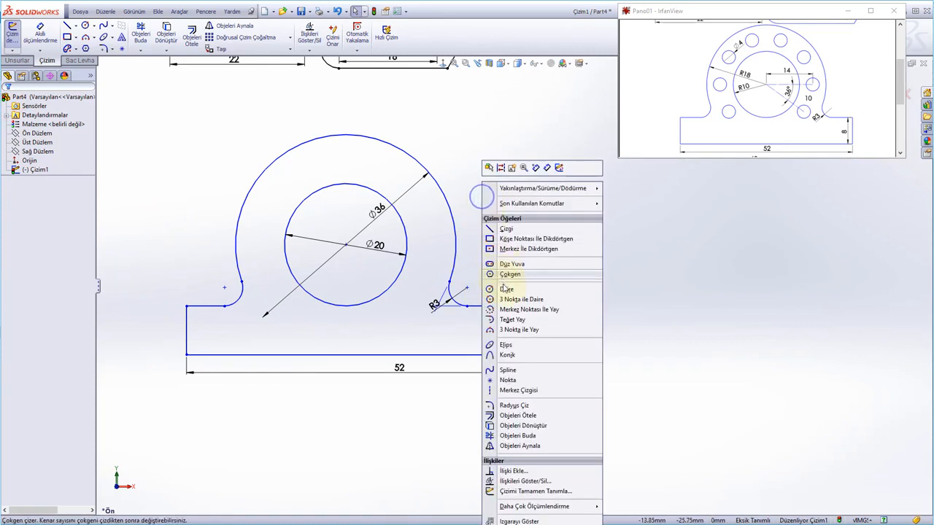
pyautogui.click(519, 390)
pyautogui.click(346, 245)
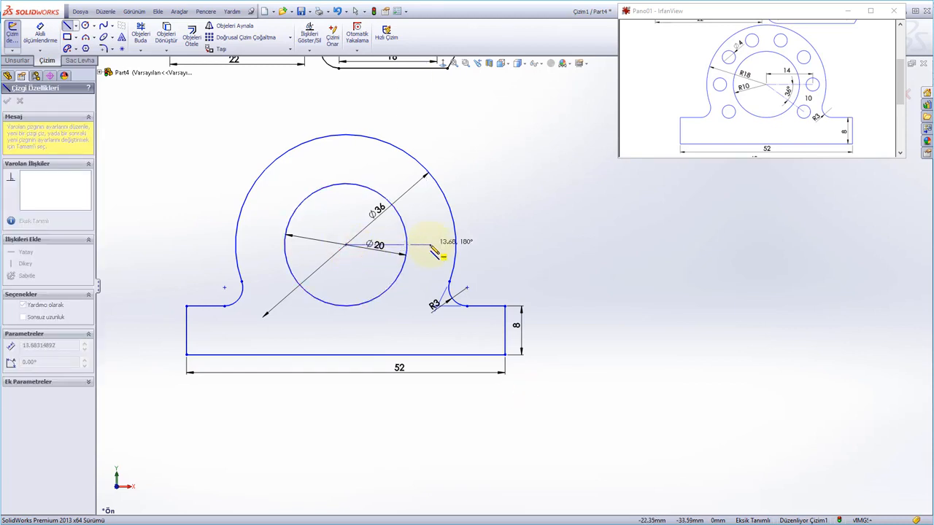
pyautogui.click(430, 245)
# Dimension the horizontal centreline's length as 14 mm, placing the dimension above it.
pyautogui.rightClick(430, 215)
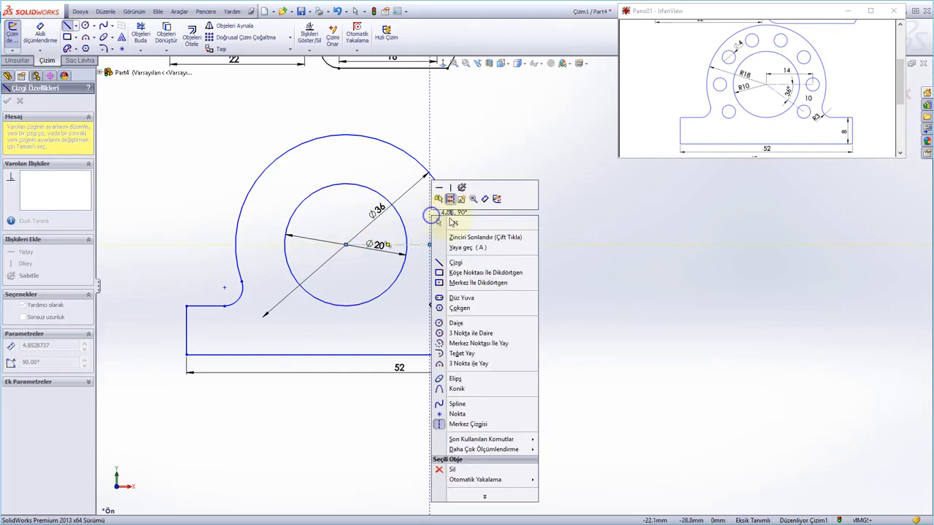
pyautogui.click(485, 198)
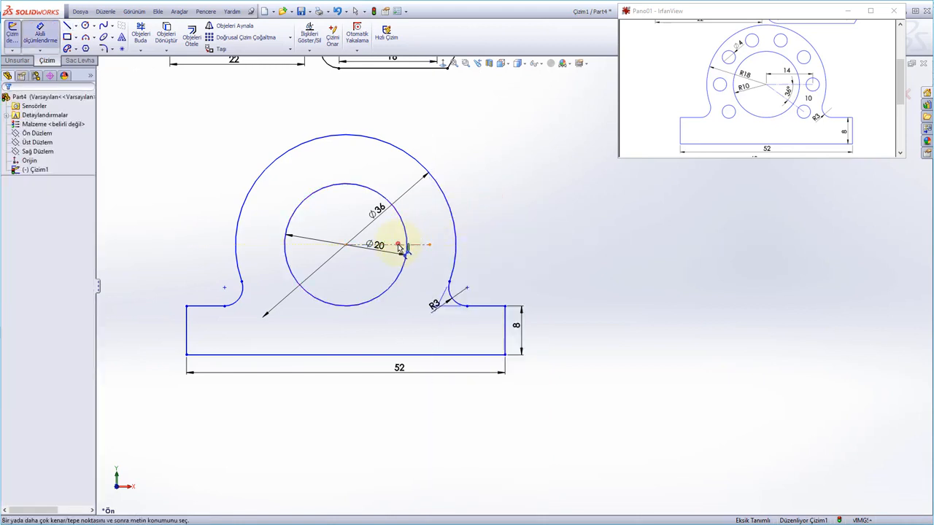
pyautogui.click(399, 246)
pyautogui.click(418, 229)
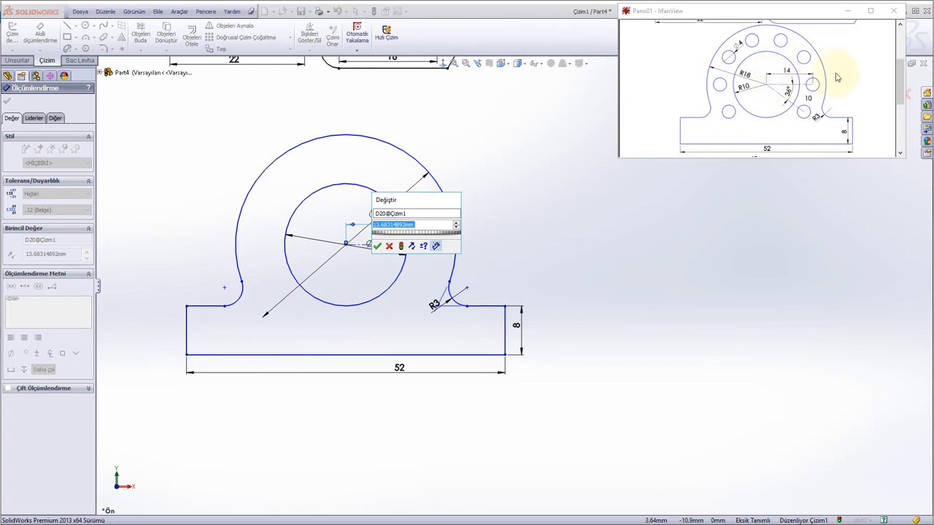
pyautogui.press('Return')
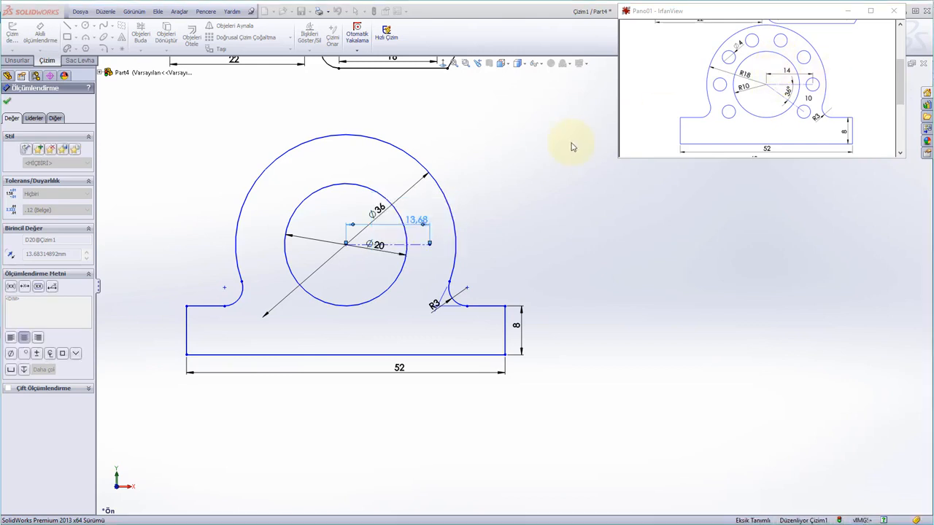
pyautogui.press('Escape')
pyautogui.click(487, 217)
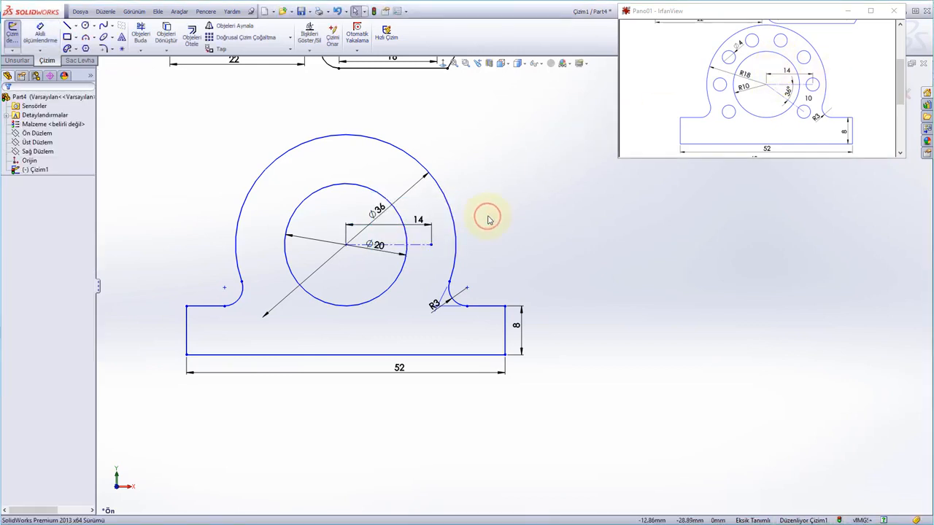
# Draw a small circle centred on the centreline's outer end and dimension its diameter as 4 mm.
pyautogui.click(86, 27)
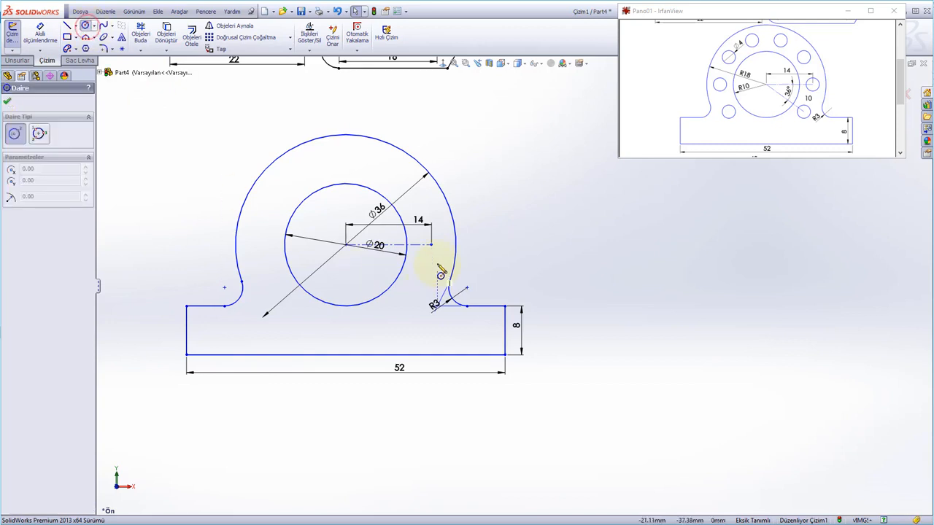
pyautogui.moveTo(430, 245); pyautogui.dragTo(444, 264)
pyautogui.rightClick(494, 231)
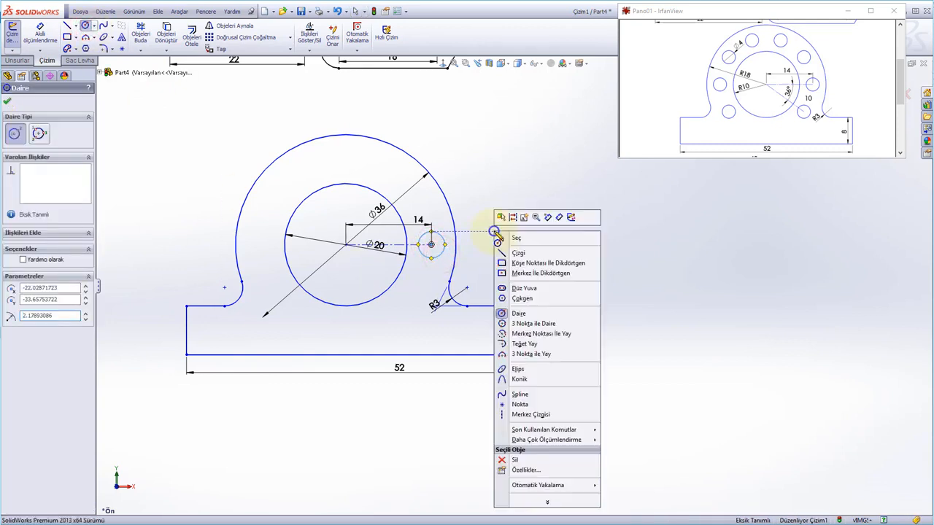
pyautogui.click(561, 222)
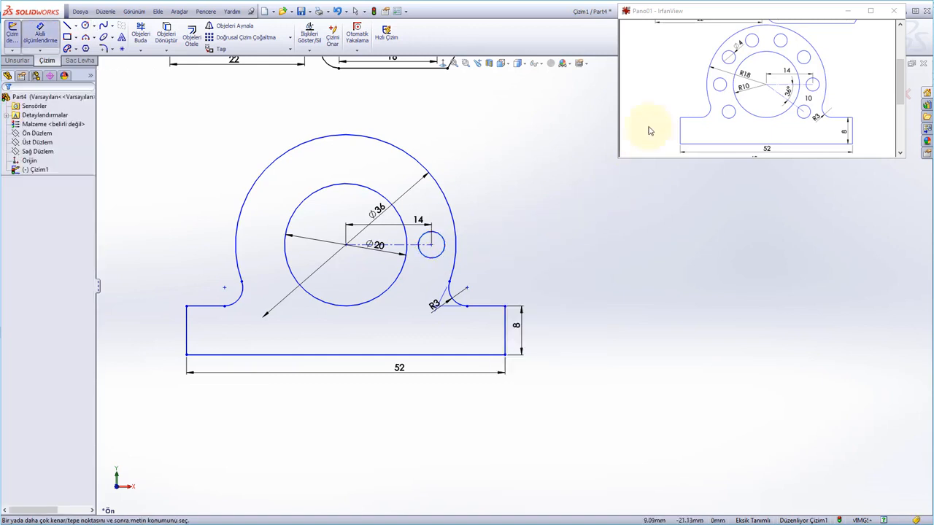
pyautogui.click(442, 241)
pyautogui.click(479, 225)
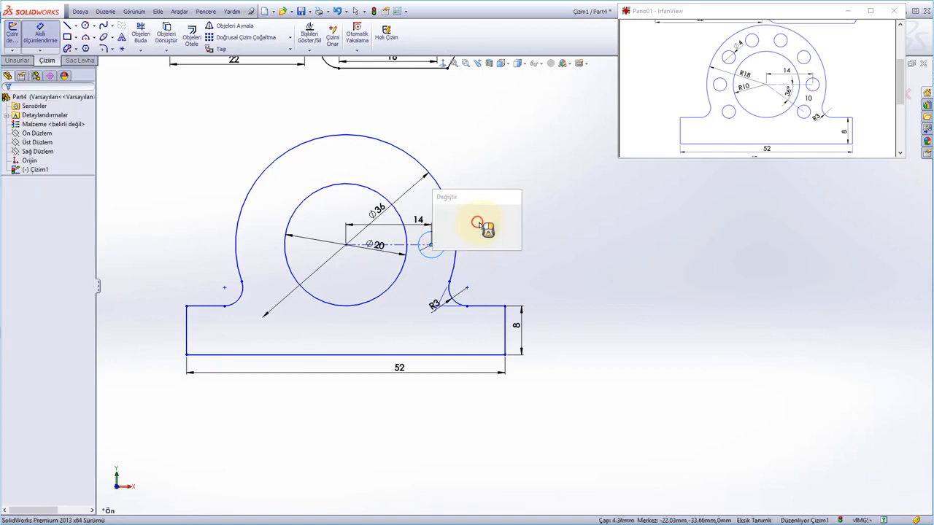
pyautogui.write('4.00mm')
pyautogui.press('Return')
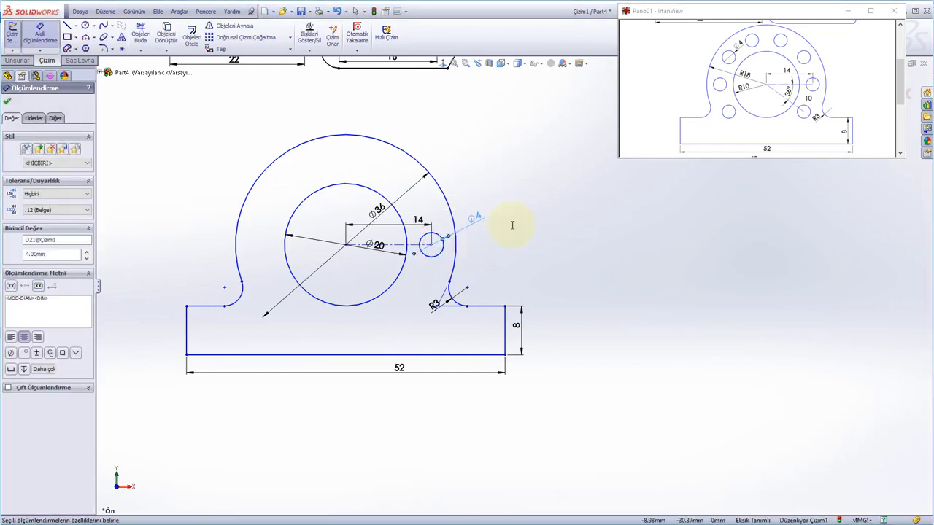
pyautogui.press('Escape')
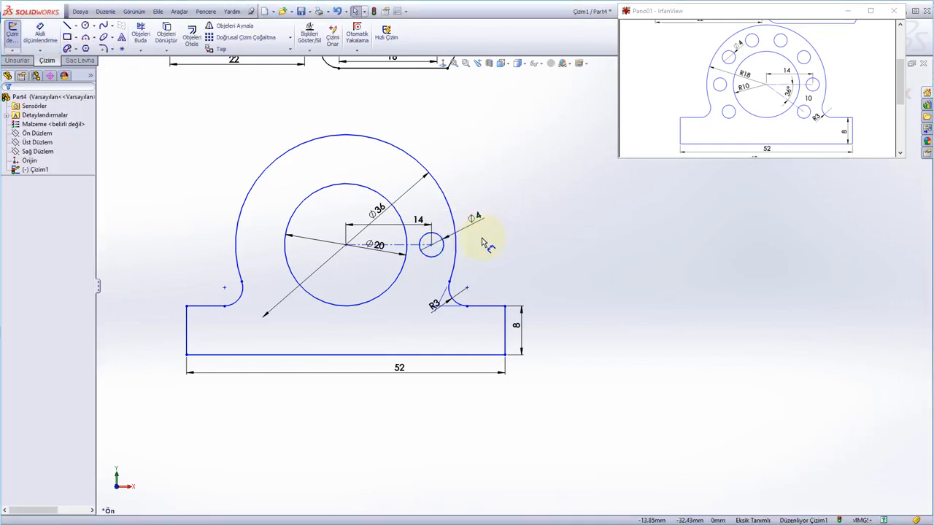
# Set up a circular sketch pattern of the 4 mm circle about the concentric circles' centre with 10 equally spaced instances over 360 degrees.
pyautogui.click(289, 38)
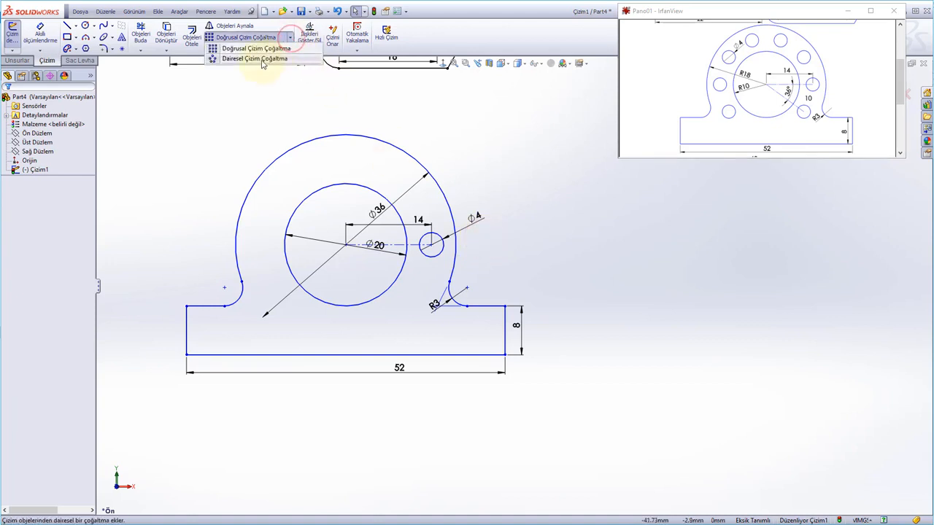
pyautogui.click(261, 60)
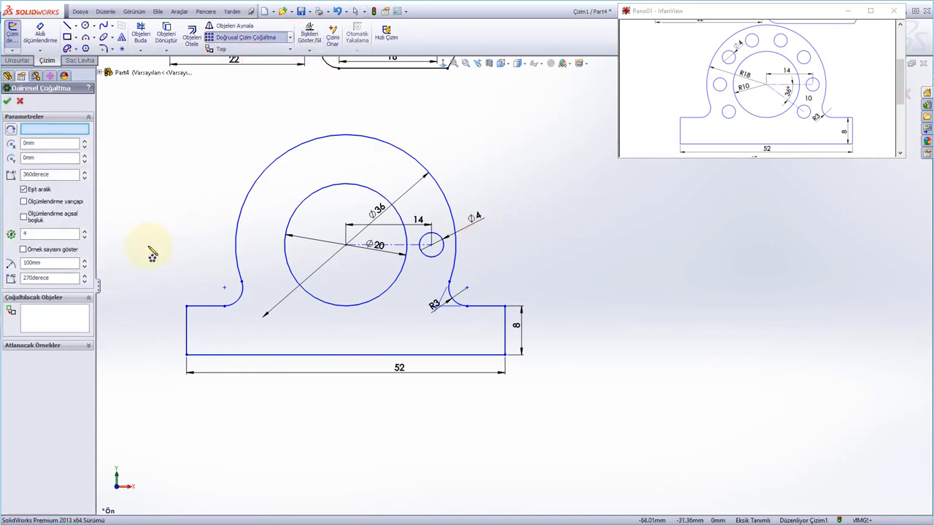
pyautogui.click(50, 319)
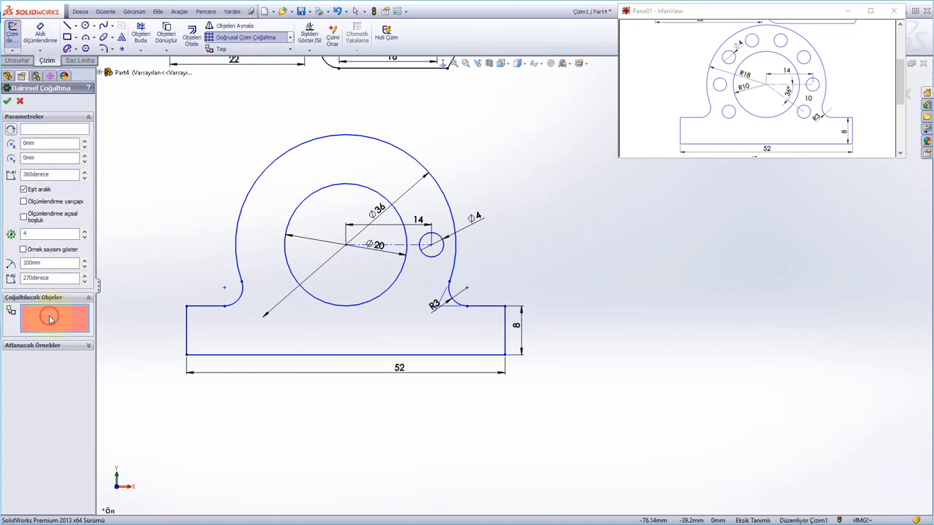
pyautogui.click(432, 257)
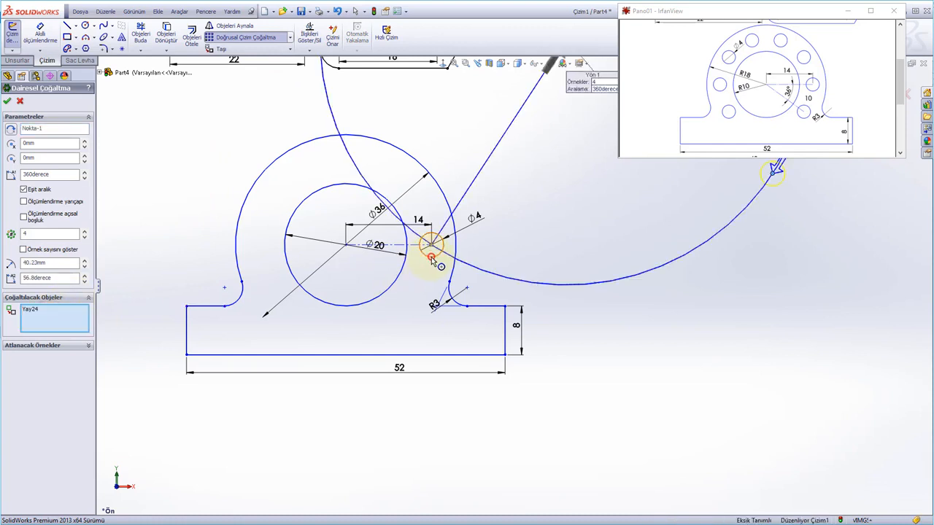
pyautogui.click(43, 129)
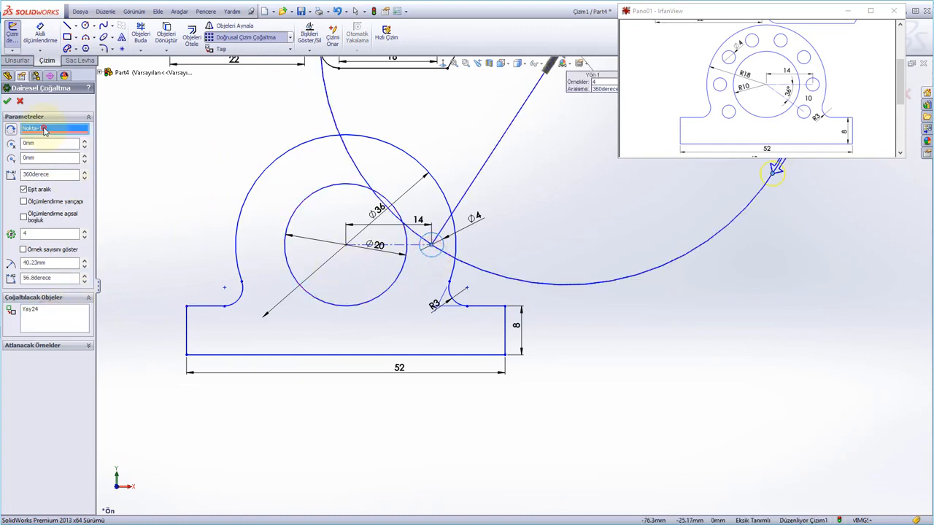
pyautogui.click(346, 246)
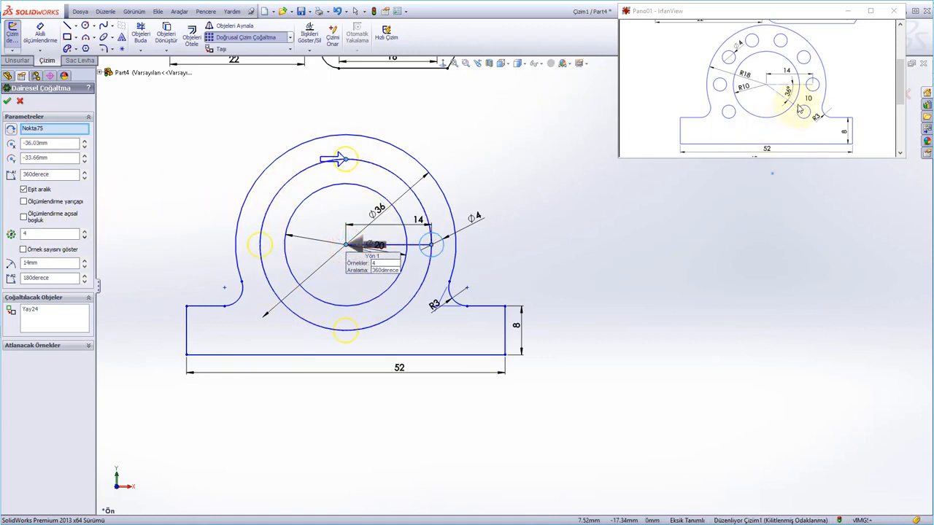
pyautogui.click(85, 232)
pyautogui.click(86, 232)
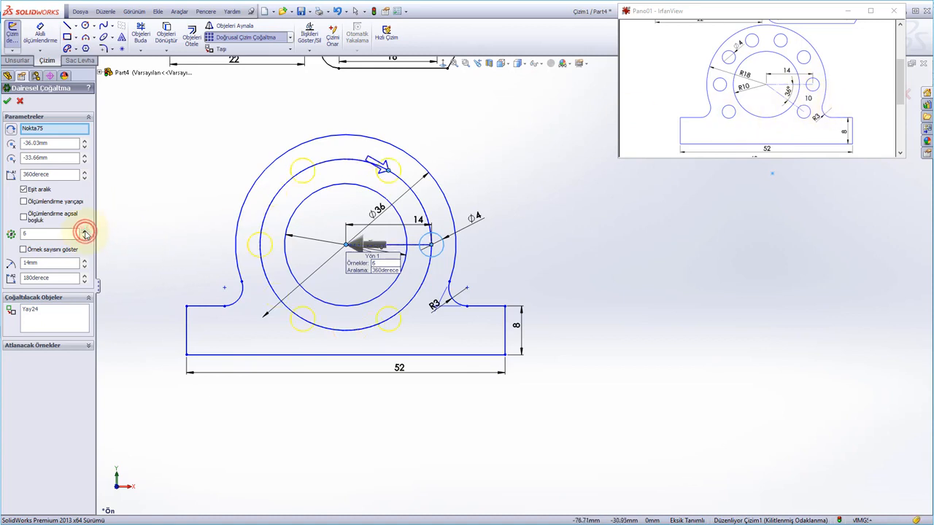
pyautogui.click(86, 232)
pyautogui.click(86, 232)
pyautogui.click(84, 232)
pyautogui.click(85, 232)
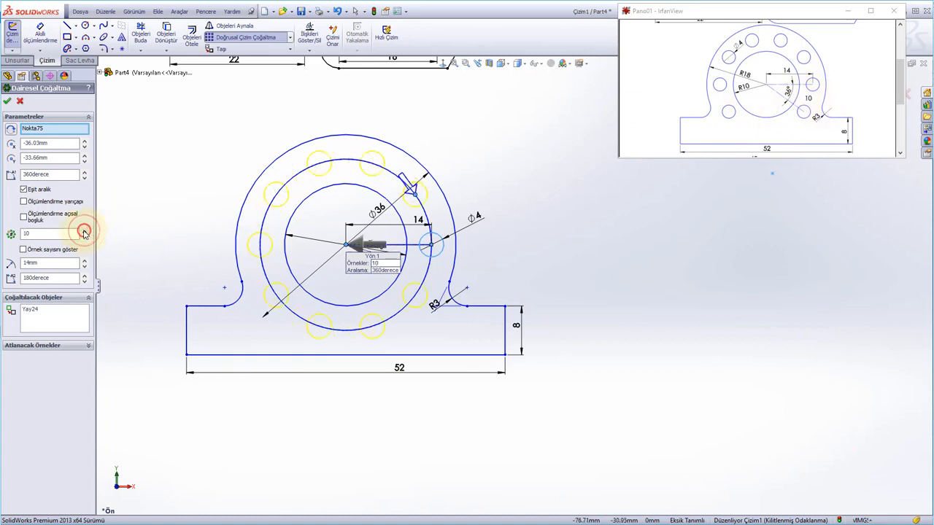
# Skip the two lowest instances, 3 and 4, that fall within the base, and create the circular pattern.
pyautogui.click(86, 347)
pyautogui.click(59, 366)
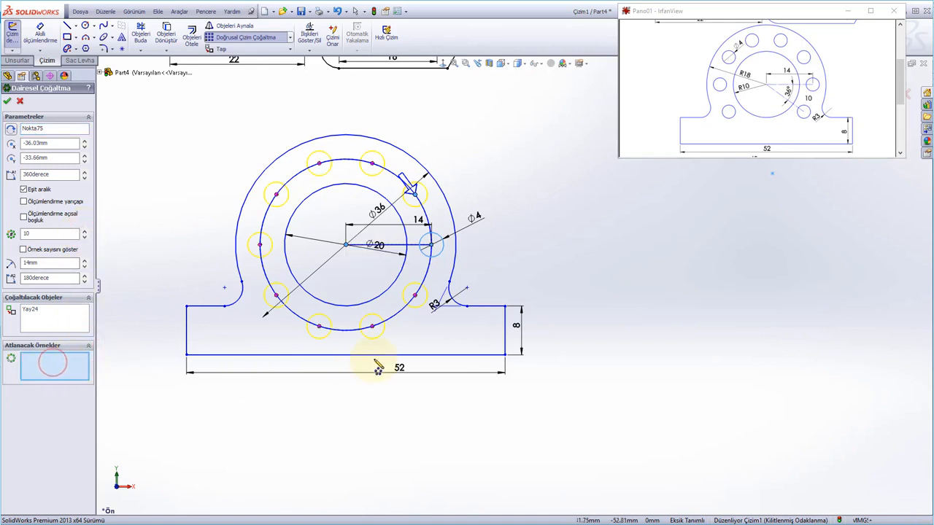
pyautogui.click(372, 328)
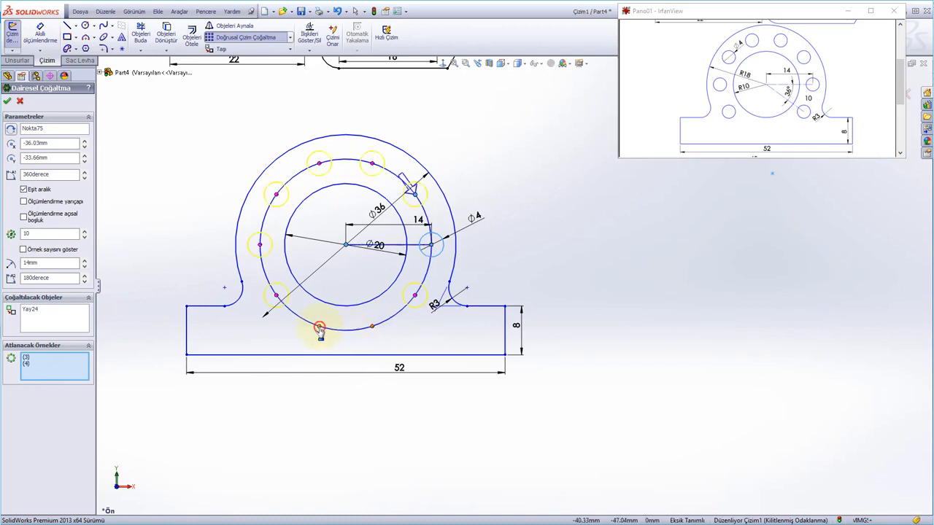
pyautogui.click(7, 103)
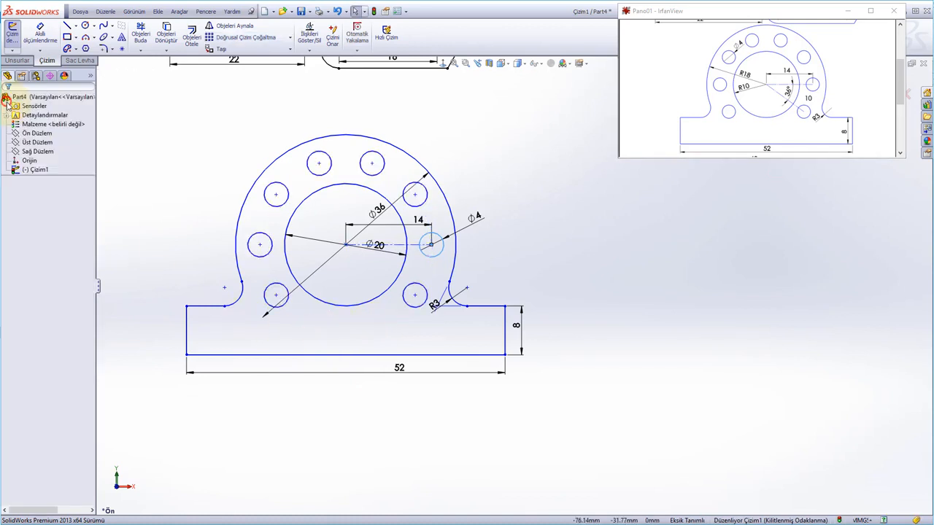
# Delete the outer arc's diameter dimension and reposition the inner circle's diameter dimension so it runs diagonally towards the lower right.
pyautogui.click(376, 210)
pyautogui.press('Delete')
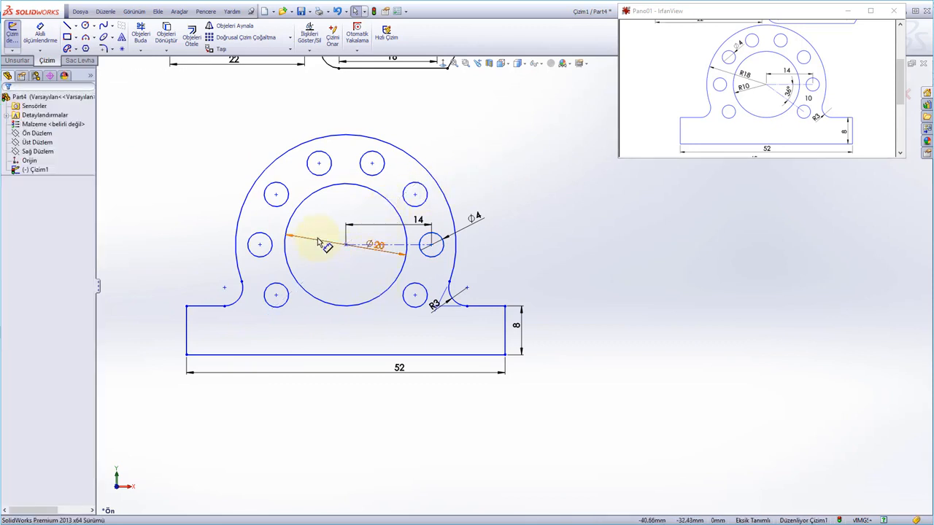
pyautogui.moveTo(319, 245); pyautogui.dragTo(379, 273)
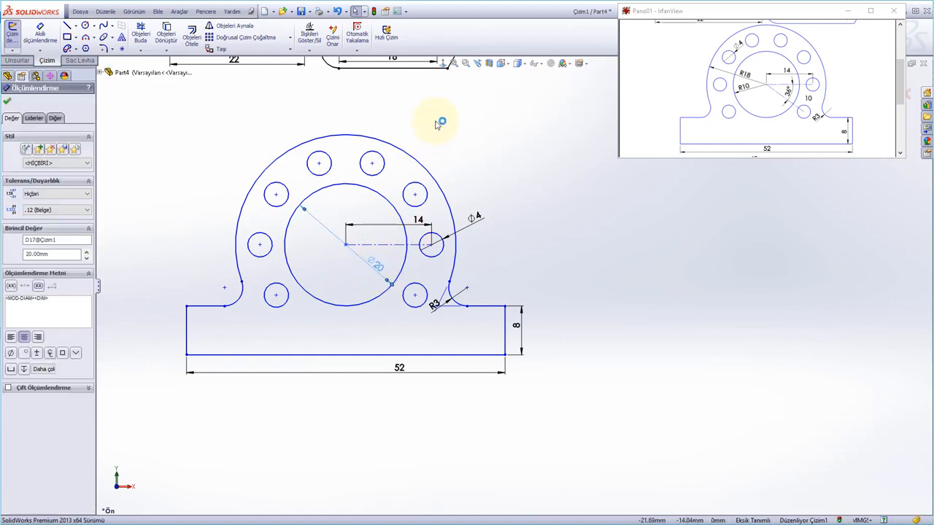
# Dimension the flange's outer arc with a radius of 18 mm, placing the text near its upper-left side.
pyautogui.rightClick(436, 124)
pyautogui.click(497, 80)
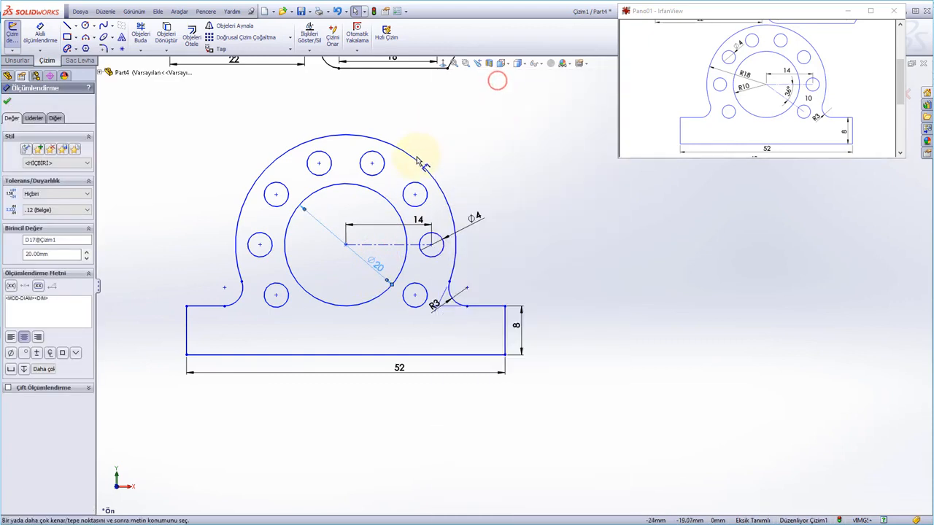
pyautogui.click(417, 157)
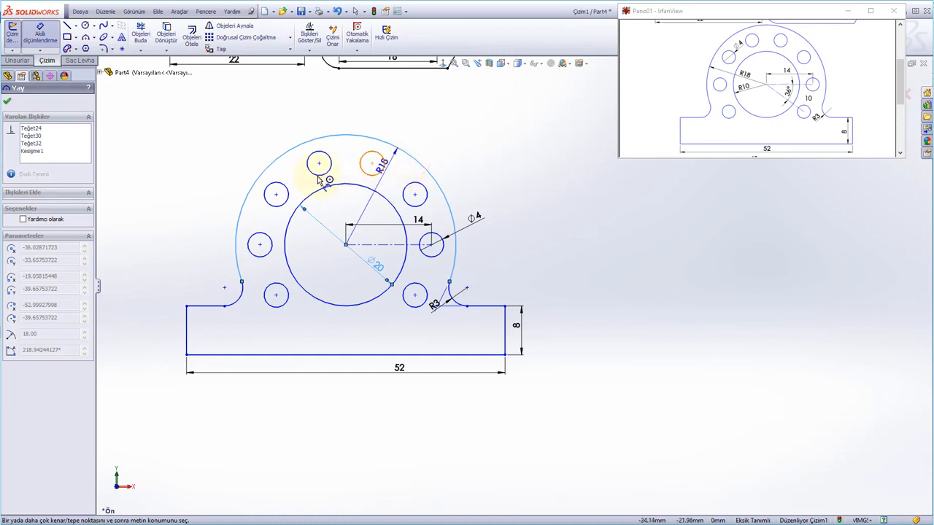
pyautogui.click(258, 219)
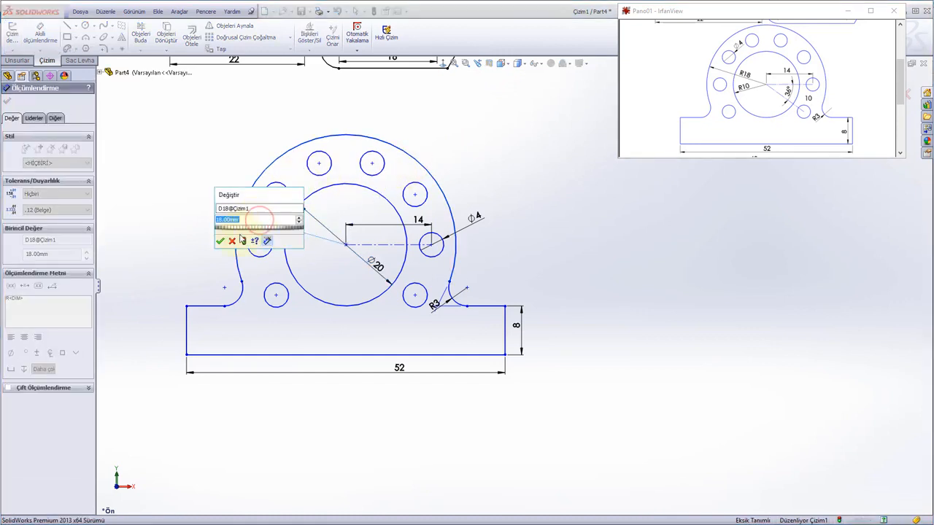
pyautogui.click(220, 242)
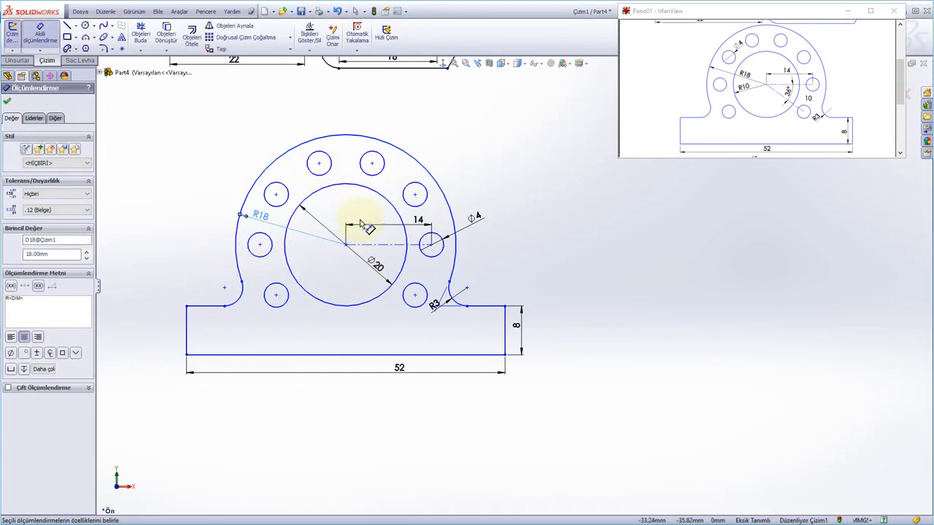
pyautogui.click(521, 170)
# Bring up the plate profile in the reference image and sketch a corner rectangle about 55 by 28 mm below the flange profile.
pyautogui.moveTo(901, 86); pyautogui.dragTo(905, 142)
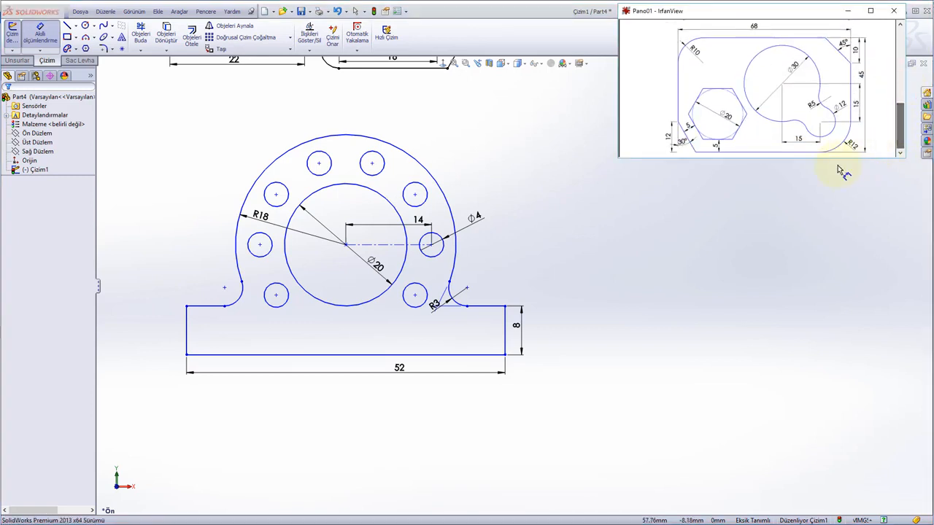
pyautogui.click(379, 411)
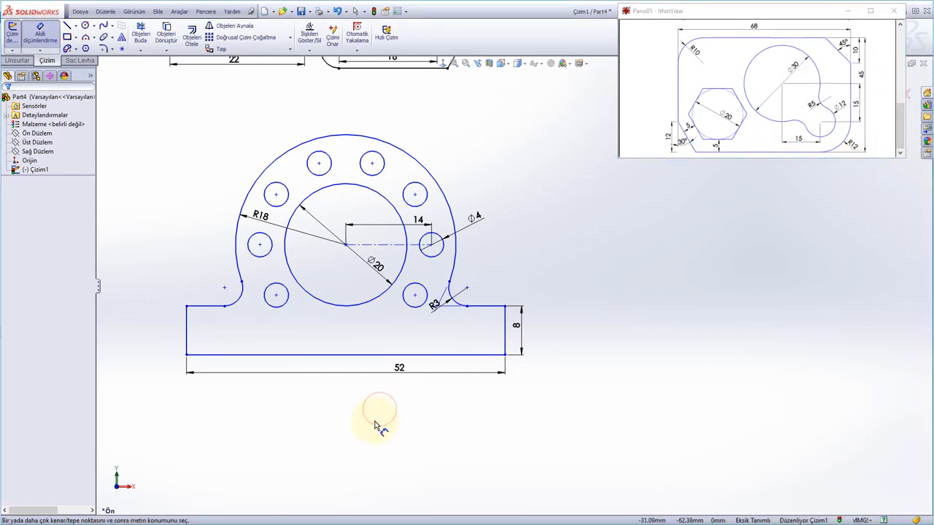
pyautogui.moveTo(381, 413)
pyautogui.keyDown('ctrl'); pyautogui.mouseDown(button='middle')
pyautogui.moveTo(387, 334)
pyautogui.moveTo(368, 164)
pyautogui.mouseUp(button='middle'); pyautogui.keyUp('ctrl')
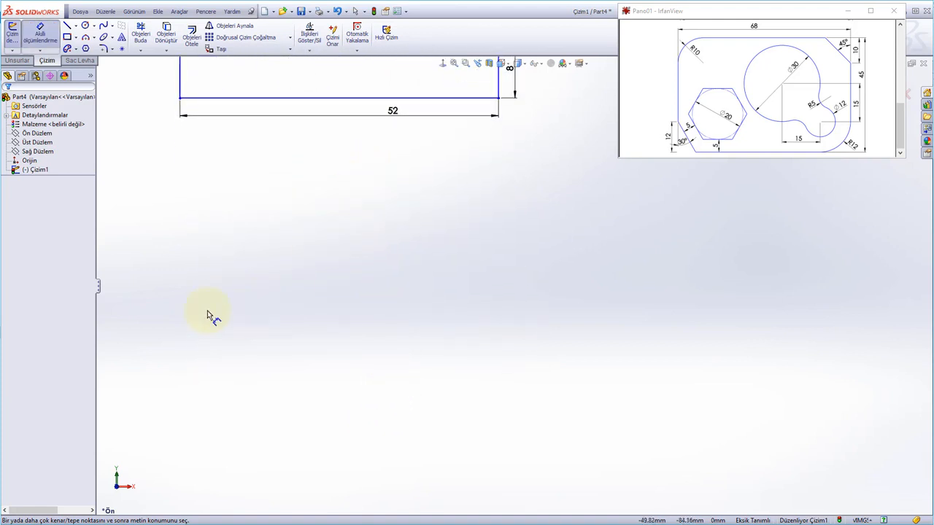
pyautogui.click(67, 36)
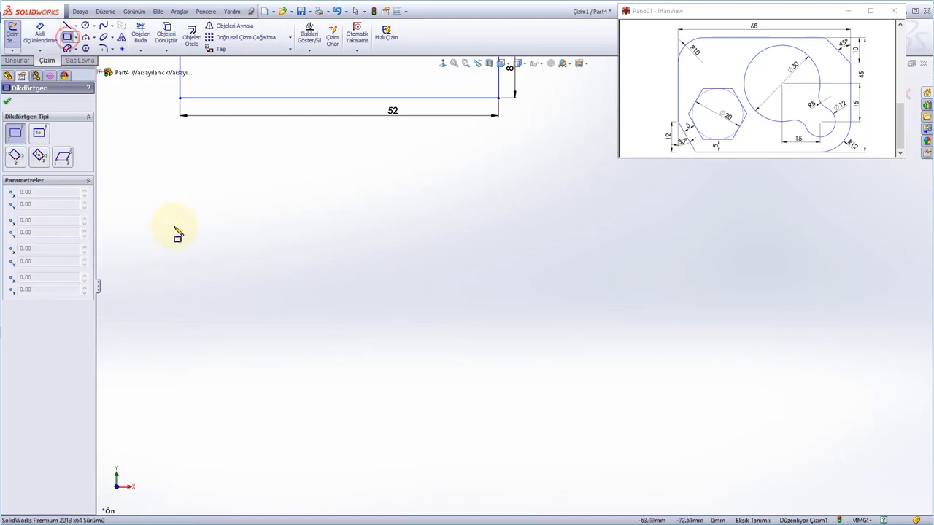
pyautogui.click(175, 227)
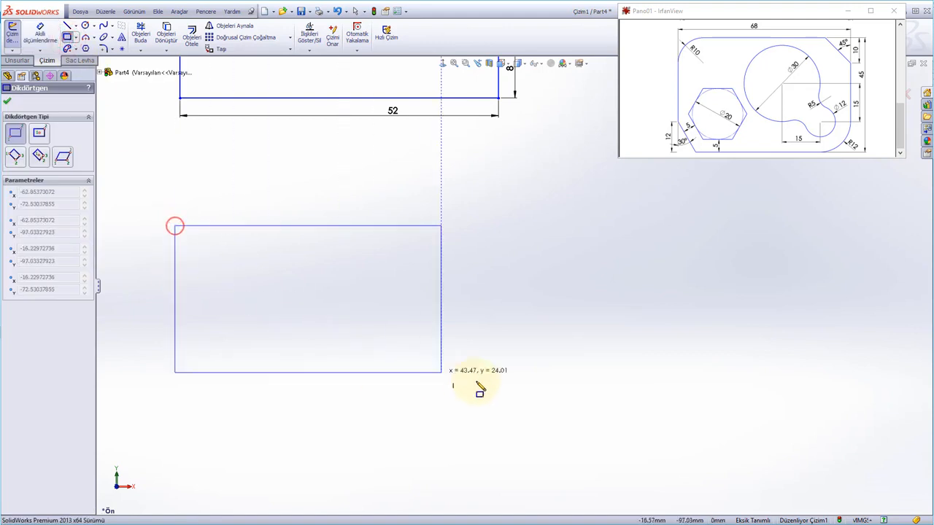
pyautogui.click(511, 400)
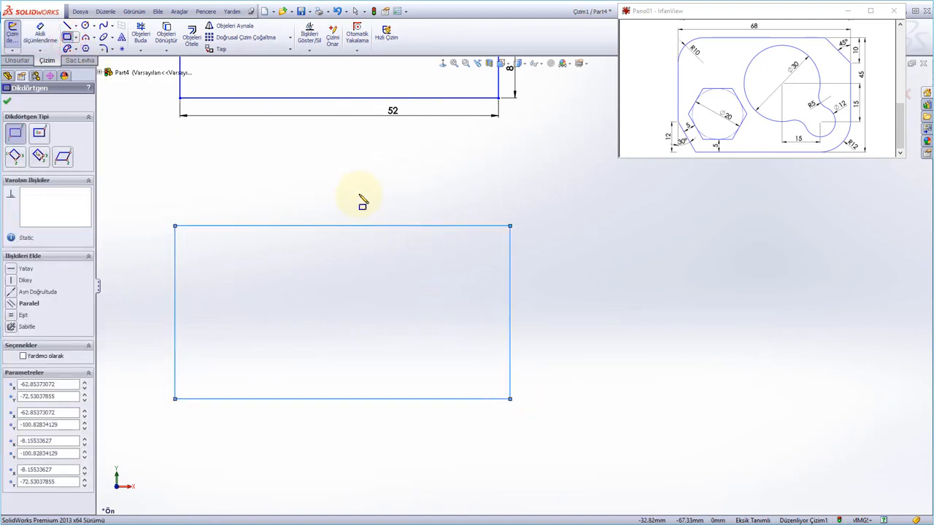
# Dimension the new rectangle's height as 45 mm, placing the dimension beside its right edge.
pyautogui.rightClick(400, 300)
pyautogui.click(462, 253)
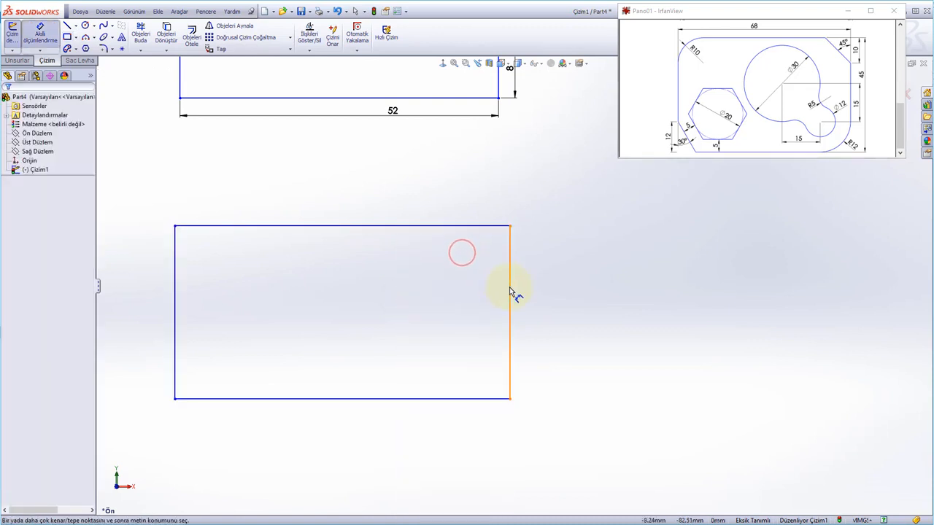
pyautogui.click(510, 289)
pyautogui.click(538, 294)
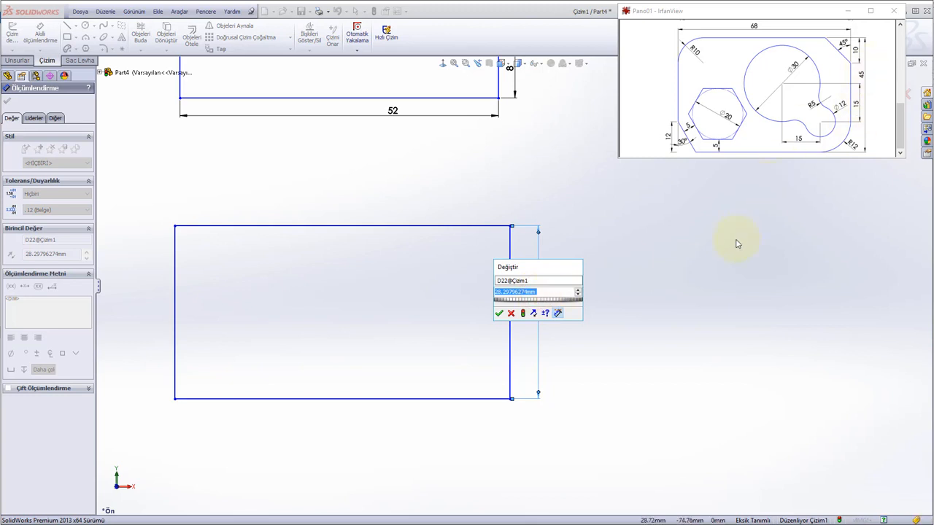
pyautogui.write('45')
pyautogui.press('Return')
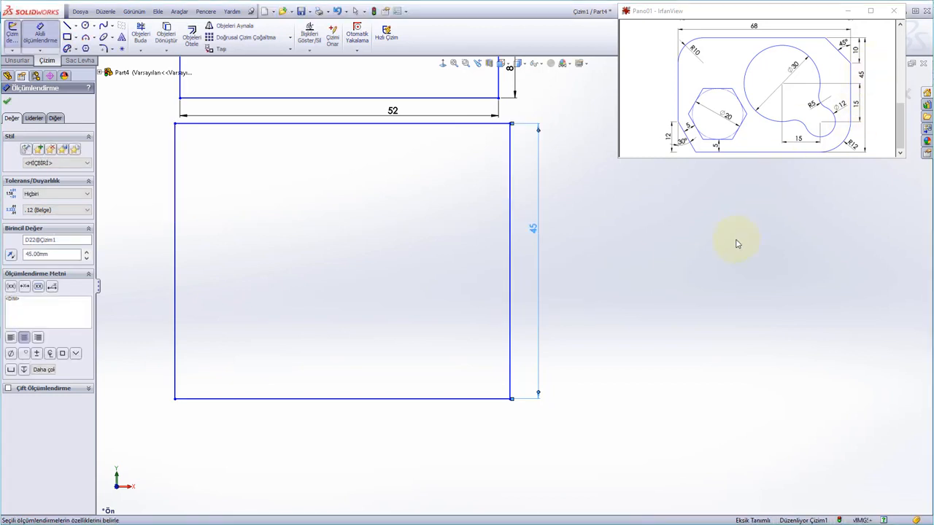
# Dimension the rectangle's width as 68 mm, placing the dimension below its bottom edge.
pyautogui.click(360, 400)
pyautogui.click(358, 422)
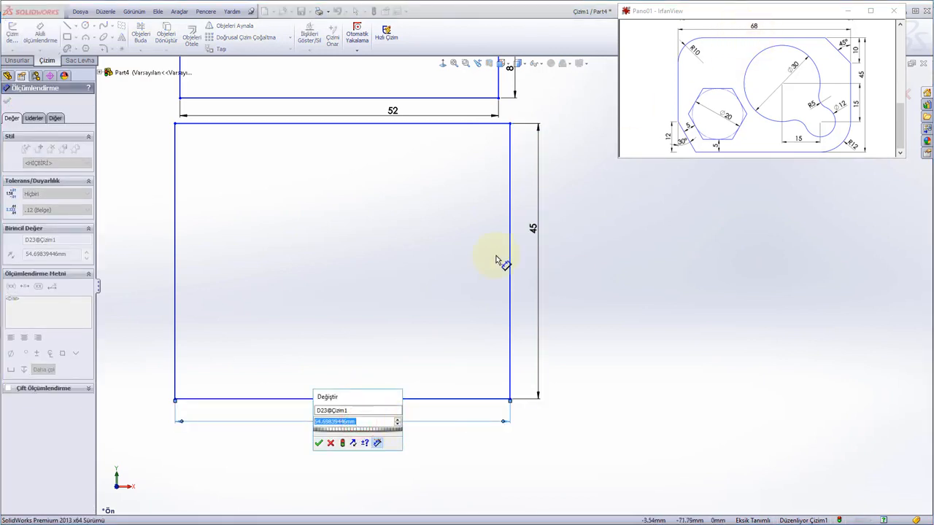
pyautogui.write('68')
pyautogui.press('Return')
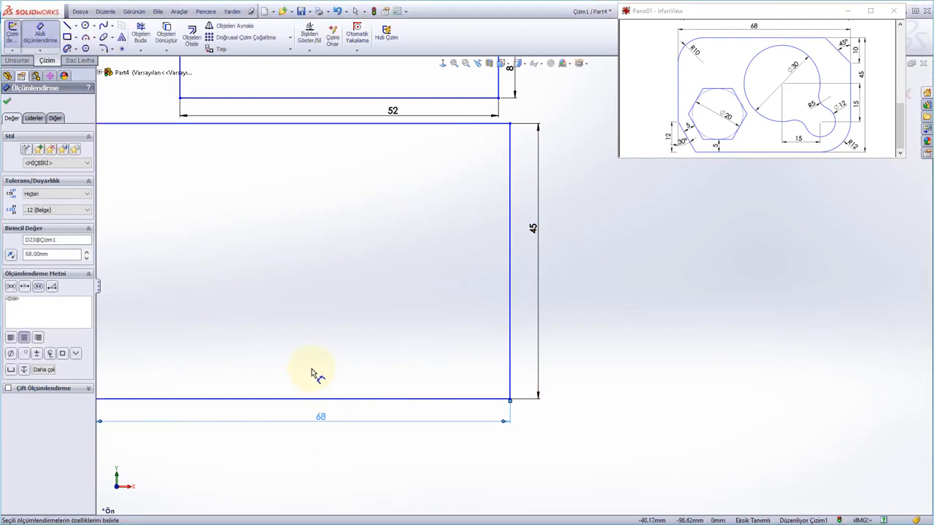
pyautogui.moveTo(342, 357)
pyautogui.keyDown('ctrl'); pyautogui.mouseDown(button='middle')
pyautogui.moveTo(400, 358)
pyautogui.moveTo(383, 352)
pyautogui.mouseUp(button='middle'); pyautogui.keyUp('ctrl')
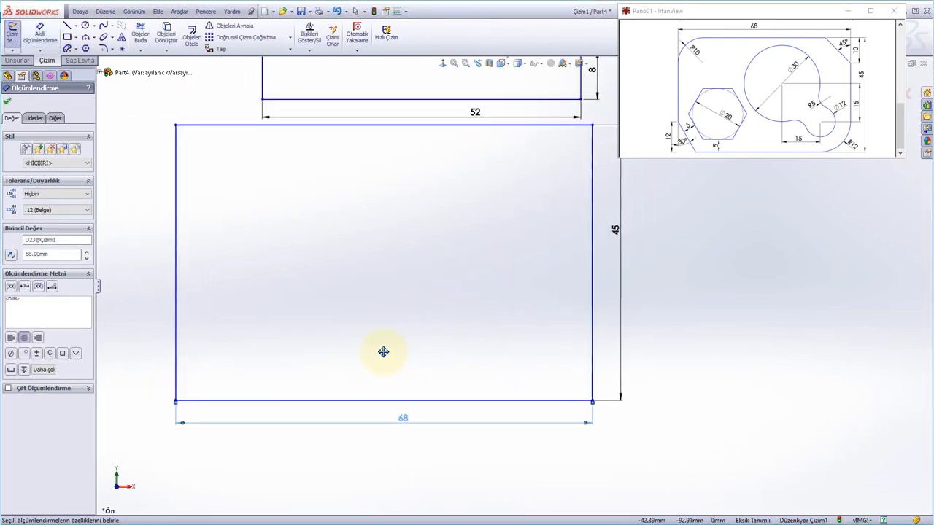
pyautogui.click(657, 449)
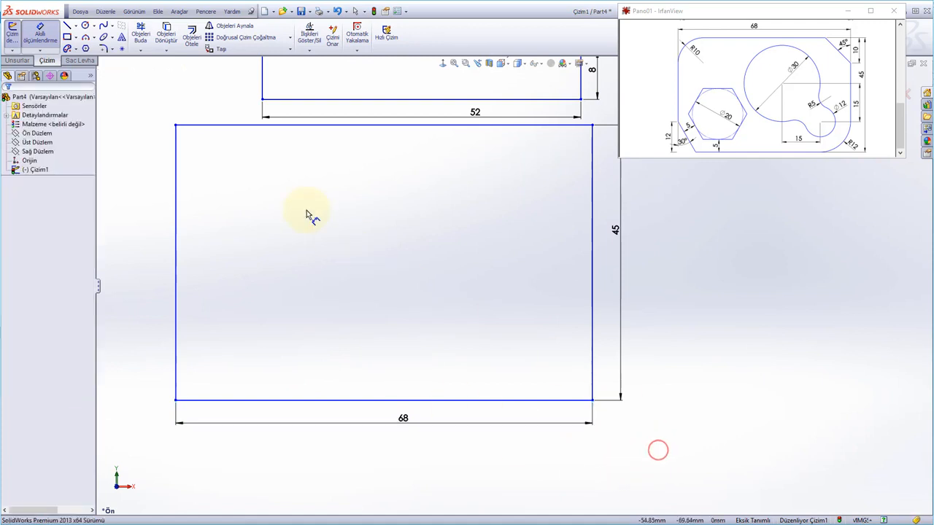
# Select the whole rectangle with its dimensions and move it down, clear of the flange profile.
pyautogui.press('Escape')
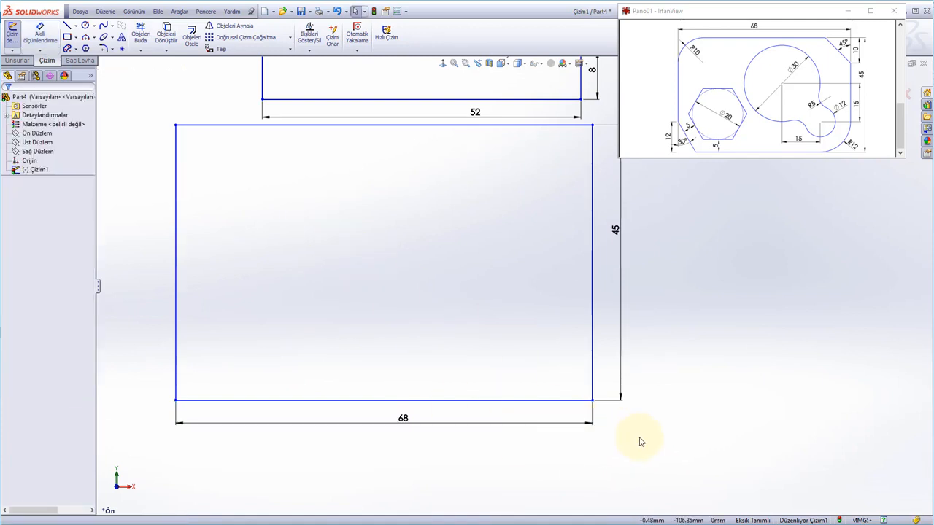
pyautogui.moveTo(639, 437); pyautogui.dragTo(162, 124)
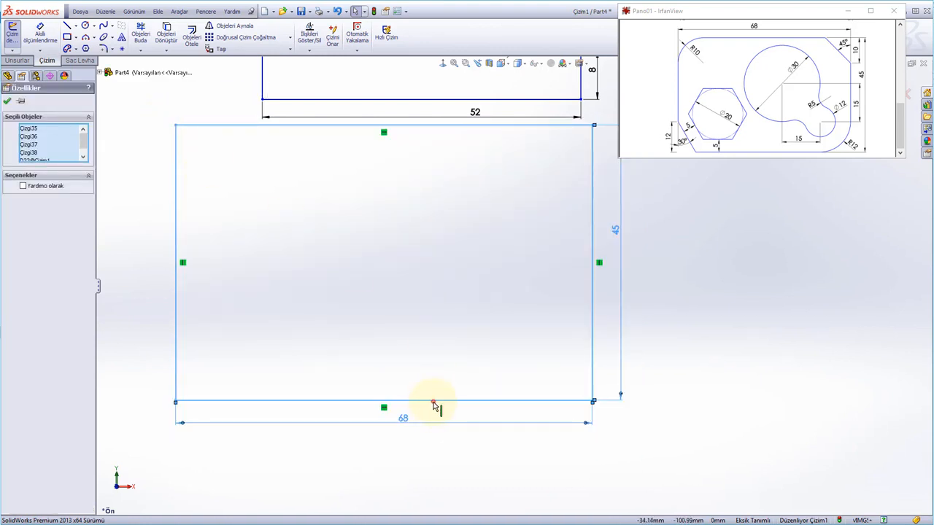
pyautogui.moveTo(433, 403); pyautogui.dragTo(453, 481)
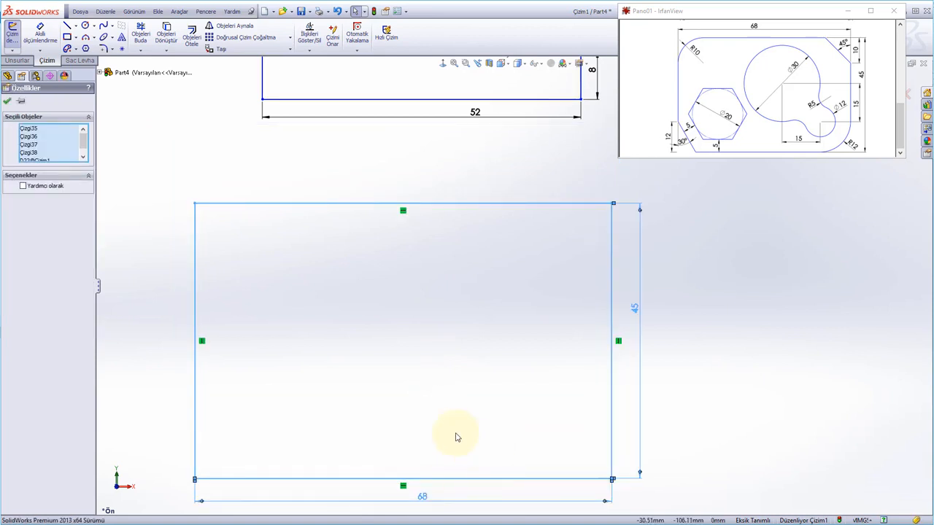
pyautogui.moveTo(456, 436)
pyautogui.keyDown('ctrl'); pyautogui.mouseDown(button='middle')
pyautogui.moveTo(429, 358)
pyautogui.moveTo(414, 359)
pyautogui.mouseUp(button='middle'); pyautogui.keyUp('ctrl')
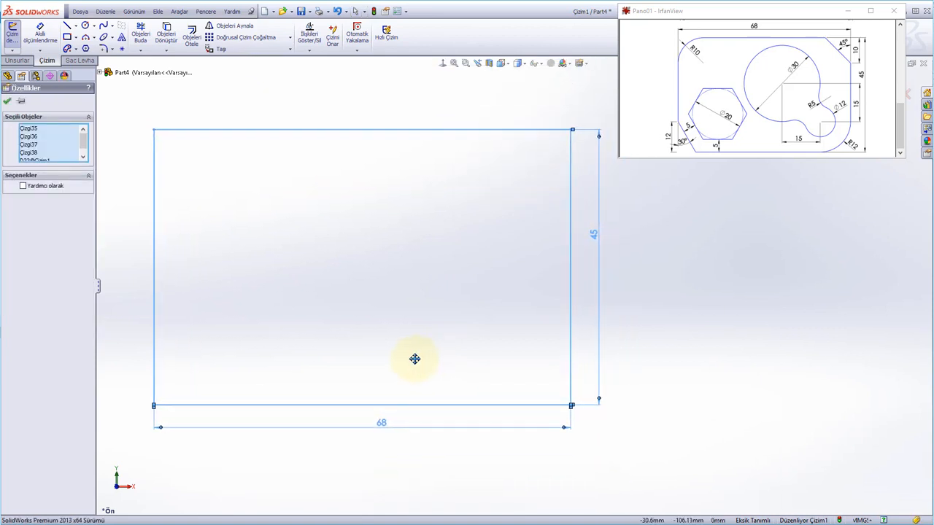
pyautogui.click(663, 344)
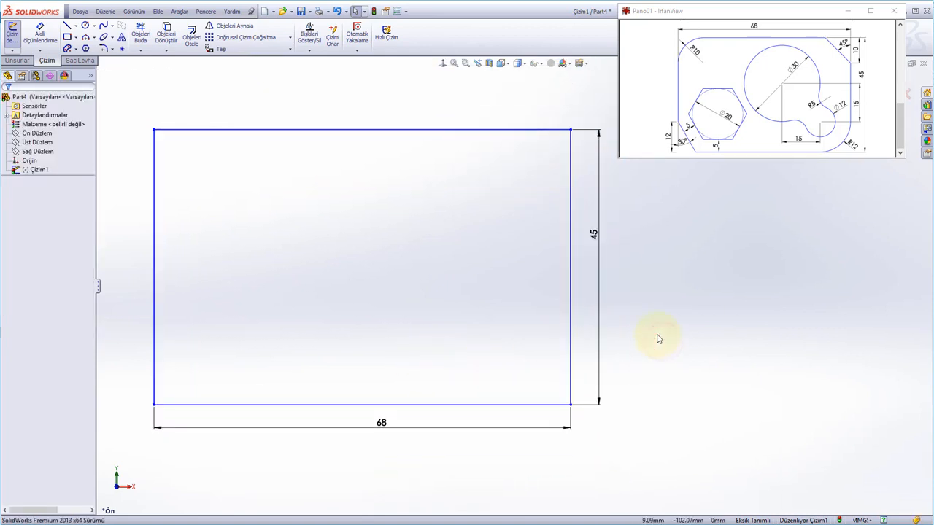
# Draw a circle in the upper right-centre area of the rectangle and dimension its diameter as 30 mm.
pyautogui.click(85, 26)
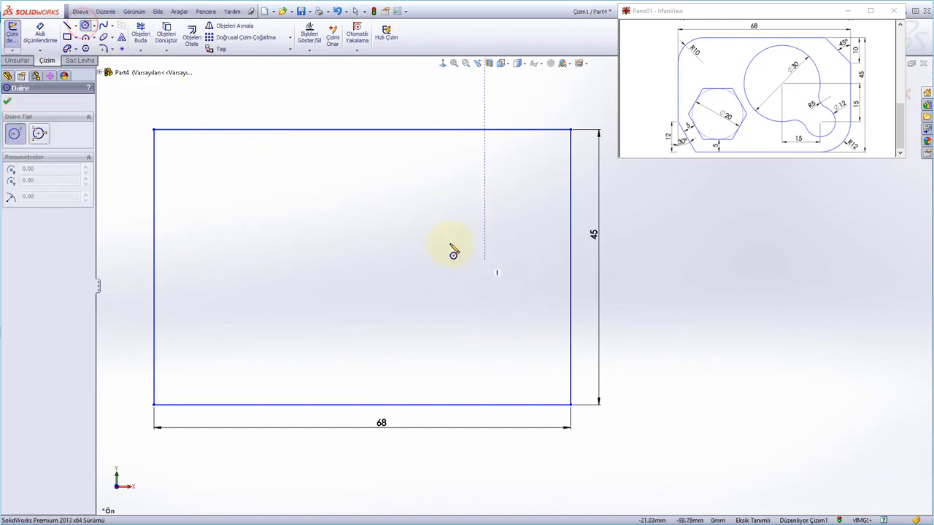
pyautogui.moveTo(409, 232); pyautogui.dragTo(456, 274)
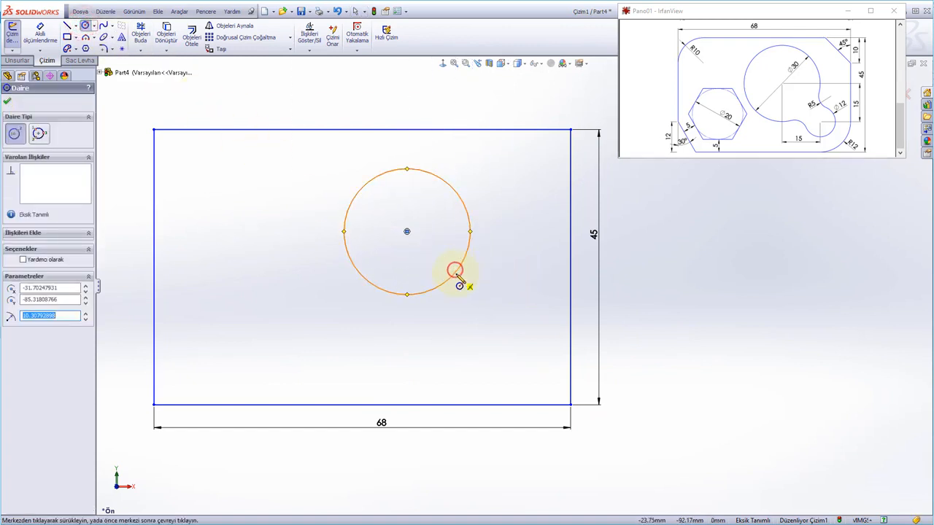
pyautogui.rightClick(475, 318)
pyautogui.click(535, 256)
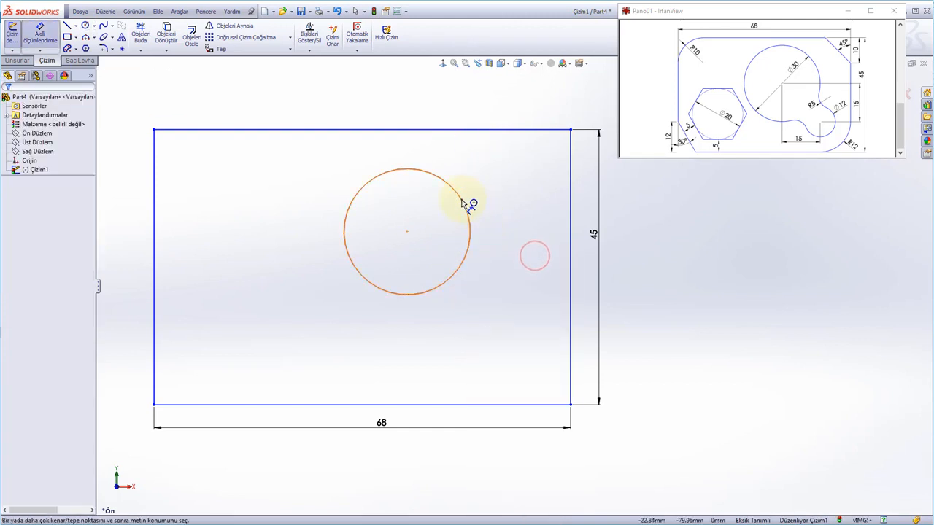
pyautogui.click(469, 202)
pyautogui.click(445, 212)
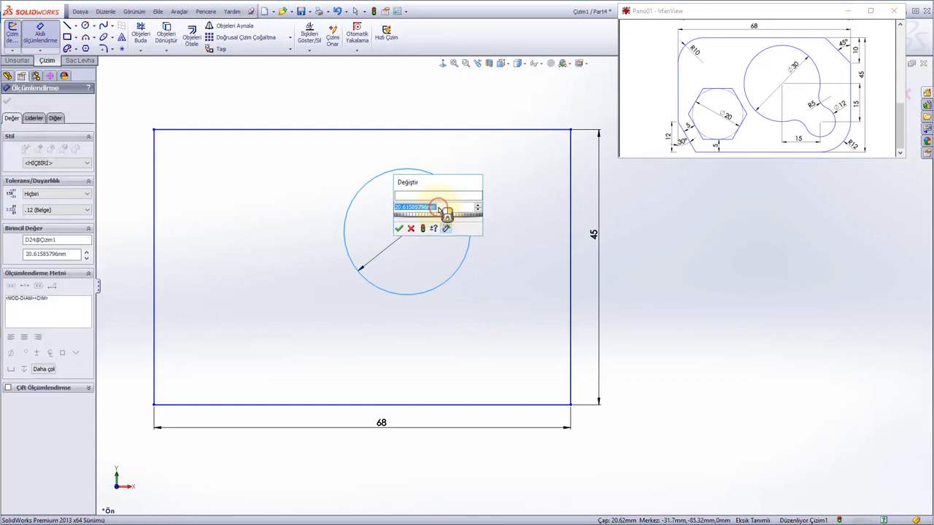
pyautogui.write('30')
pyautogui.press('Return')
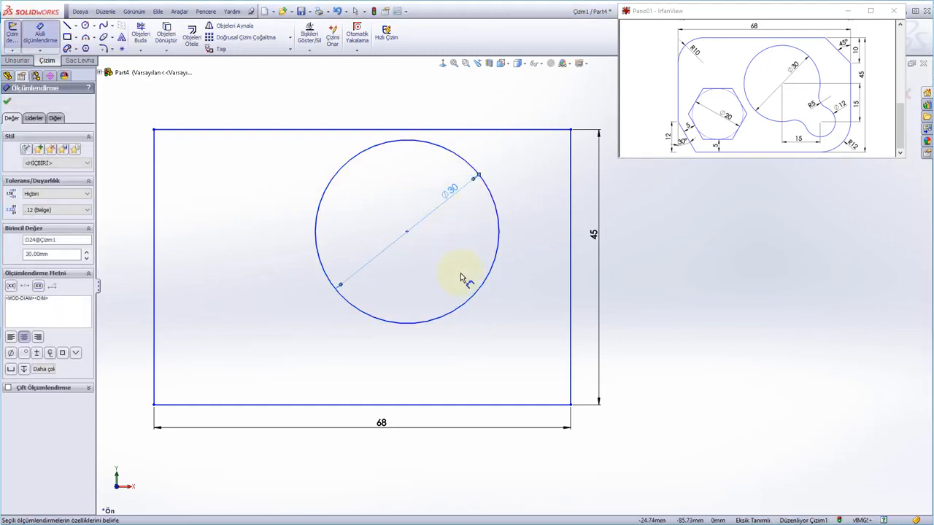
# Draw a smaller circle below and to the right of the 30 mm circle and dimension its diameter as 12 mm.
pyautogui.rightClick(484, 312)
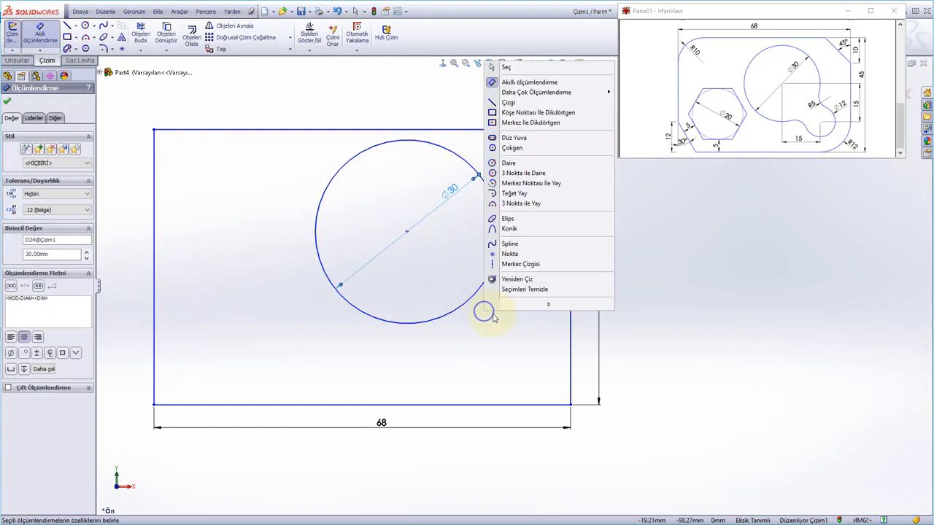
pyautogui.click(510, 166)
pyautogui.click(502, 335)
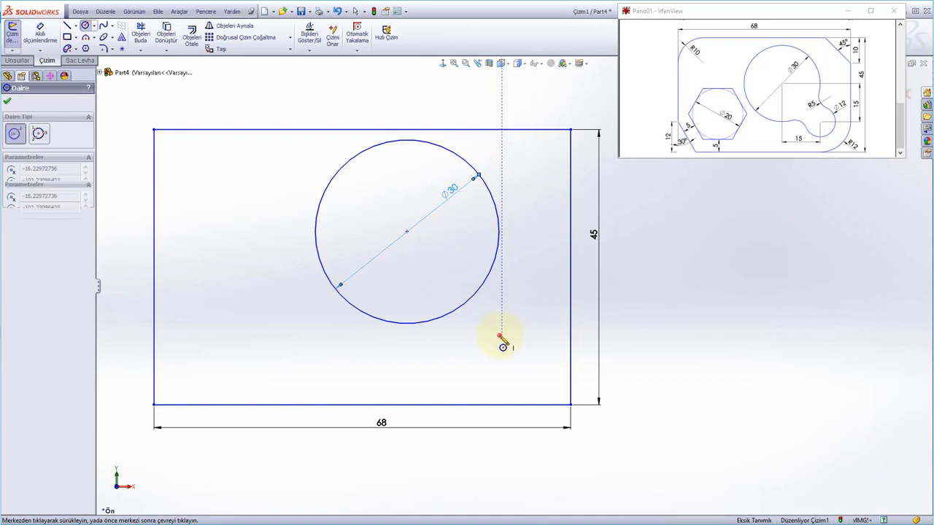
pyautogui.click(528, 358)
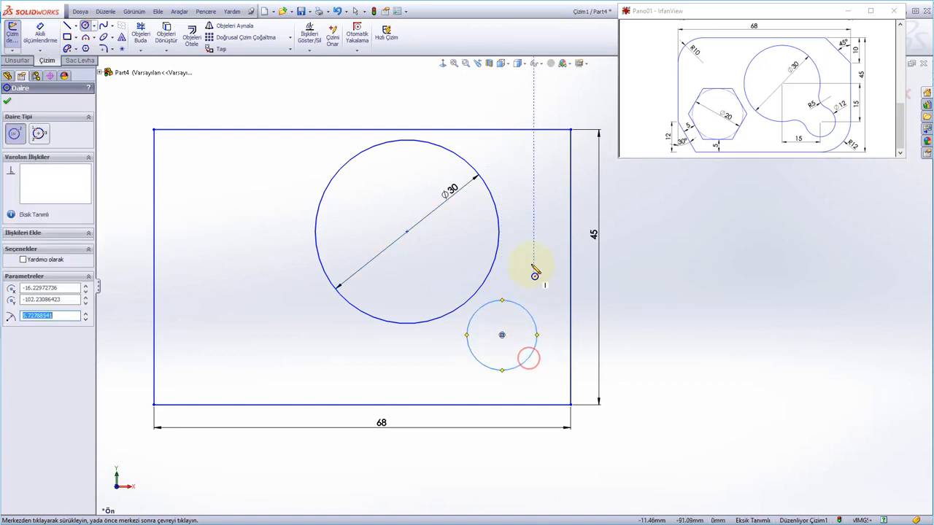
pyautogui.rightClick(532, 249)
pyautogui.click(596, 253)
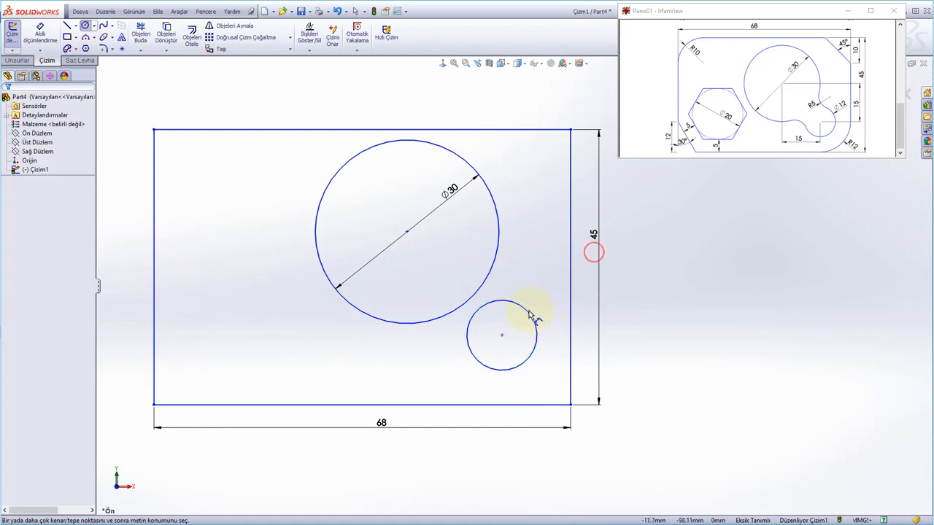
pyautogui.click(527, 310)
pyautogui.click(526, 327)
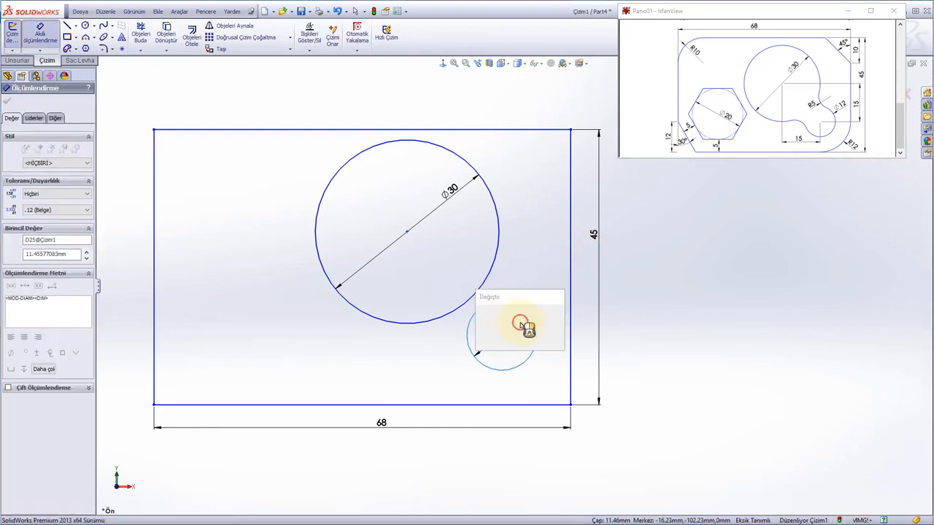
pyautogui.press('Return')
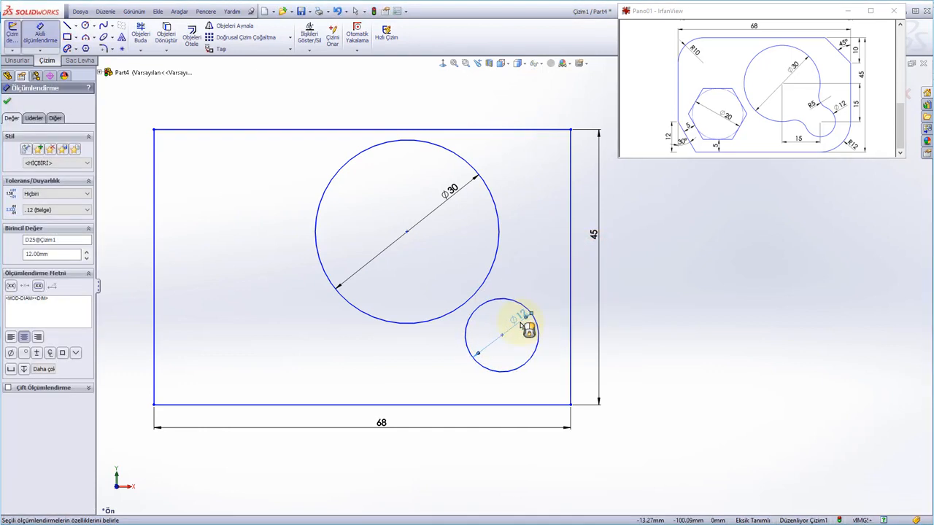
# Dimension the vertical distance between the centres of the 30 mm and 12 mm circles as 15 mm.
pyautogui.click(502, 336)
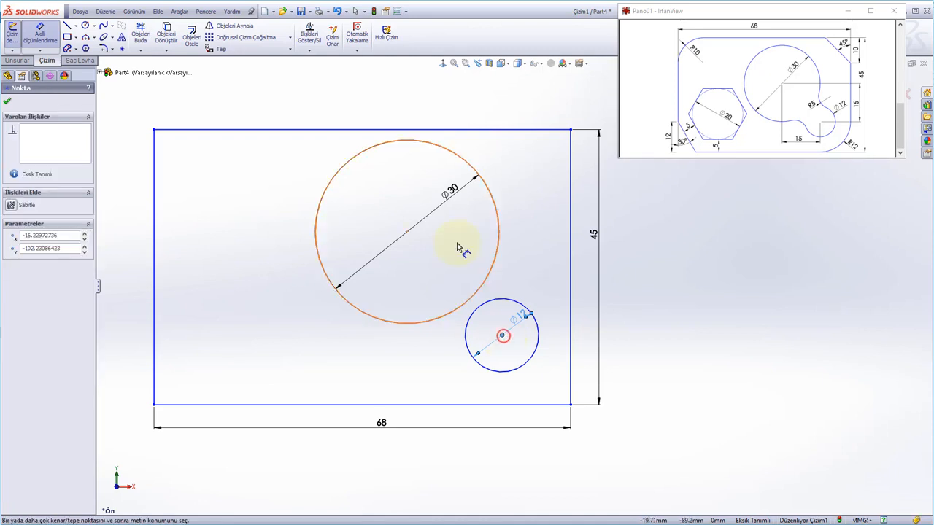
pyautogui.click(406, 232)
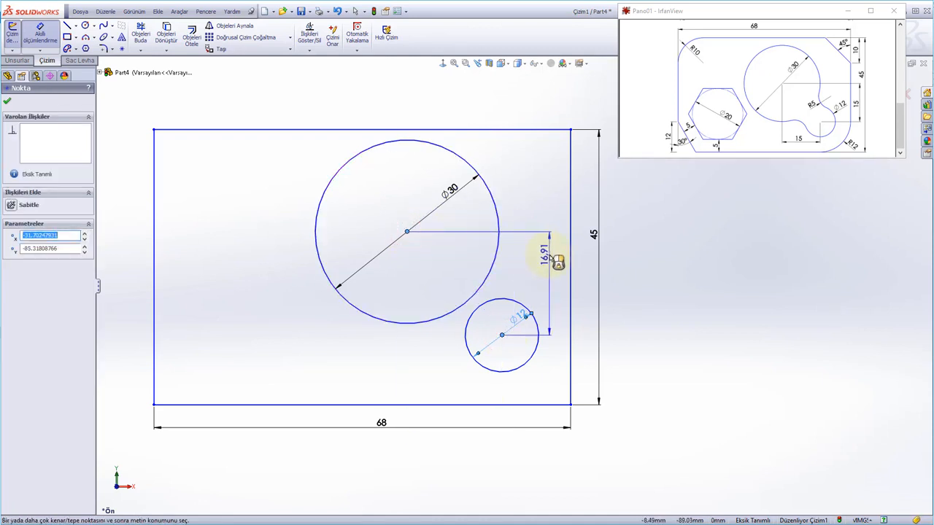
pyautogui.click(549, 255)
pyautogui.write('15')
pyautogui.press('Return')
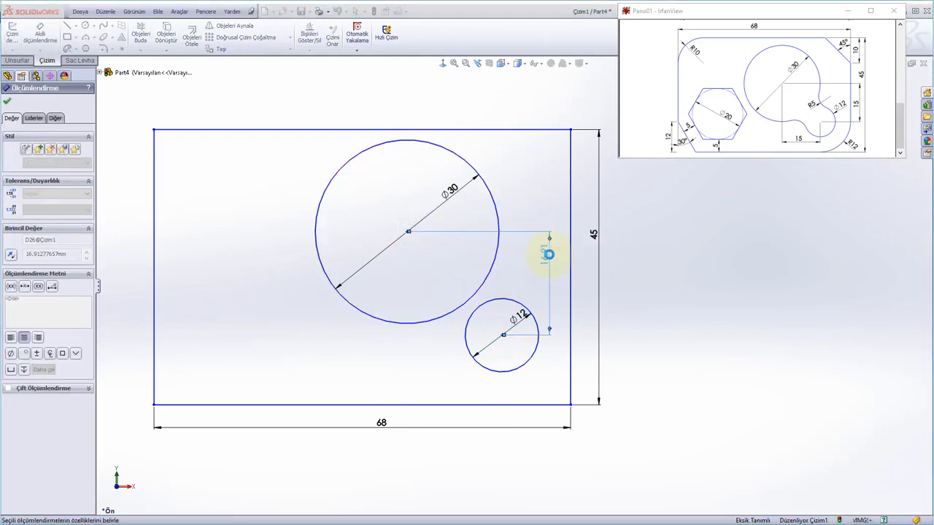
# Dimension the horizontal distance between the centres of the 30 mm and 12 mm circles as 15 mm.
pyautogui.click(406, 233)
pyautogui.click(503, 323)
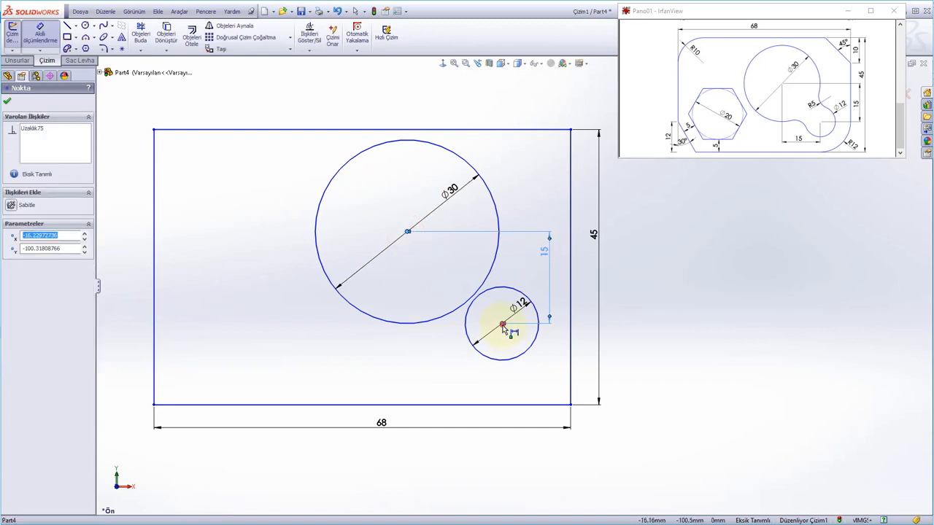
pyautogui.click(454, 375)
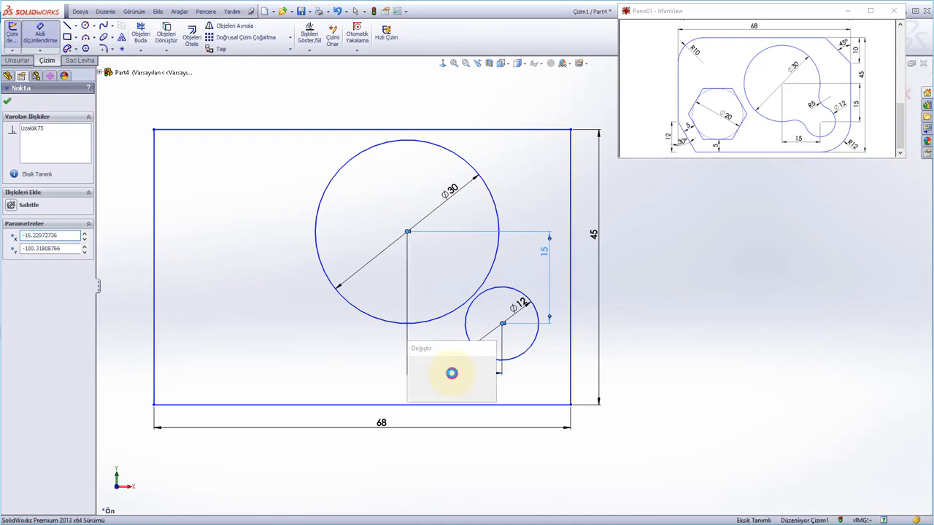
pyautogui.write('15')
pyautogui.press('Return')
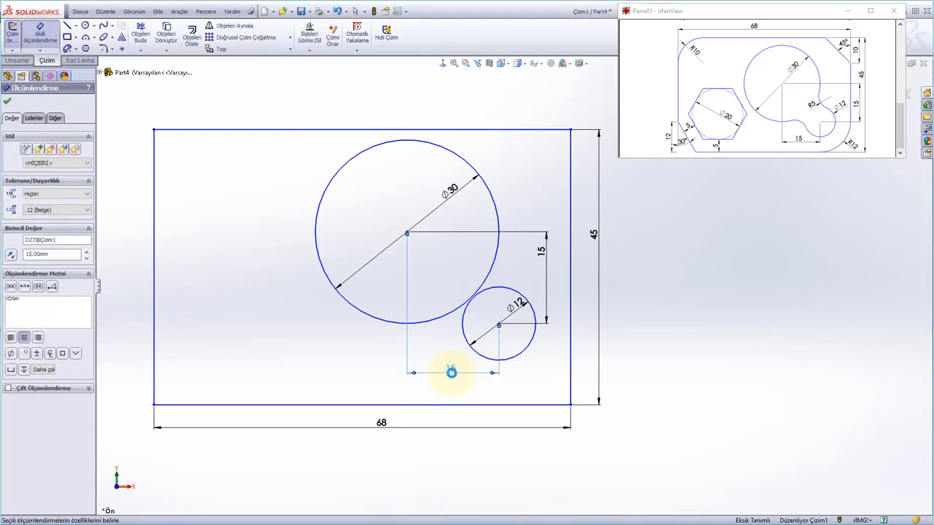
pyautogui.click(533, 192)
# Draw two circles of about 3 mm radius, one above and one below left of the 12 mm circle, beside the 30 mm circle.
pyautogui.rightClick(533, 191)
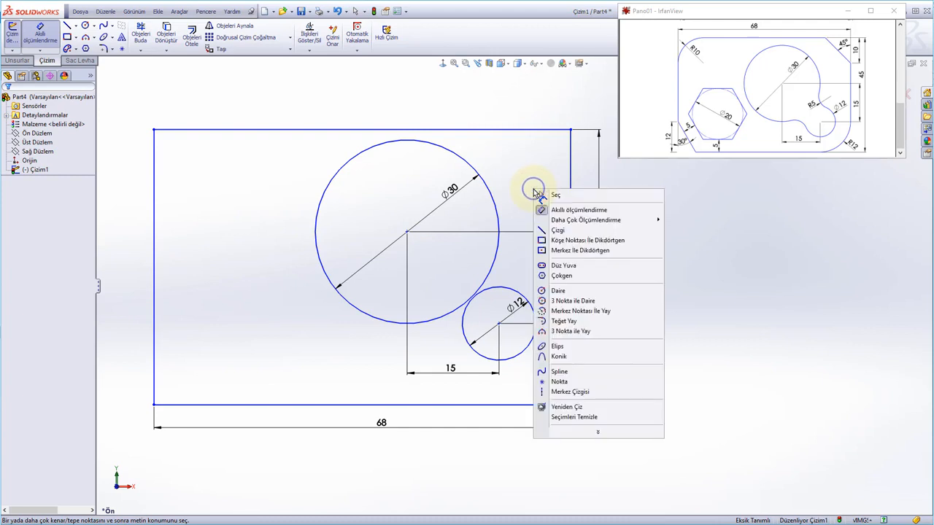
pyautogui.click(556, 290)
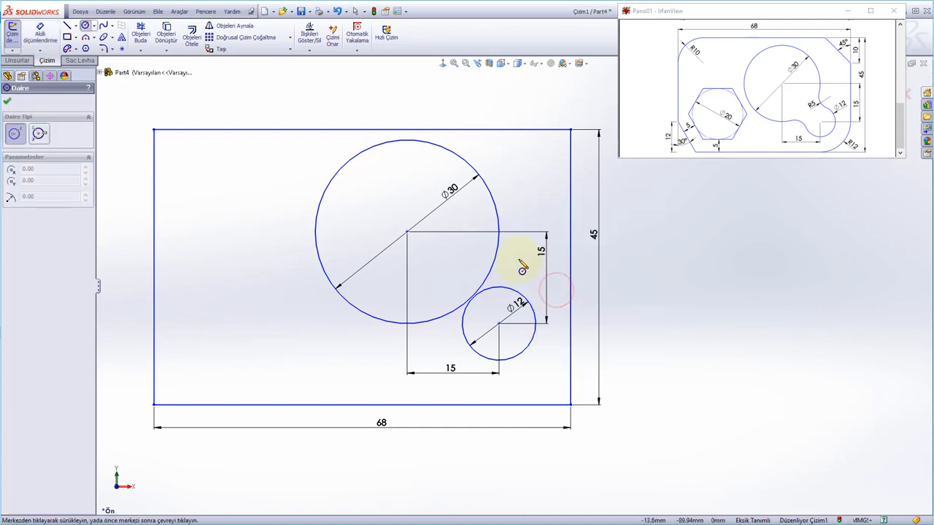
pyautogui.click(519, 257)
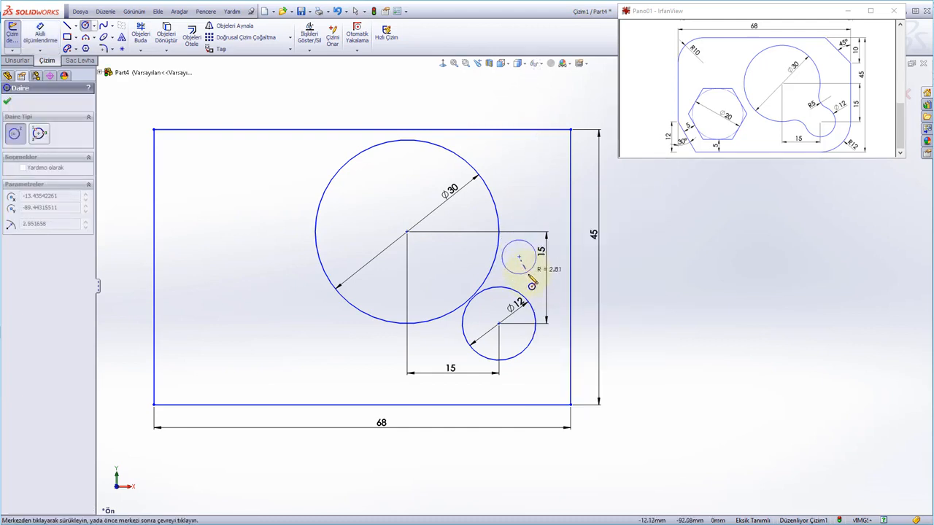
pyautogui.click(528, 276)
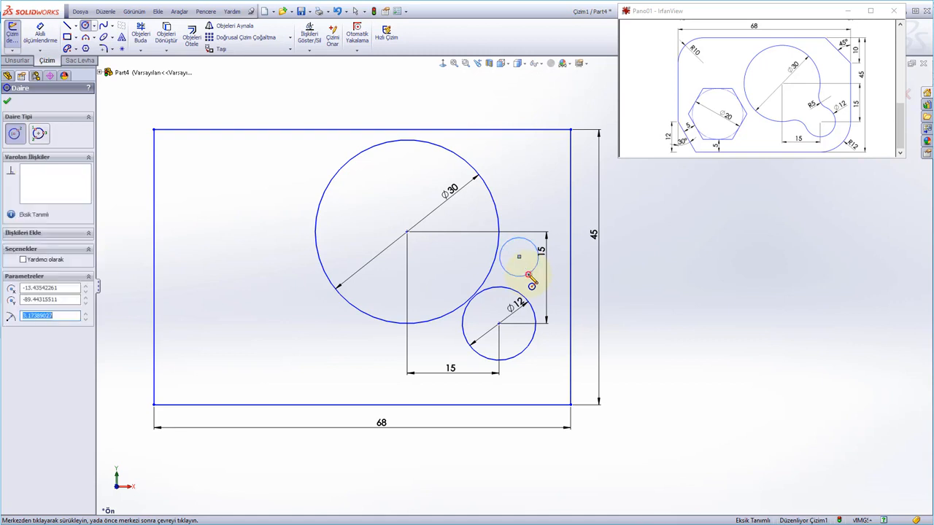
pyautogui.click(424, 348)
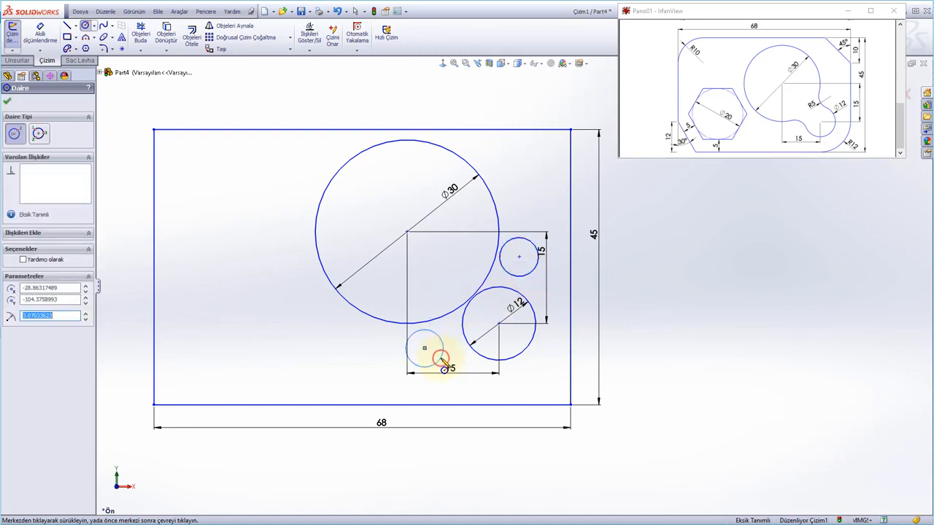
pyautogui.click(445, 368)
# Dimension the diameter of the small circle above the 12 mm circle as 10 mm.
pyautogui.rightClick(530, 170)
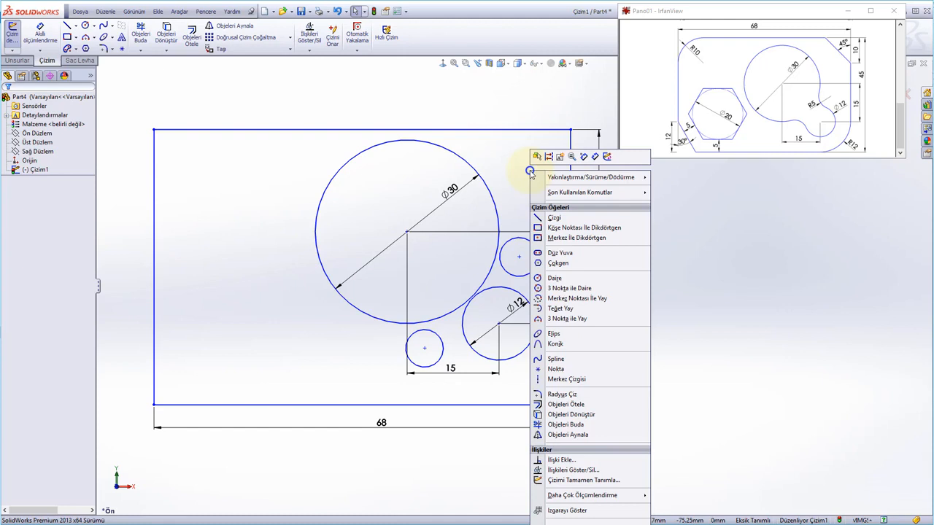
pyautogui.click(589, 156)
pyautogui.click(522, 240)
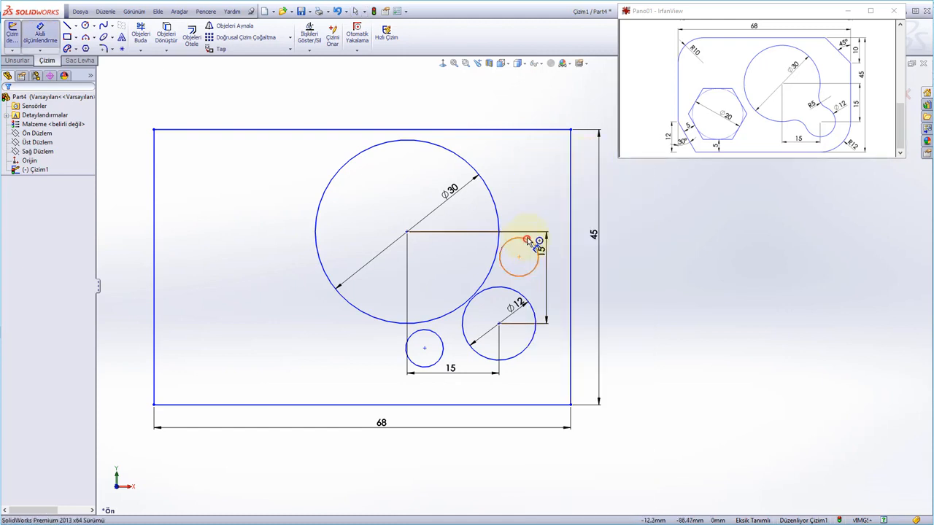
pyautogui.click(548, 212)
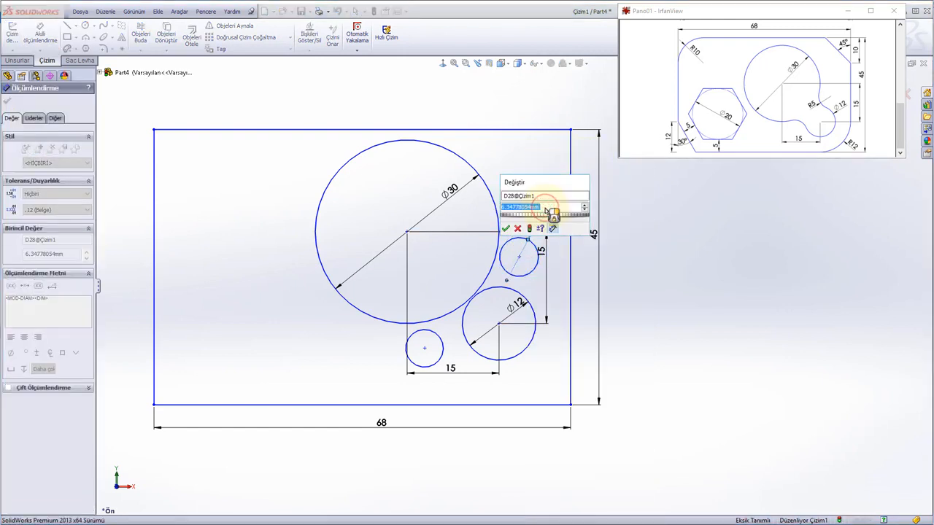
pyautogui.write('10')
pyautogui.press('Return')
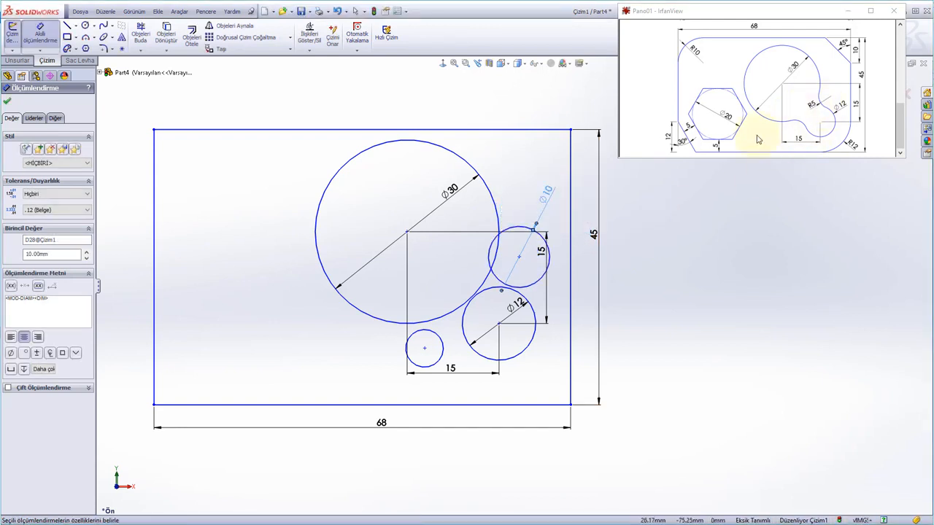
pyautogui.click(451, 319)
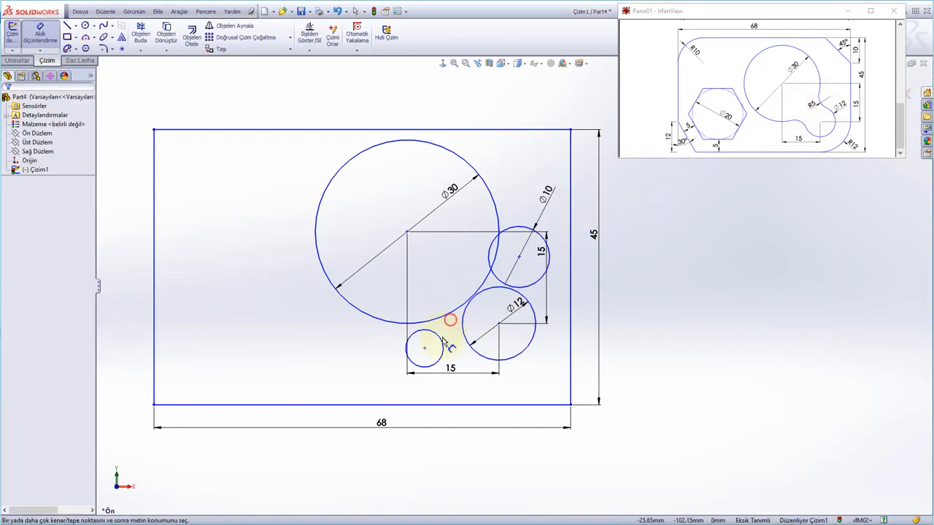
# Add an equal relation between the 10 mm circle and the undimensioned small circle below the 30 mm circle.
pyautogui.click(502, 286)
pyautogui.press('Escape')
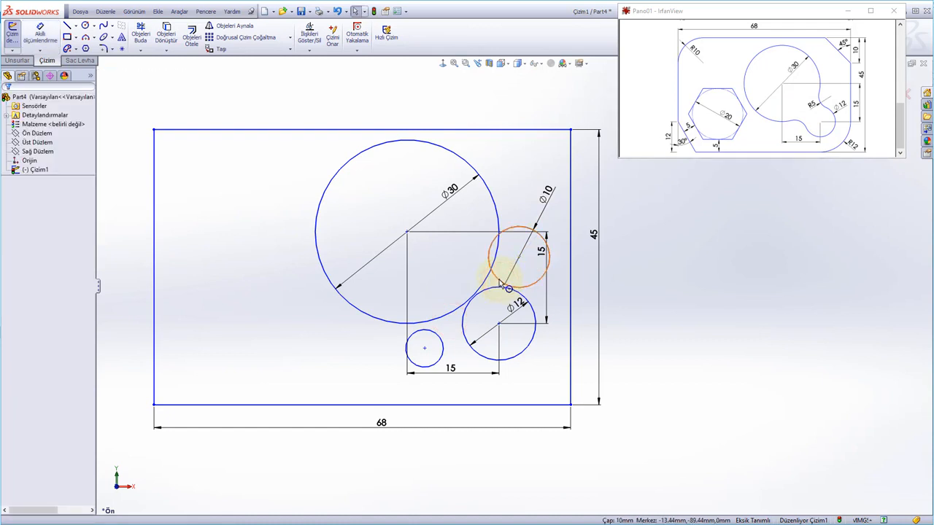
pyautogui.click(501, 285)
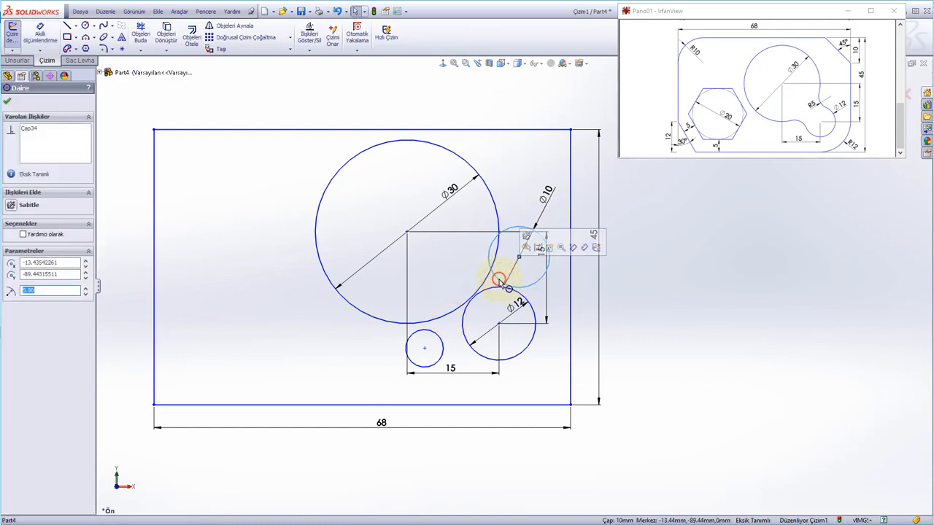
pyautogui.keyDown('ctrl'); pyautogui.click(436, 337); pyautogui.keyUp('ctrl')
pyautogui.click(11, 299)
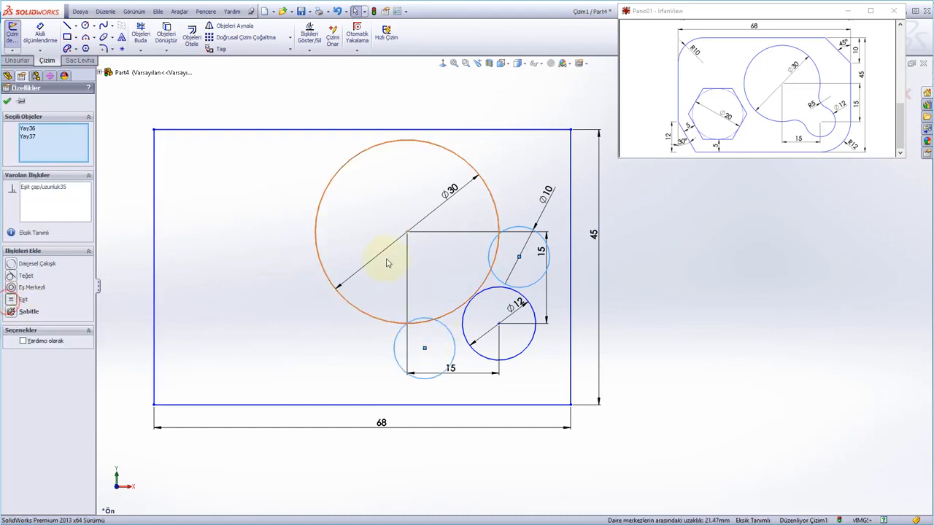
pyautogui.click(448, 271)
# Make the upper 10 mm circle tangent to both the 12 mm circle and the 30 mm circle.
pyautogui.click(533, 285)
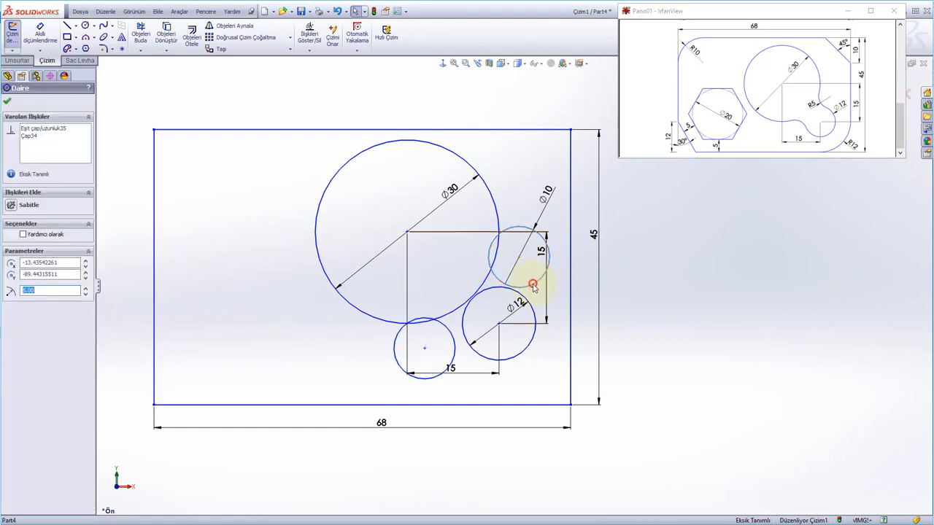
pyautogui.press('Escape')
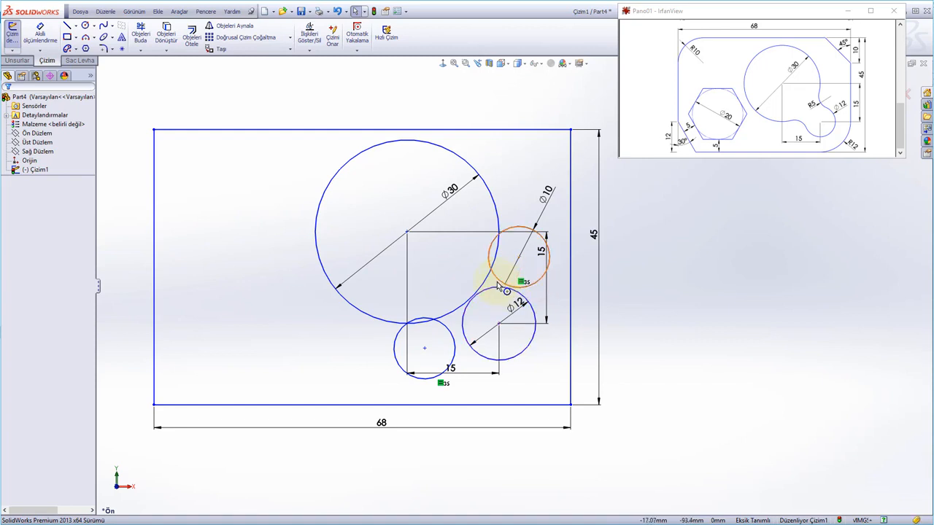
pyautogui.click(500, 283)
pyautogui.keyDown('ctrl'); pyautogui.click(496, 291); pyautogui.keyUp('ctrl')
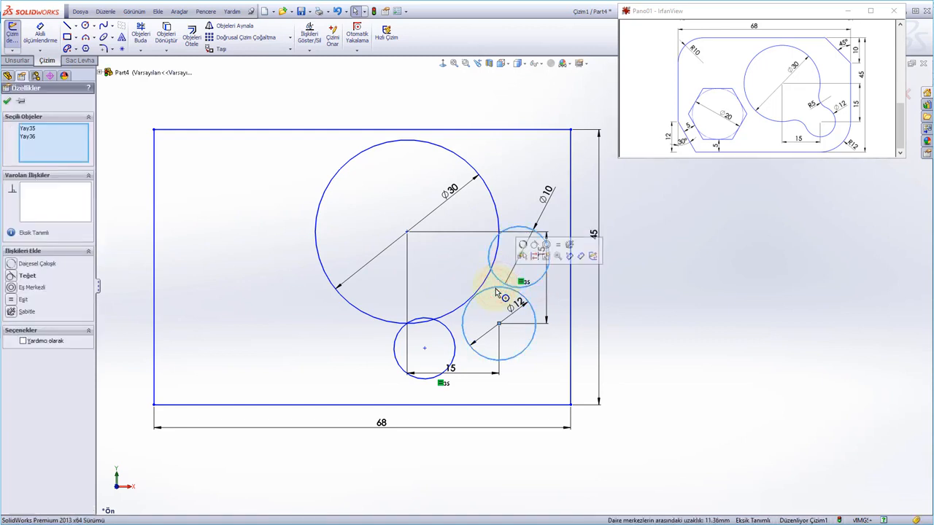
pyautogui.click(534, 246)
pyautogui.click(511, 202)
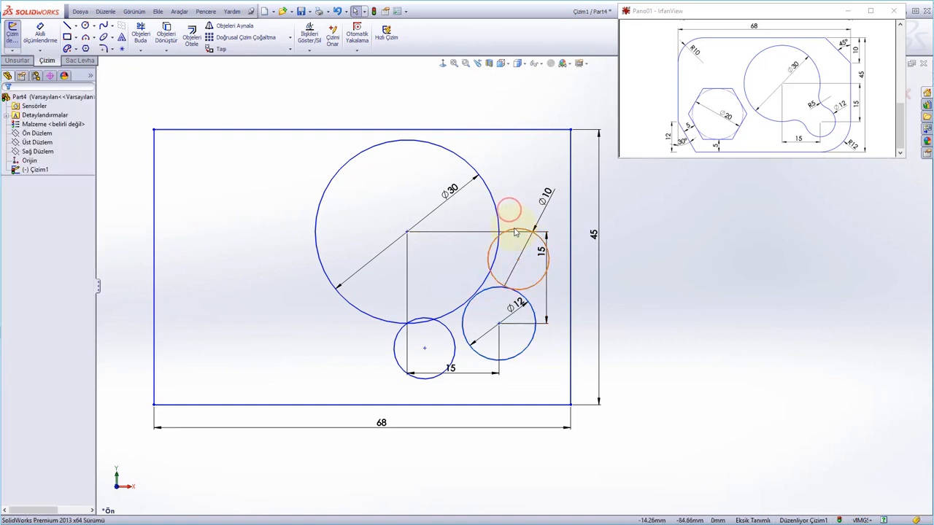
pyautogui.click(514, 228)
pyautogui.keyDown('ctrl'); pyautogui.click(497, 217); pyautogui.keyUp('ctrl')
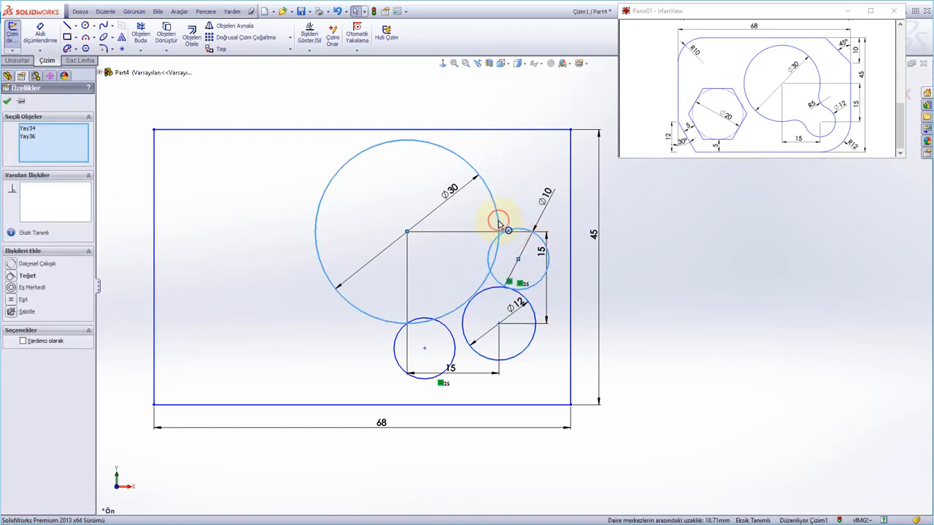
pyautogui.click(537, 178)
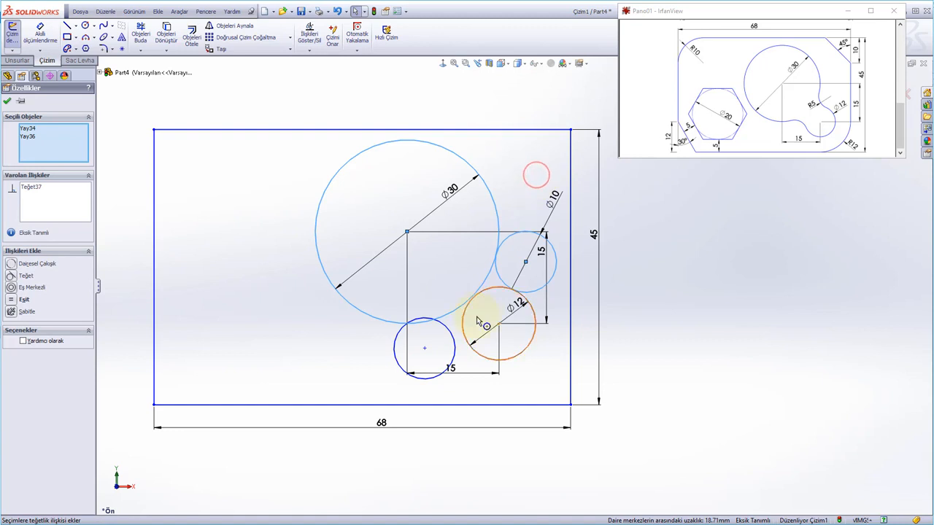
# Make the lower small circle tangent to both the 12 mm circle and the 30 mm circle.
pyautogui.click(455, 332)
pyautogui.click(456, 332)
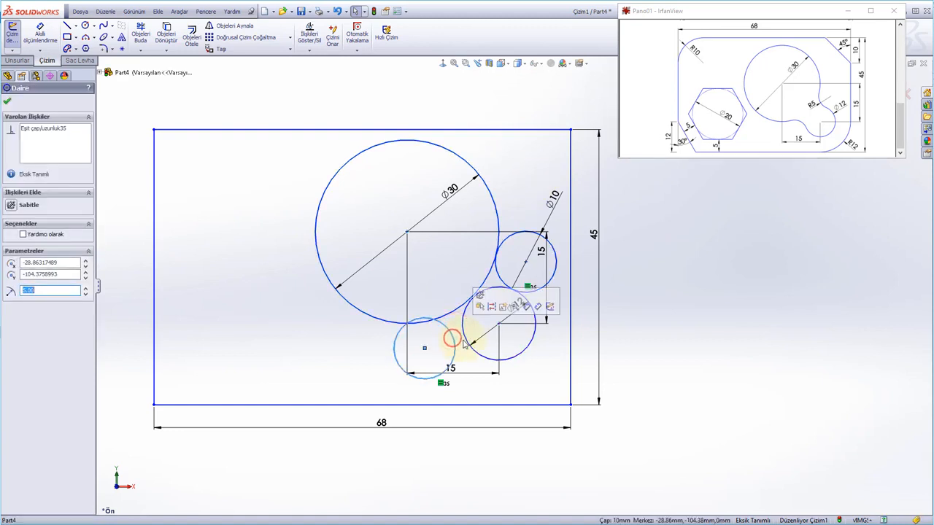
pyautogui.keyDown('ctrl'); pyautogui.click(465, 339); pyautogui.keyUp('ctrl')
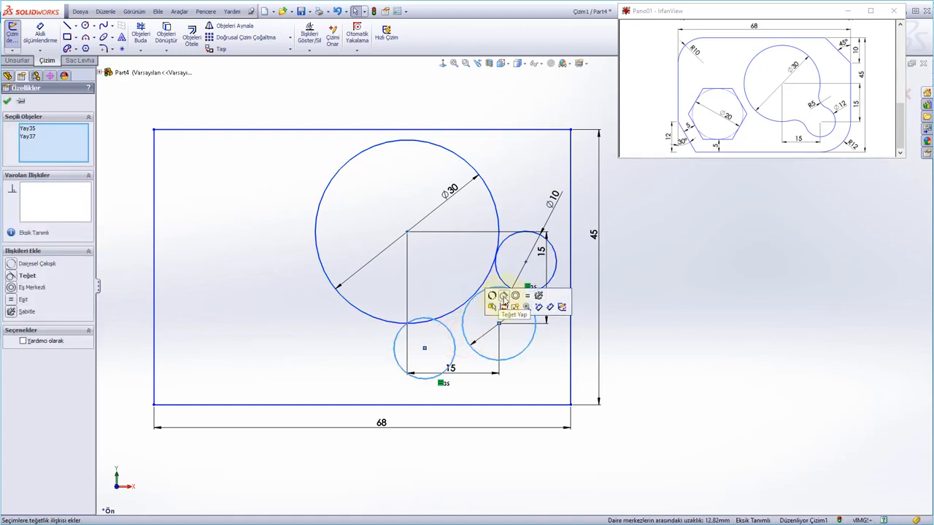
pyautogui.click(503, 298)
pyautogui.click(439, 301)
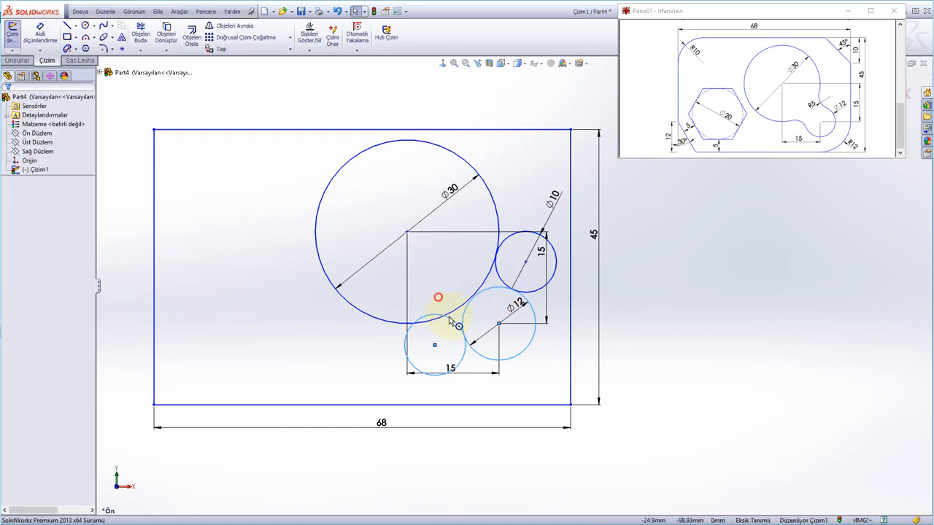
pyautogui.click(447, 313)
pyautogui.keyDown('ctrl'); pyautogui.click(450, 316); pyautogui.keyUp('ctrl')
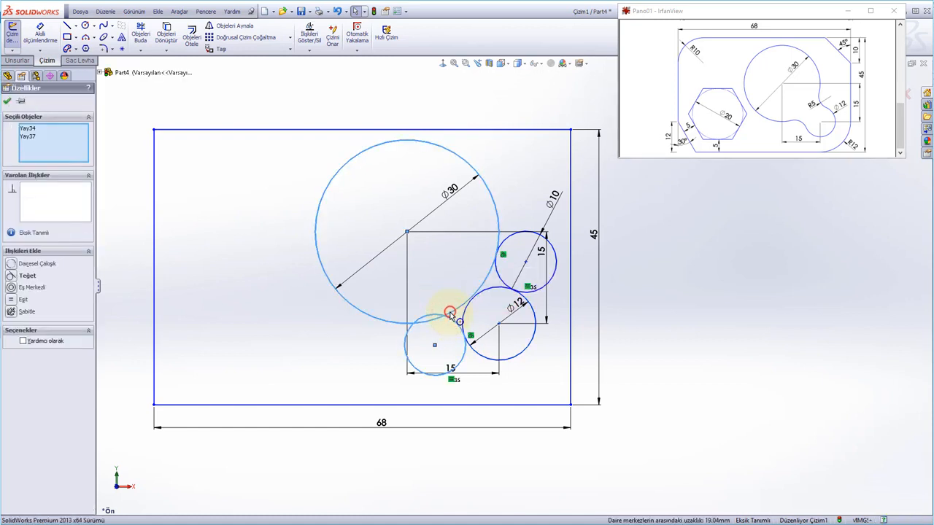
pyautogui.click(486, 271)
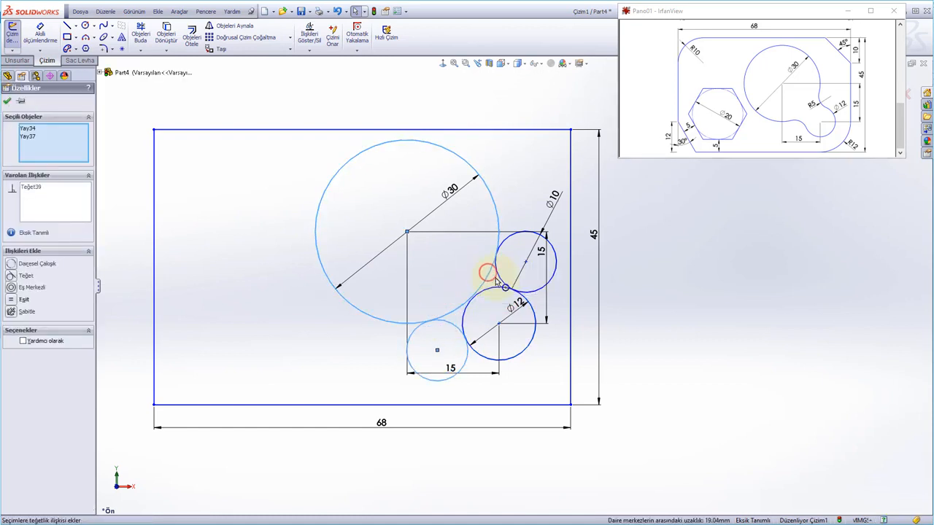
pyautogui.click(542, 356)
# Trim the outer arcs of both small circles and the inner arcs of the 30 mm and 12 mm circles, leaving one closed outline.
pyautogui.rightClick(541, 356)
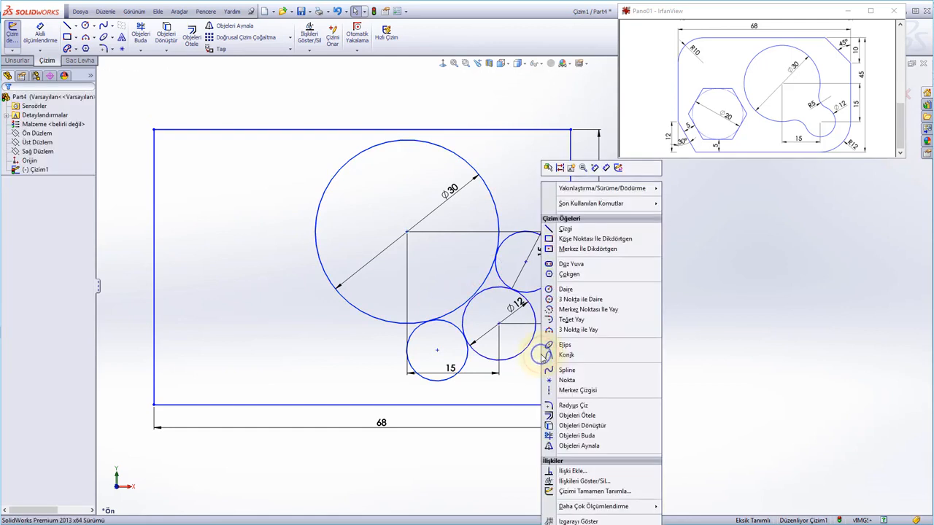
pyautogui.click(608, 435)
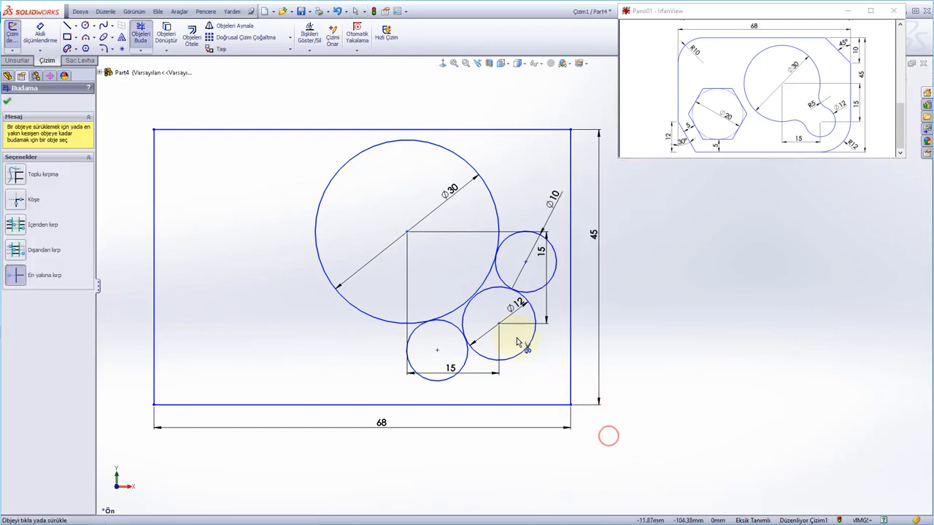
pyautogui.click(507, 236)
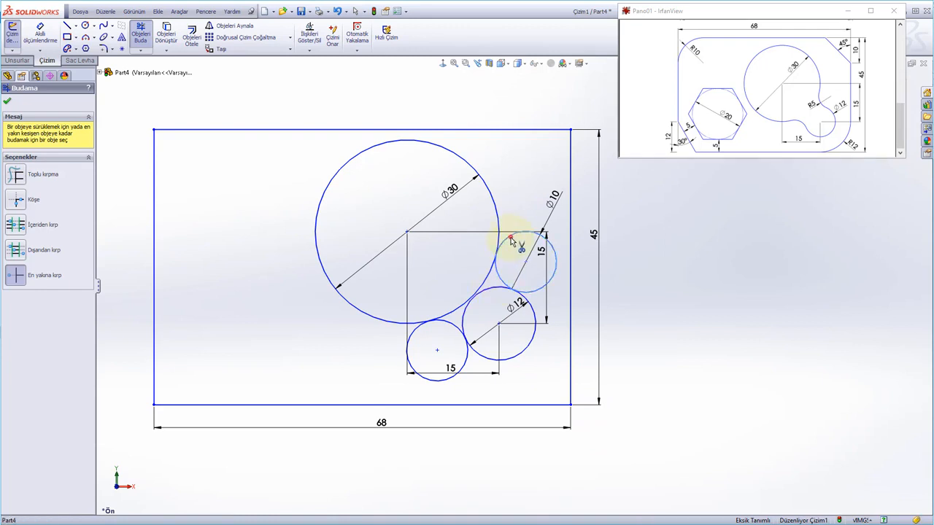
pyautogui.click(413, 339)
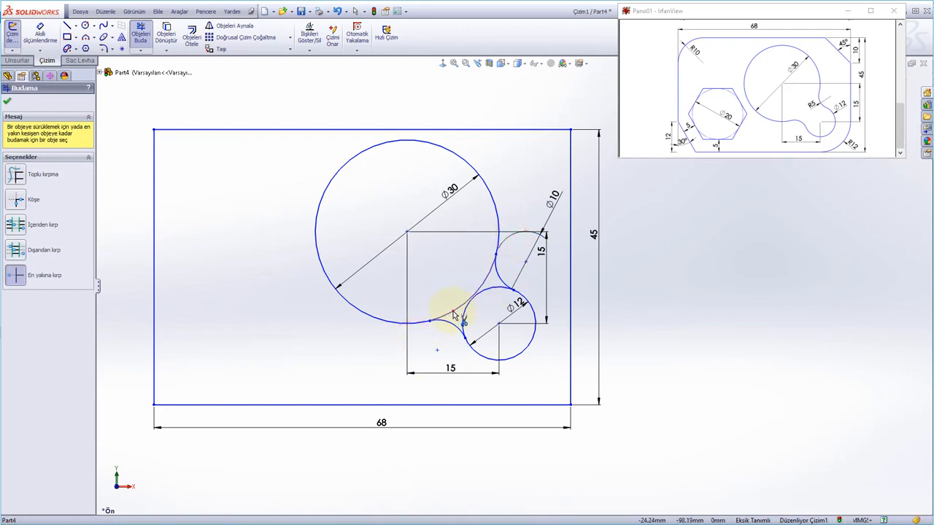
pyautogui.click(458, 273)
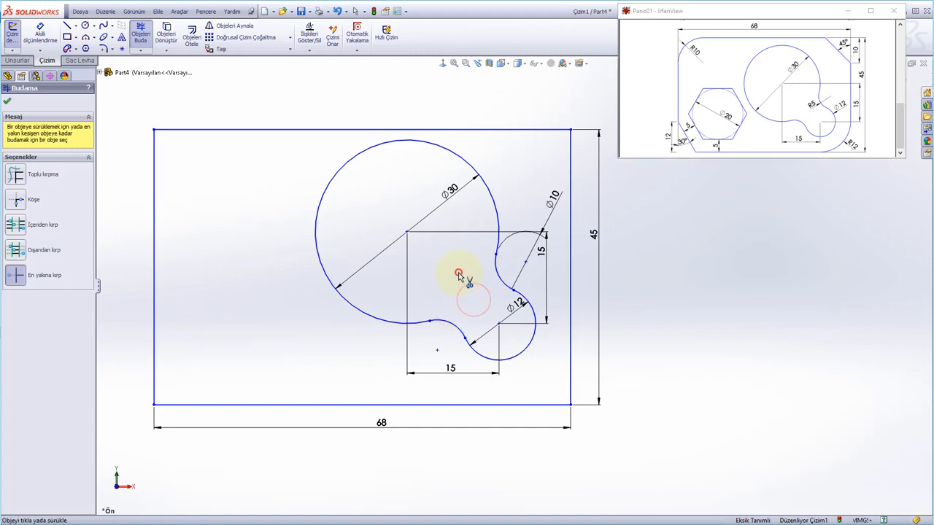
# Delete the 10 mm diameter dimension from the blend arc between the 30 mm and 12 mm circles.
pyautogui.press('Escape')
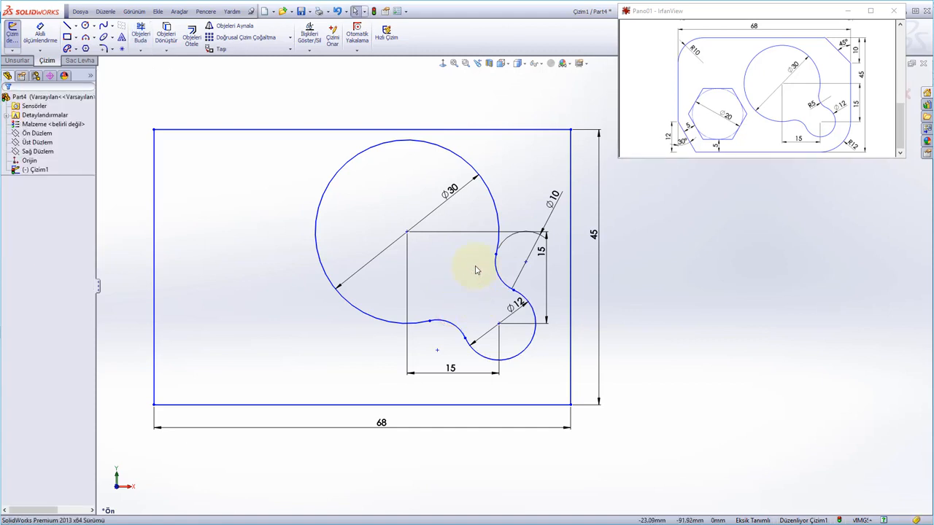
pyautogui.click(554, 204)
pyautogui.press('Delete')
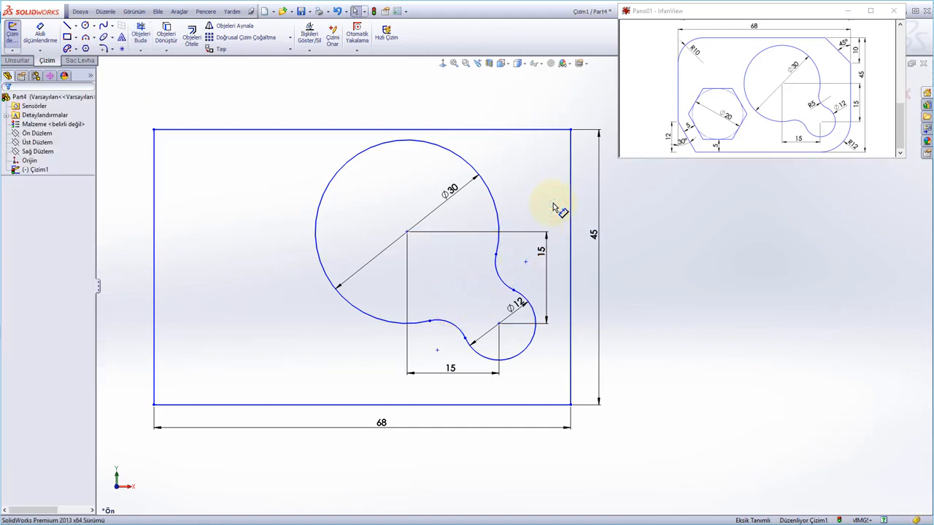
# Add a 5 mm radius dimension to the upper blend arc between the 30 mm and 12 mm circles.
pyautogui.rightClick(641, 217)
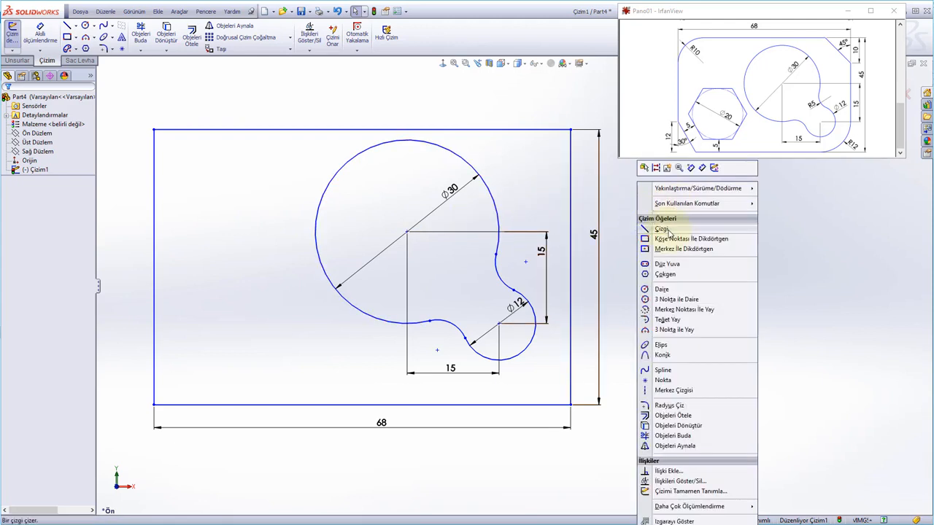
pyautogui.click(702, 168)
pyautogui.click(500, 281)
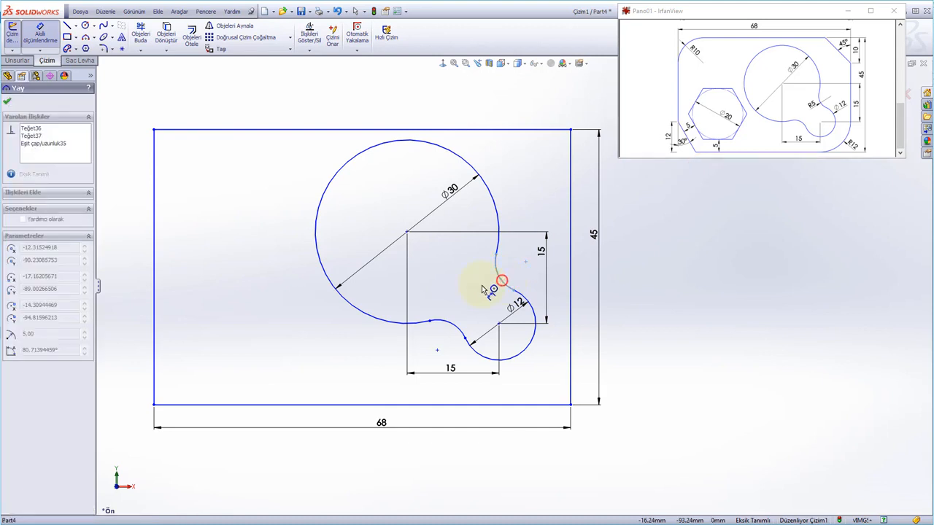
pyautogui.click(480, 290)
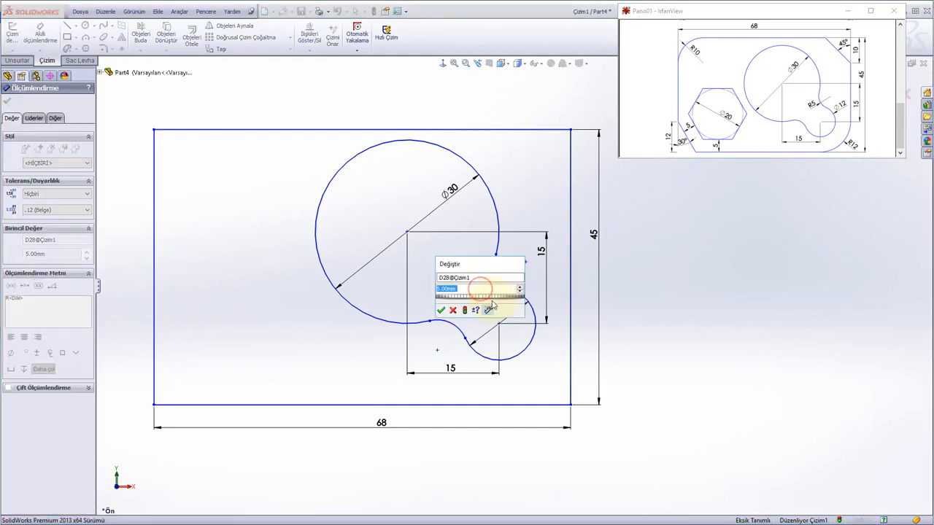
pyautogui.click(440, 310)
pyautogui.press('Escape')
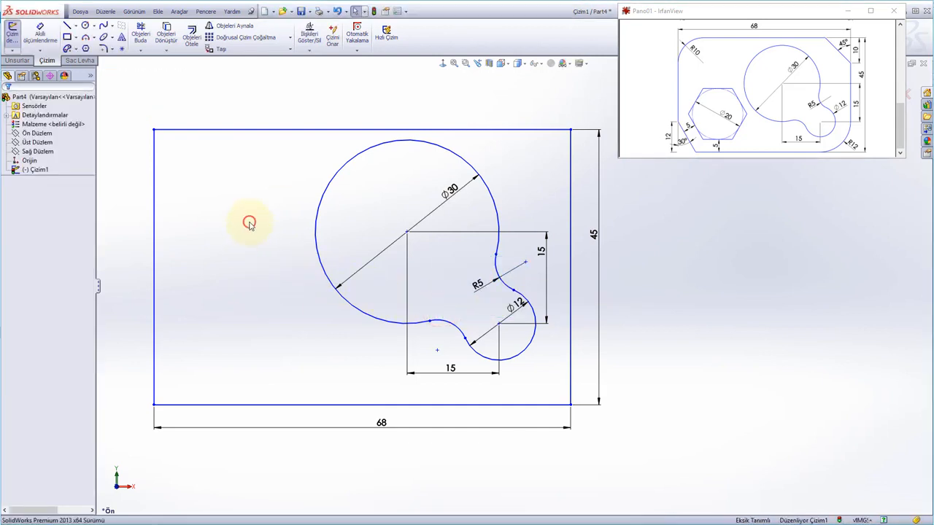
# Round the plate's lower-right corner with a 12 mm sketch fillet.
pyautogui.rightClick(249, 223)
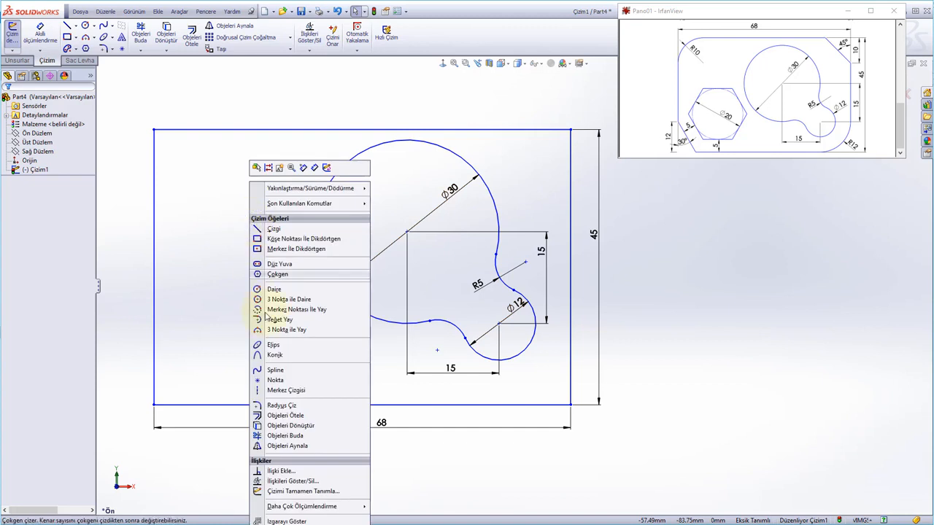
pyautogui.click(281, 406)
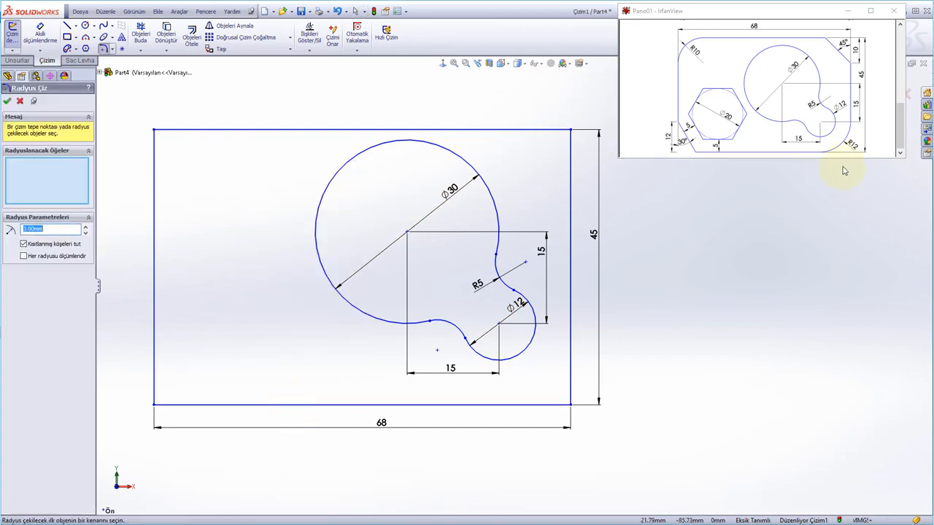
pyautogui.click(572, 406)
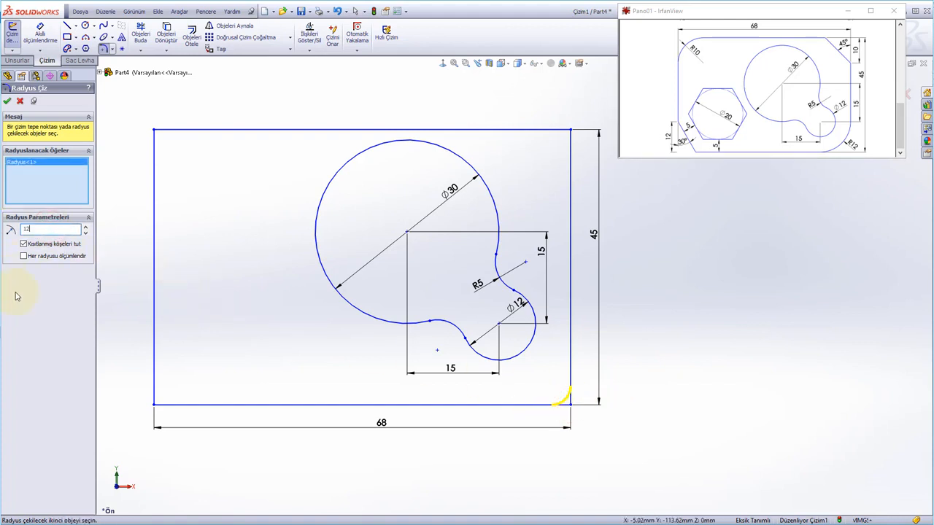
pyautogui.write('12')
pyautogui.press('Return')
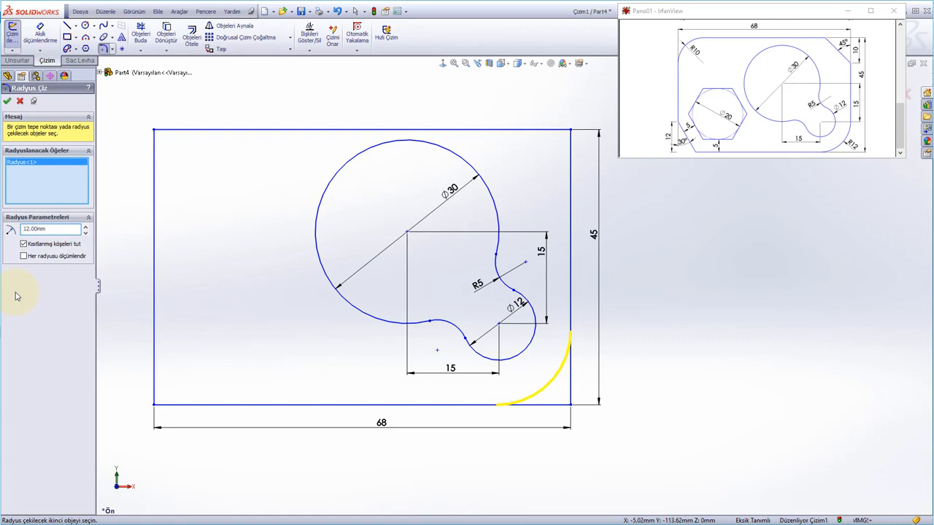
pyautogui.click(6, 101)
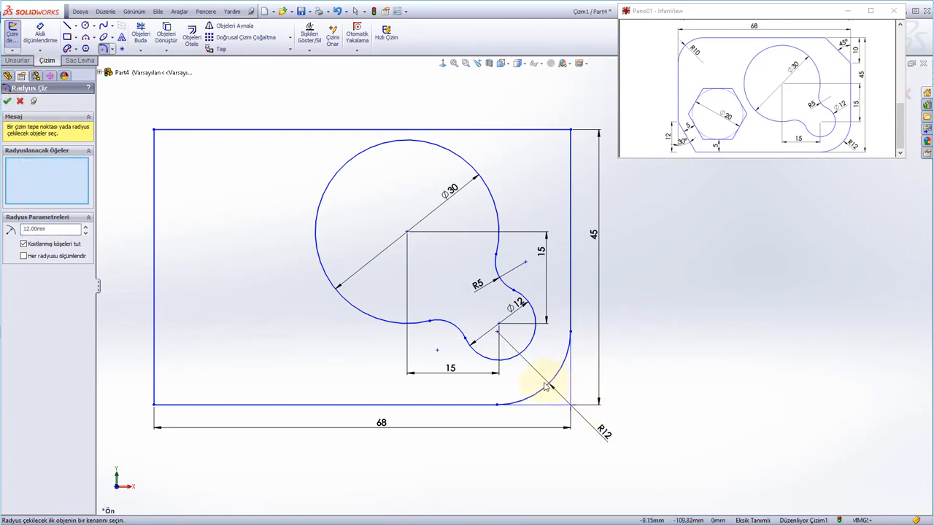
# Merge the centre of the 12 mm corner fillet with the centre of the 12 mm circle.
pyautogui.click(497, 334)
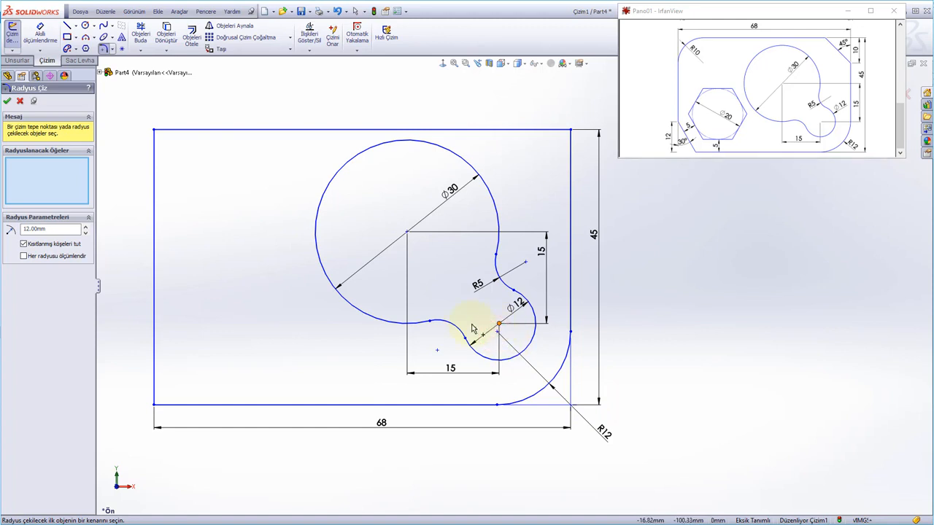
pyautogui.press('Escape')
pyautogui.click(497, 324)
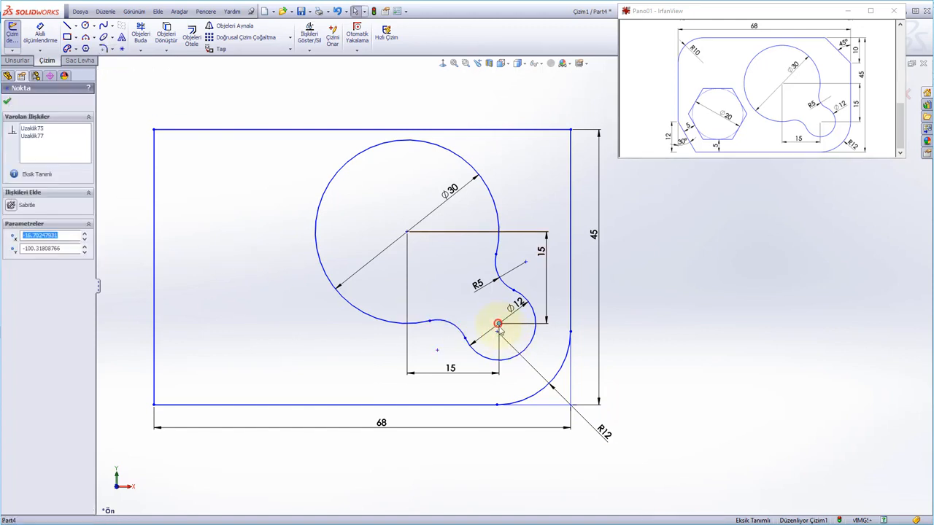
pyautogui.keyDown('ctrl'); pyautogui.click(497, 332); pyautogui.keyUp('ctrl')
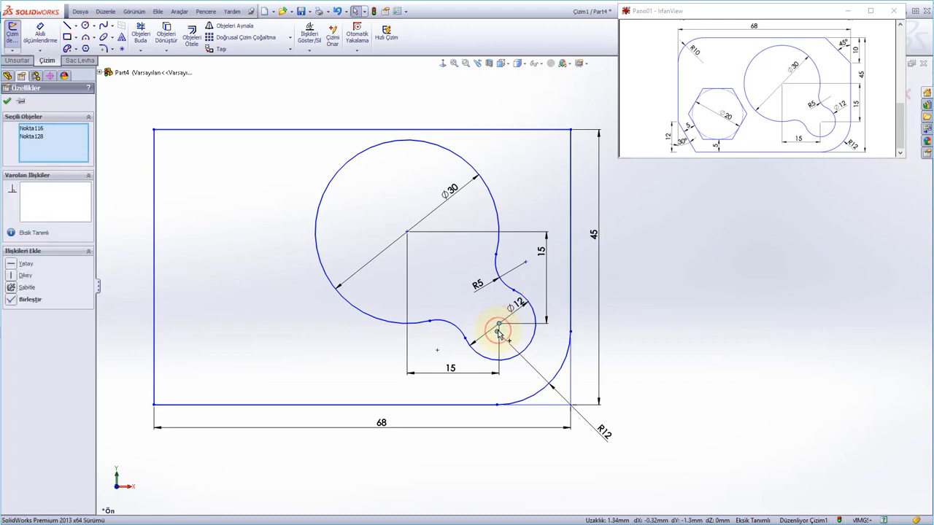
pyautogui.click(11, 301)
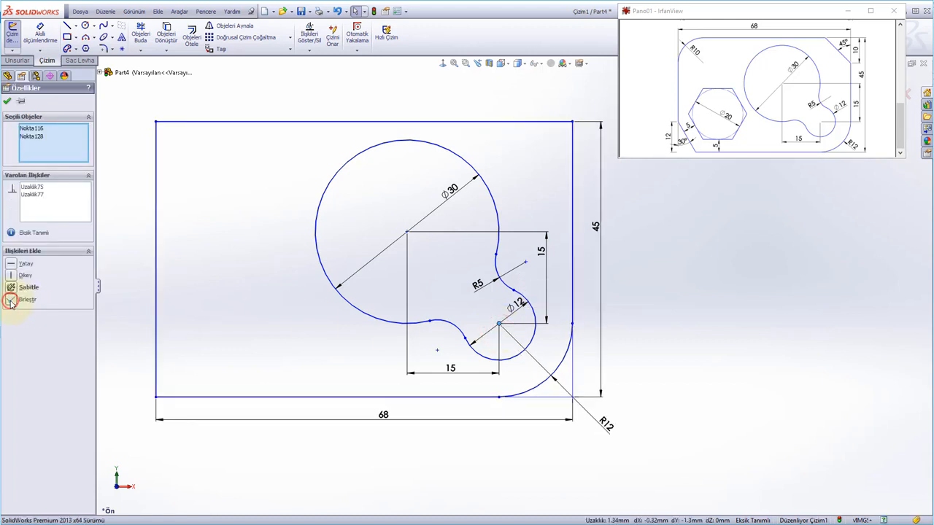
# Round the plate's upper-left corner with a 10 mm sketch fillet.
pyautogui.click(275, 311)
pyautogui.rightClick(275, 311)
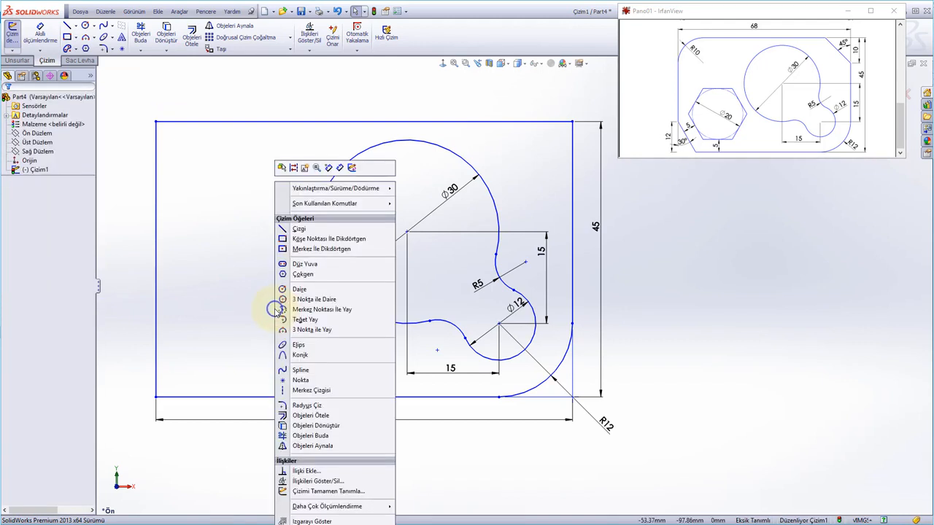
pyautogui.click(314, 405)
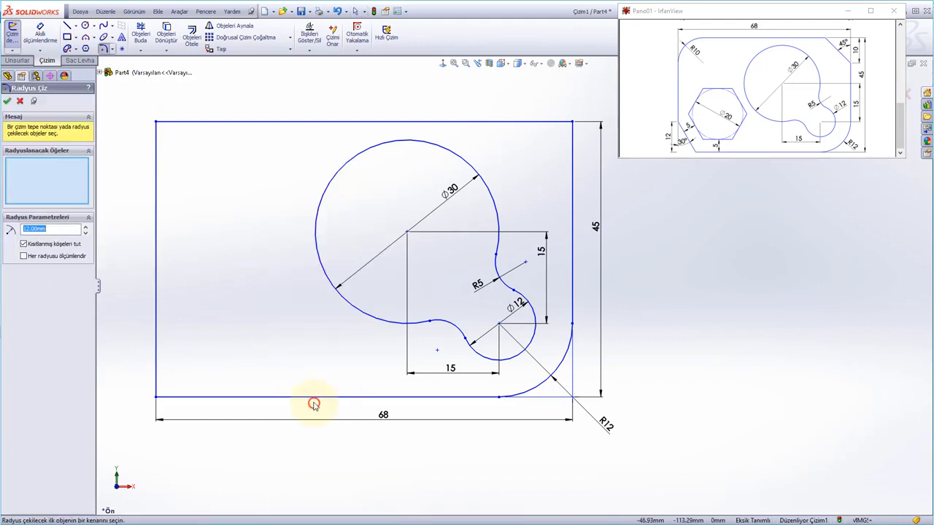
pyautogui.click(156, 122)
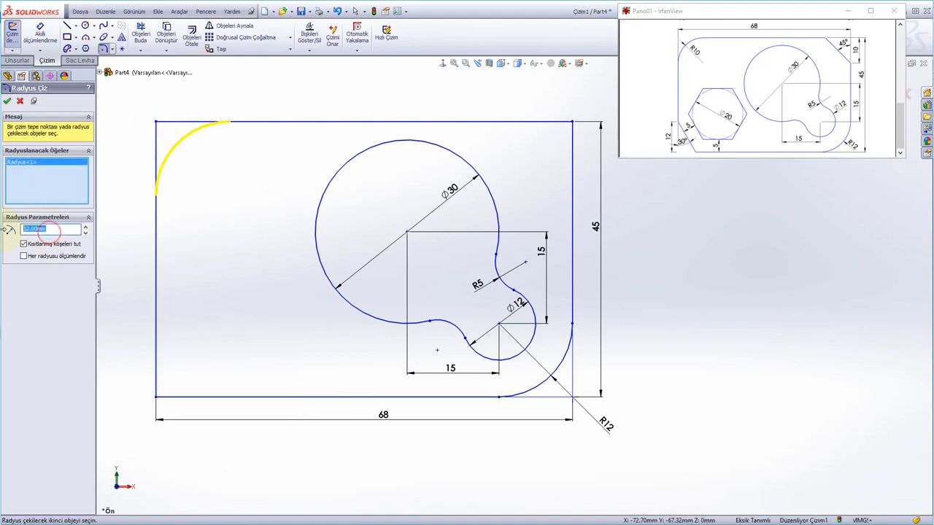
pyautogui.press('Return')
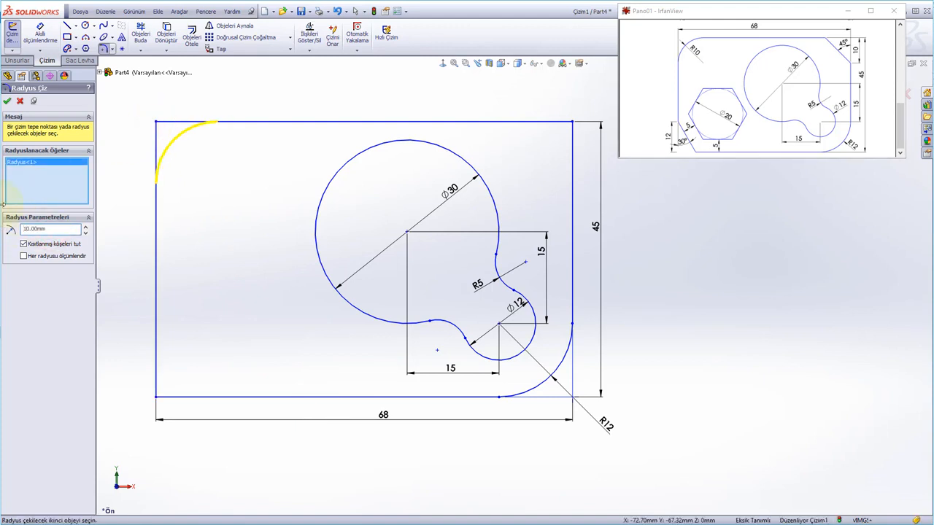
pyautogui.click(7, 103)
pyautogui.click(8, 103)
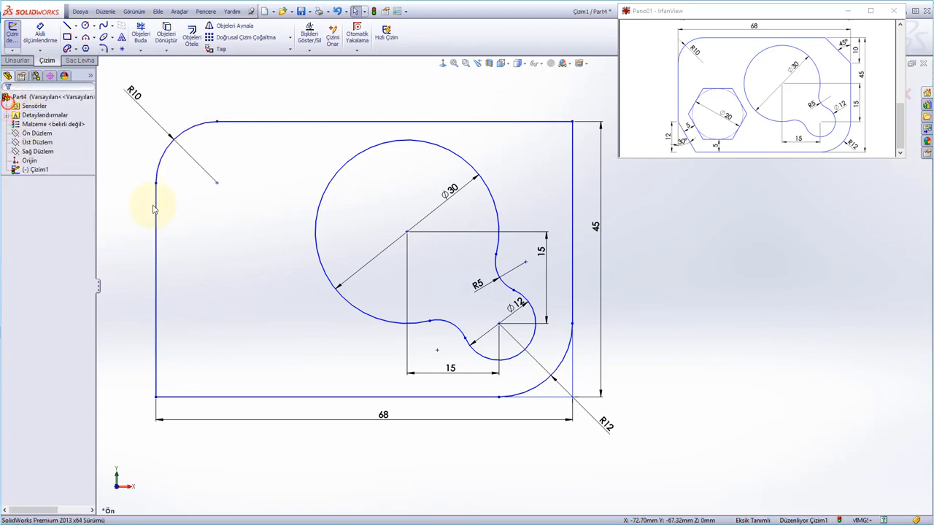
# Sketch a six-sided polygon with an inscribed circle about 9.6 mm in diameter in the plate's lower-left area.
pyautogui.rightClick(124, 269)
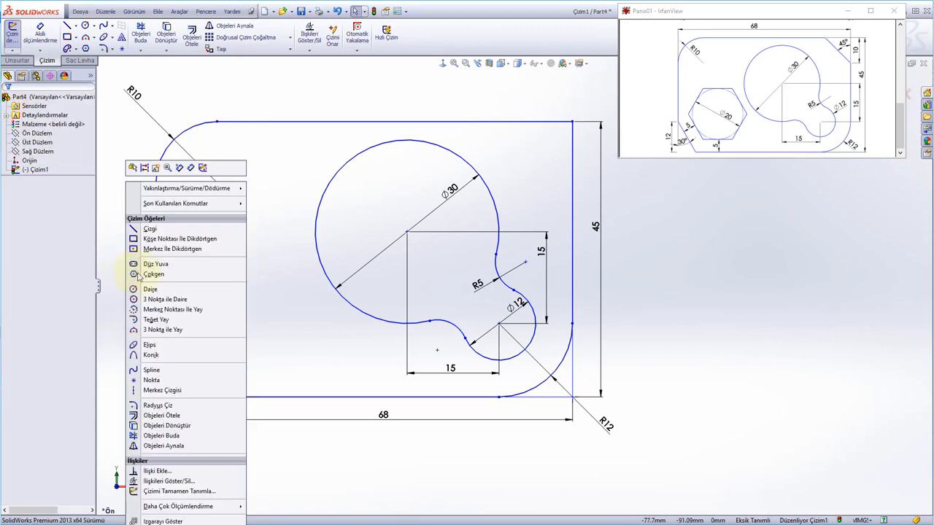
pyautogui.click(163, 275)
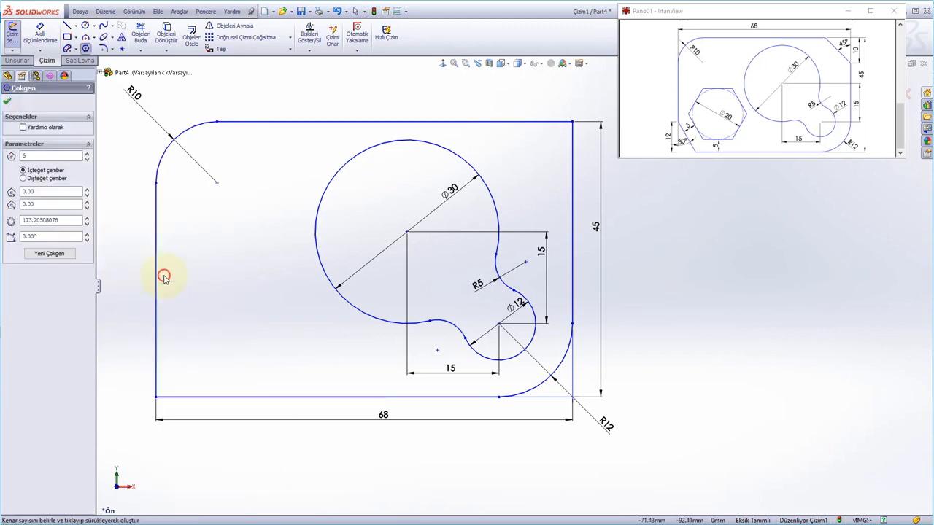
pyautogui.click(226, 320)
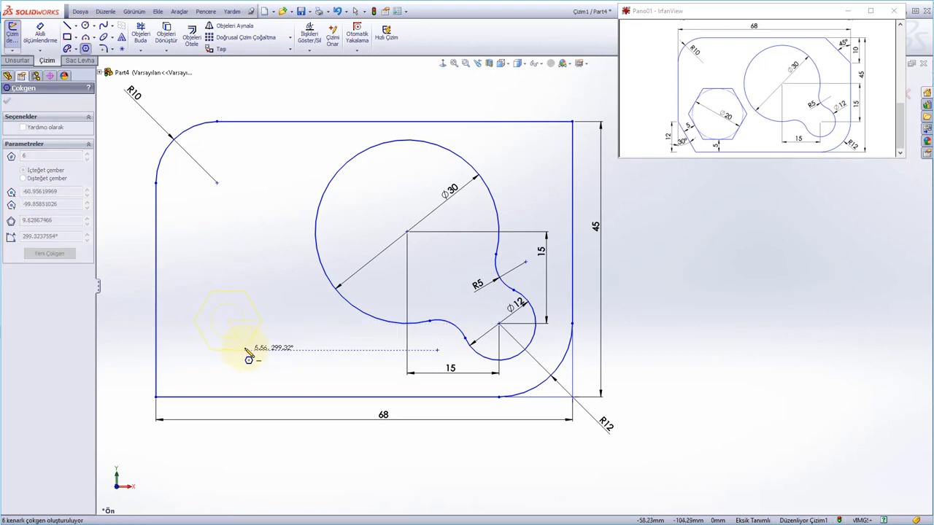
pyautogui.click(247, 349)
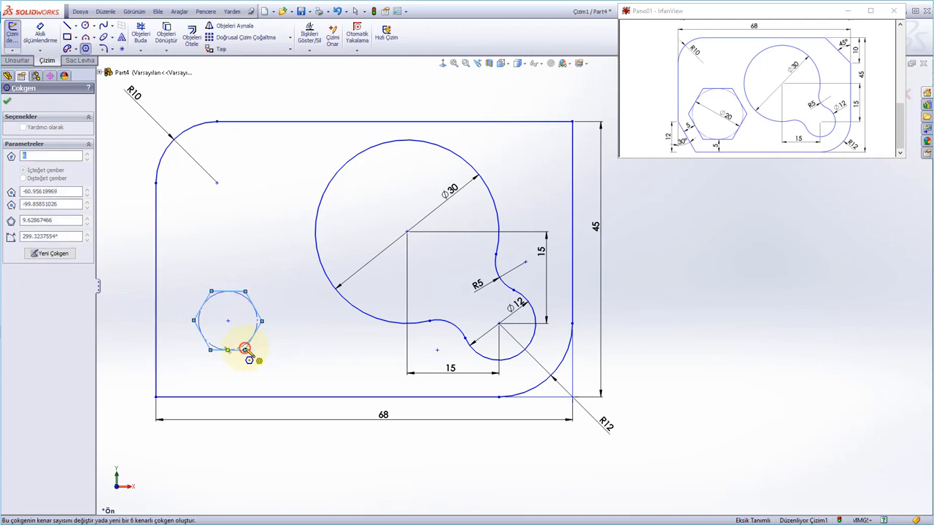
# Dimension the hexagon's inscribed circle at 20 mm diameter and move the hexagon inside the plate's lower-left corner.
pyautogui.rightClick(228, 257)
pyautogui.click(295, 244)
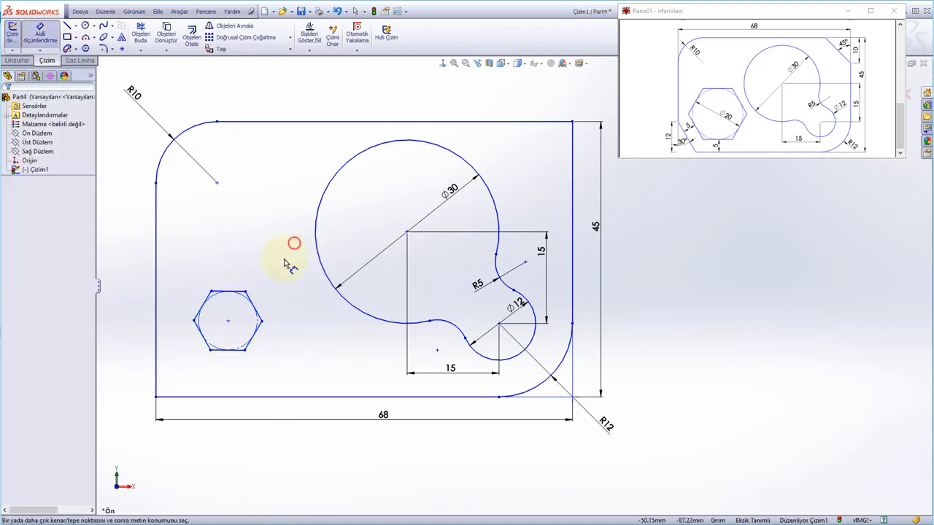
pyautogui.click(214, 301)
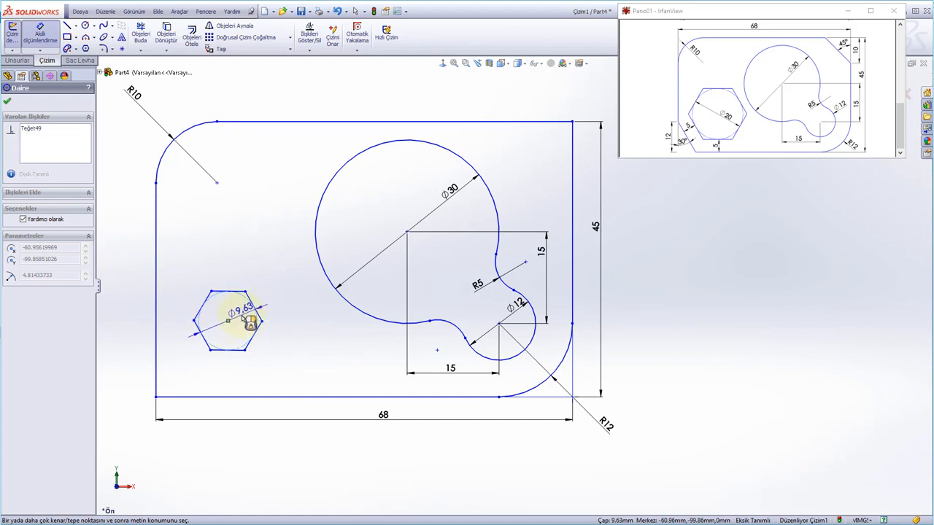
pyautogui.click(245, 318)
pyautogui.write('20')
pyautogui.press('Return')
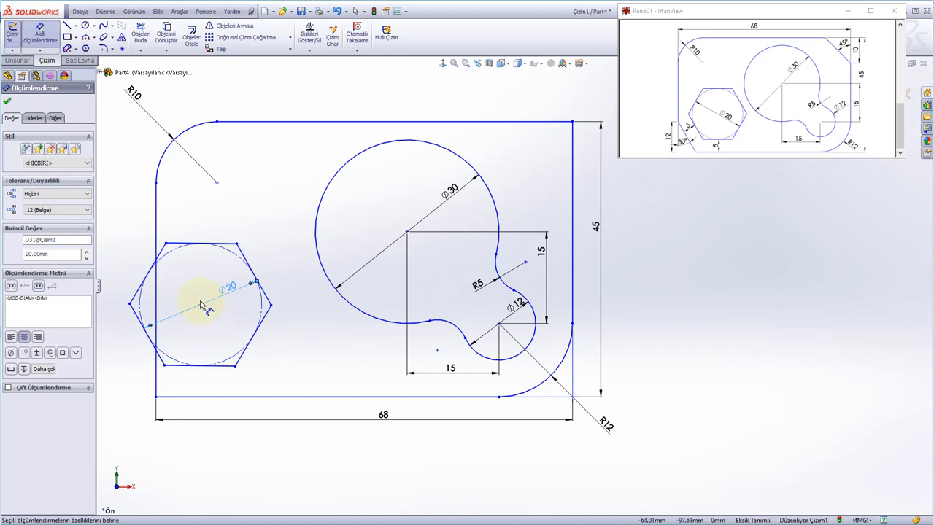
pyautogui.press('Escape')
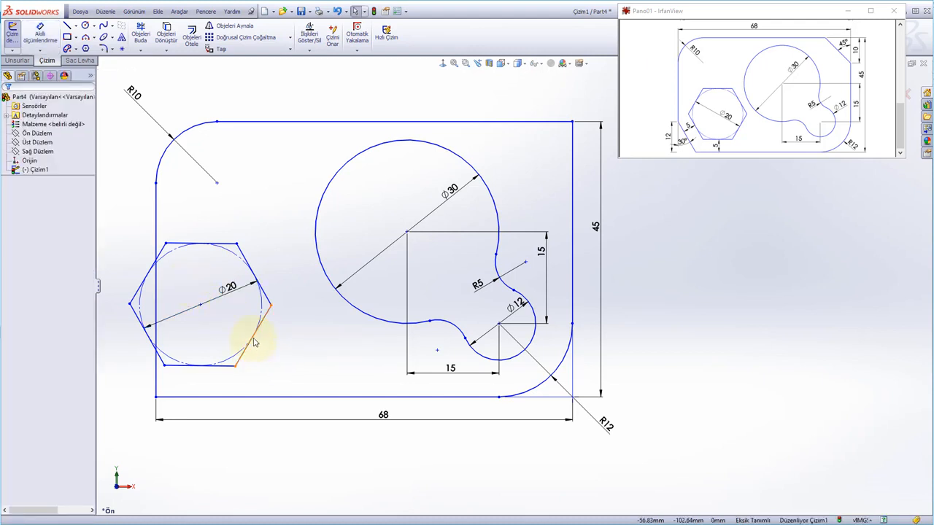
pyautogui.moveTo(254, 343); pyautogui.dragTo(316, 355)
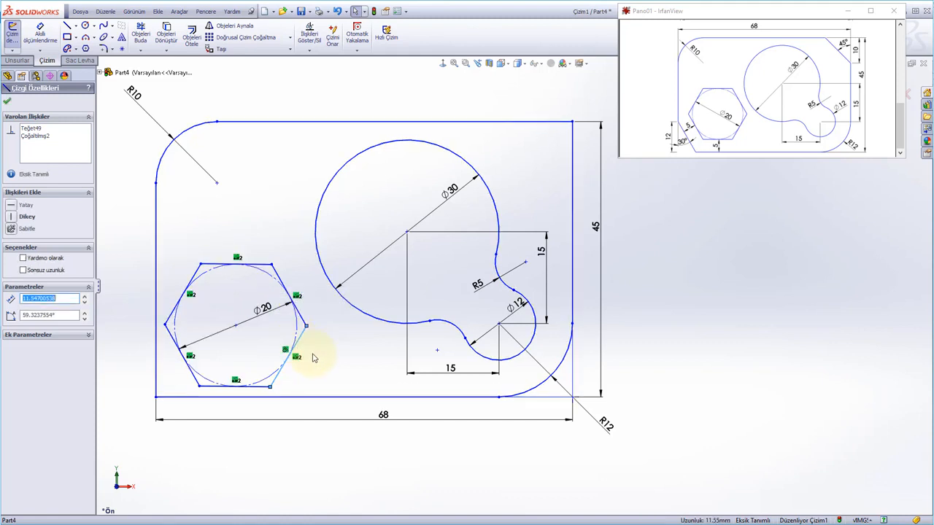
pyautogui.click(305, 374)
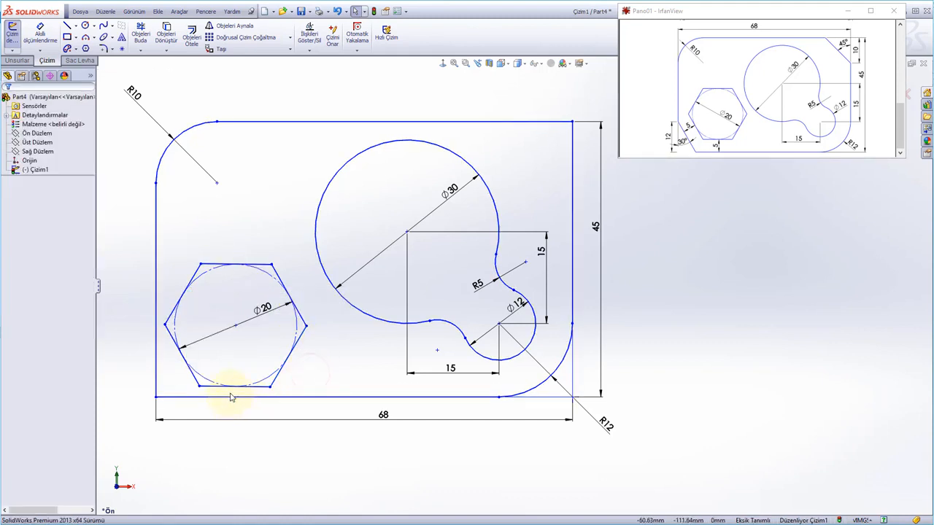
pyautogui.rightClick(327, 363)
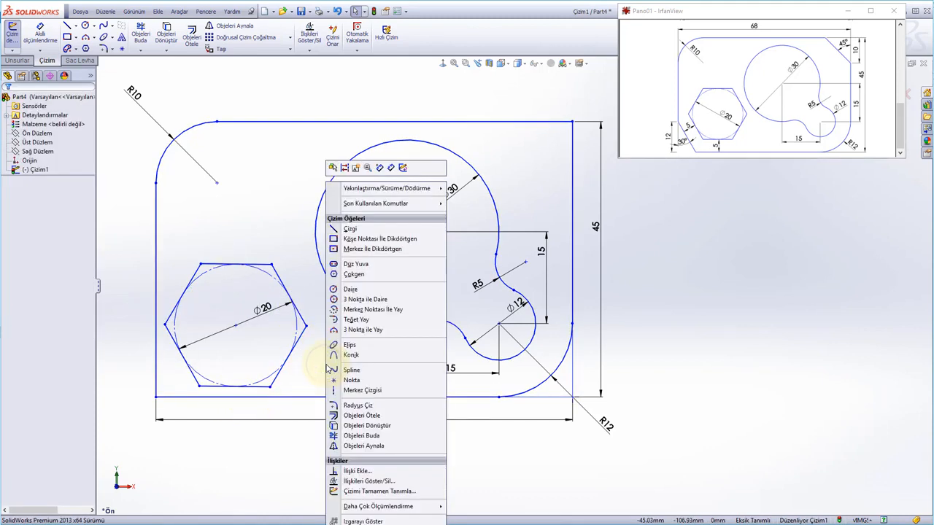
pyautogui.click(392, 168)
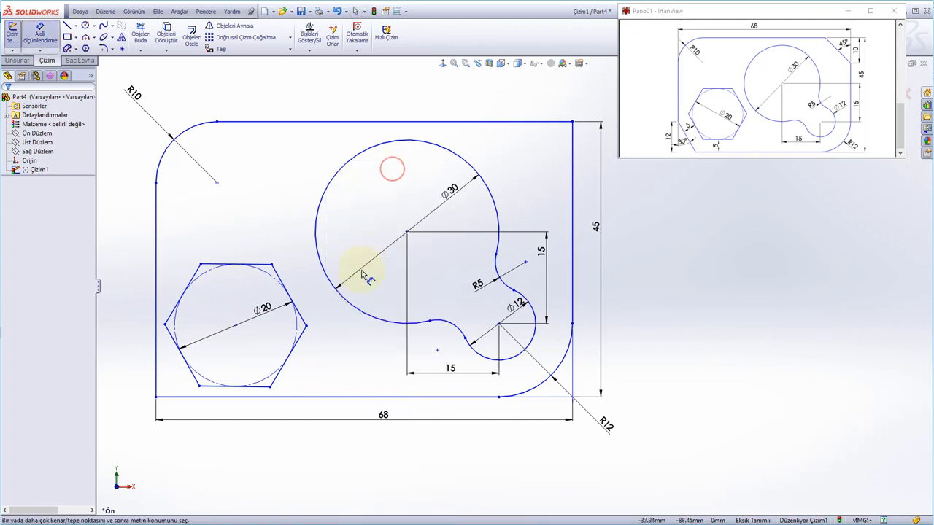
pyautogui.click(258, 387)
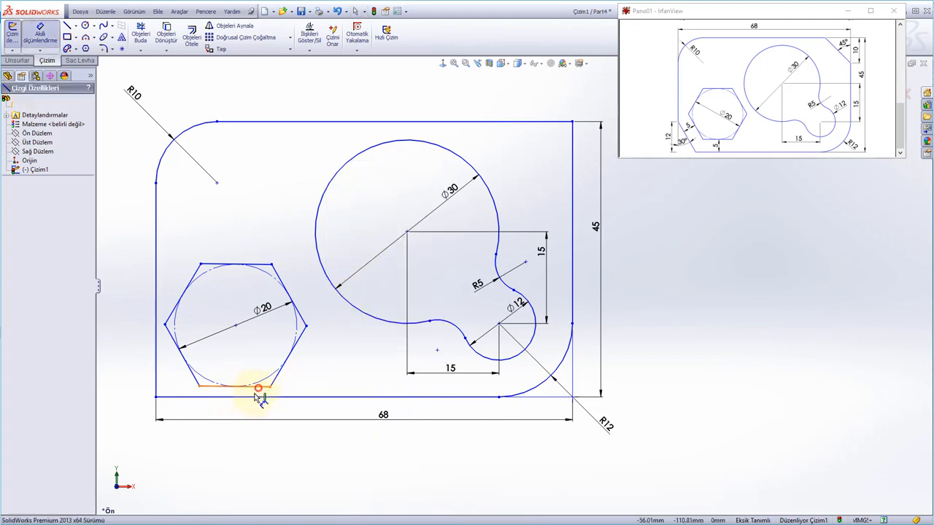
pyautogui.click(254, 398)
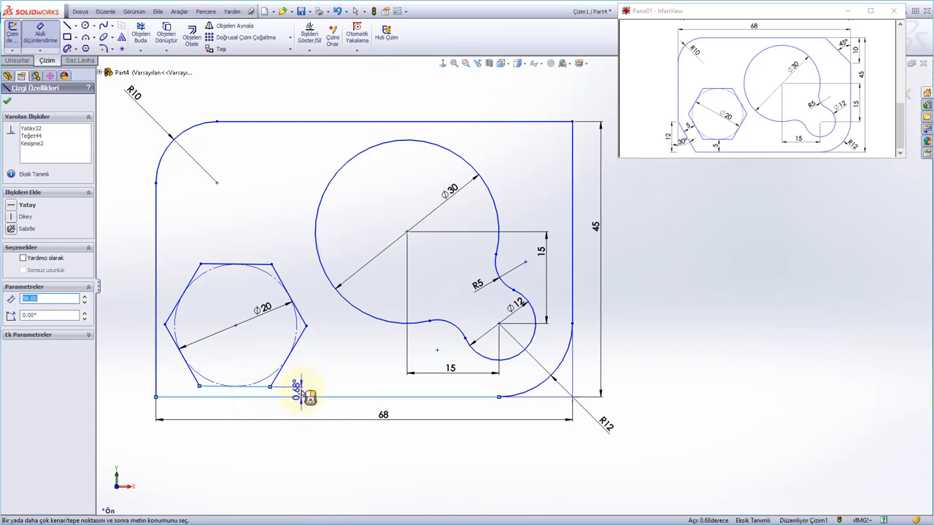
pyautogui.press('Escape')
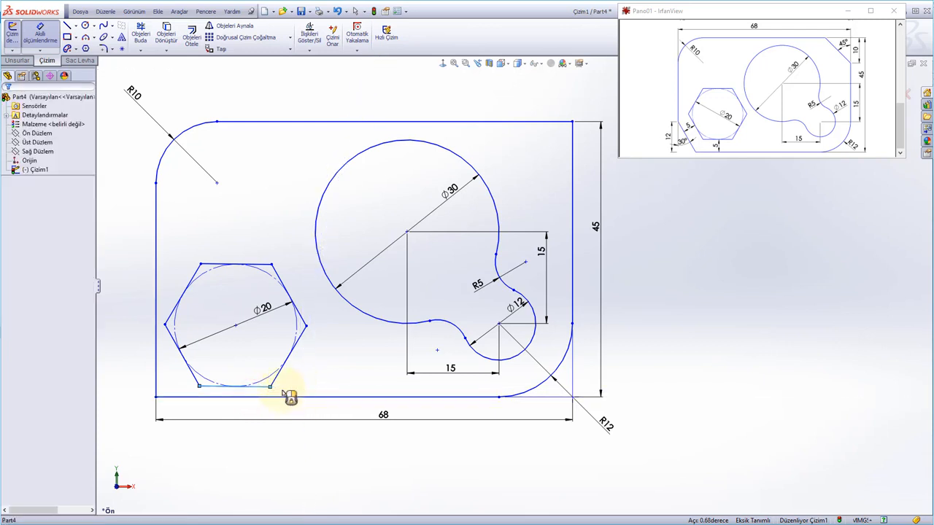
pyautogui.click(257, 392)
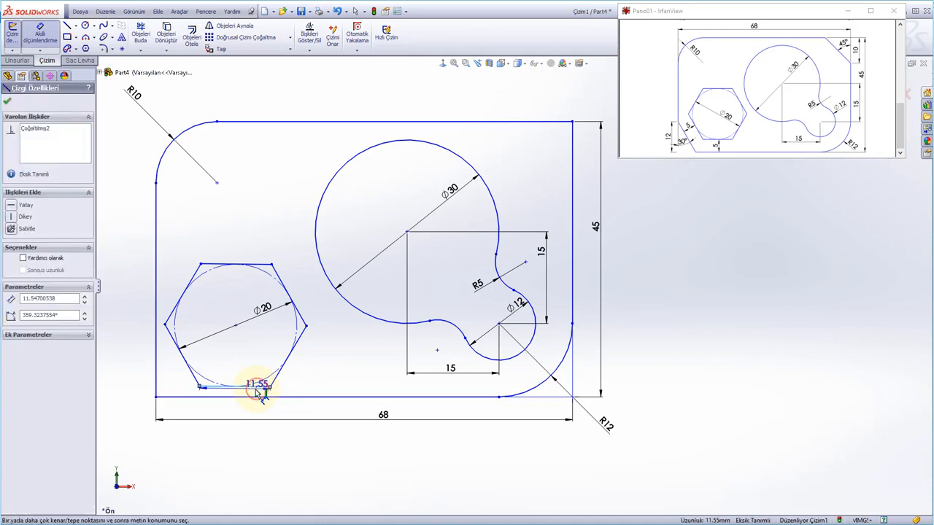
pyautogui.press('Escape')
pyautogui.press('Escape')
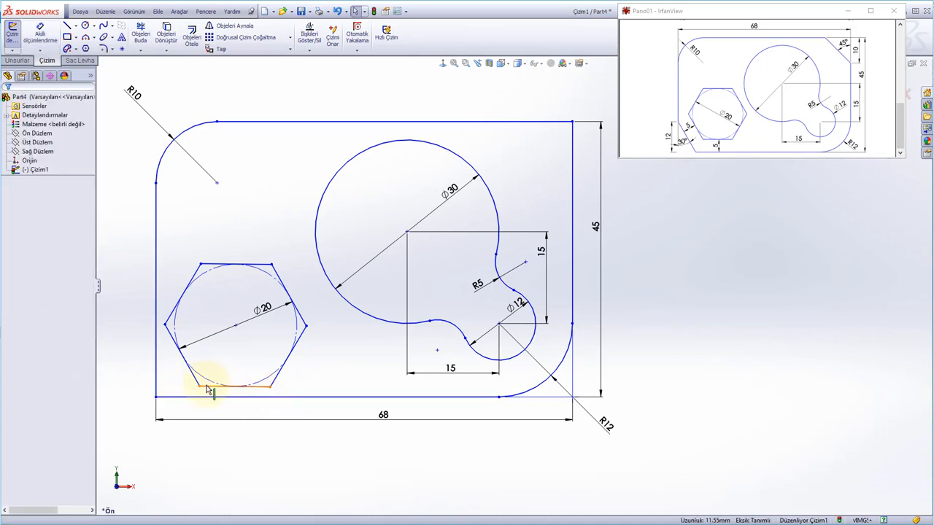
# Add a horizontal relation to the lower edge of the hexagon.
pyautogui.click(209, 386)
pyautogui.doubleClick(49, 299)
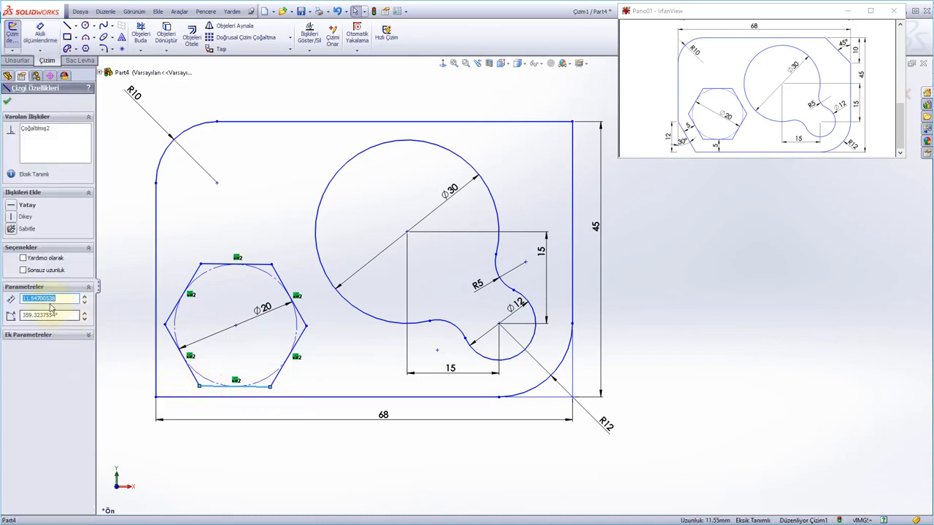
pyautogui.click(10, 207)
pyautogui.click(320, 367)
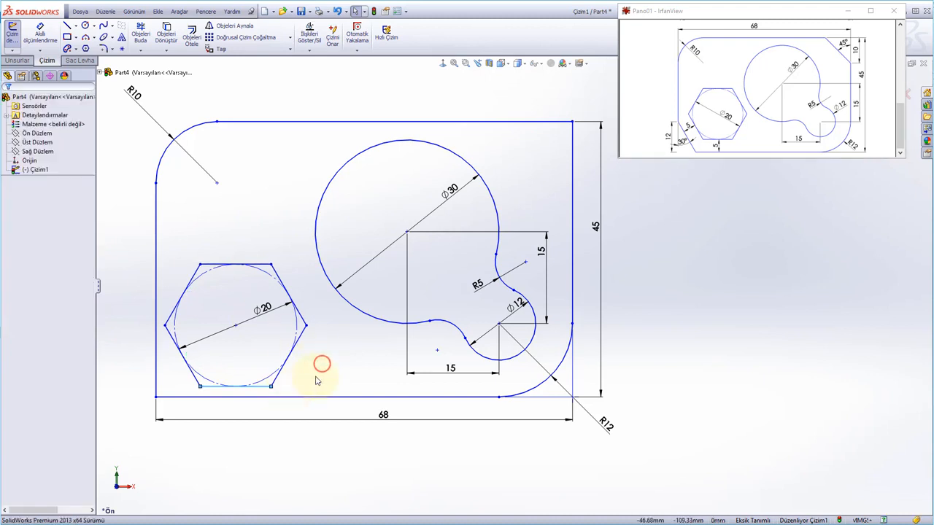
# Dimension the distance between the hexagon's lower edge and the plate's bottom edge at 5 mm.
pyautogui.rightClick(316, 375)
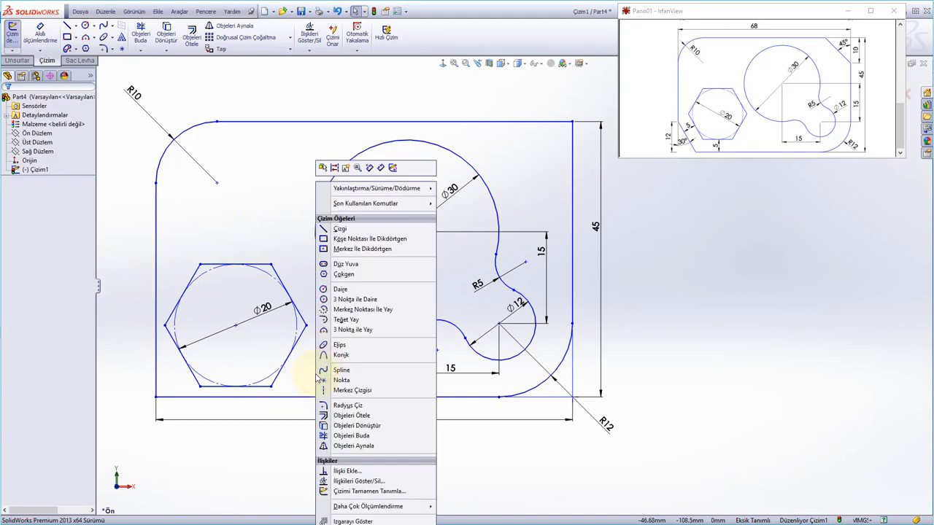
pyautogui.click(380, 168)
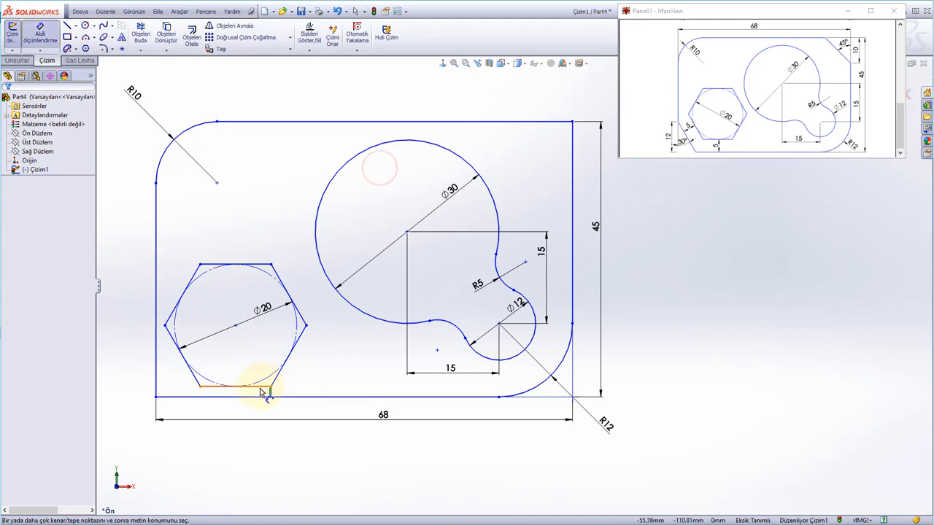
pyautogui.click(259, 388)
pyautogui.click(255, 396)
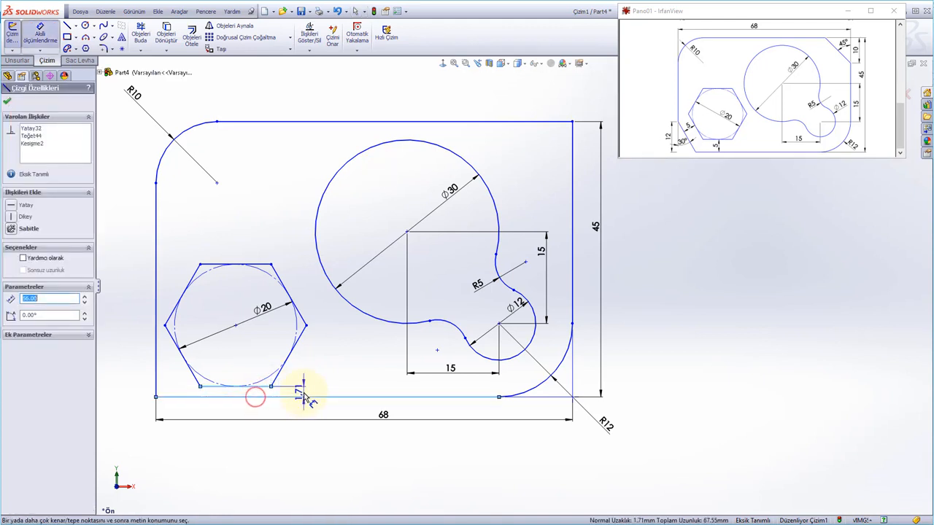
pyautogui.click(302, 388)
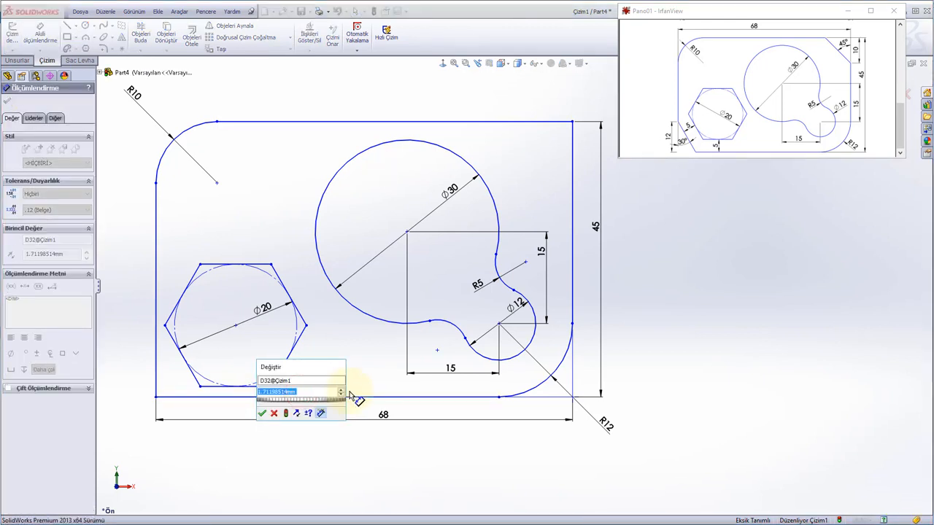
pyautogui.write('5')
pyautogui.press('Return')
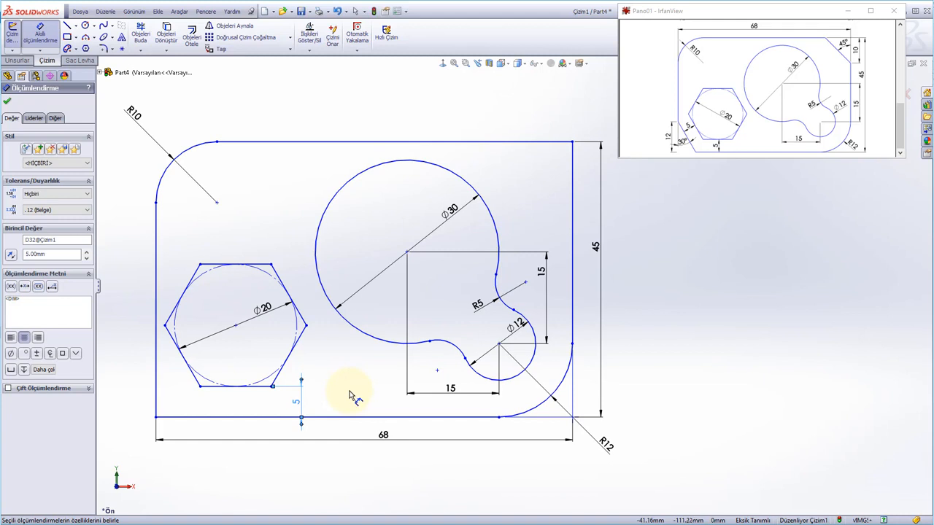
pyautogui.press('Escape')
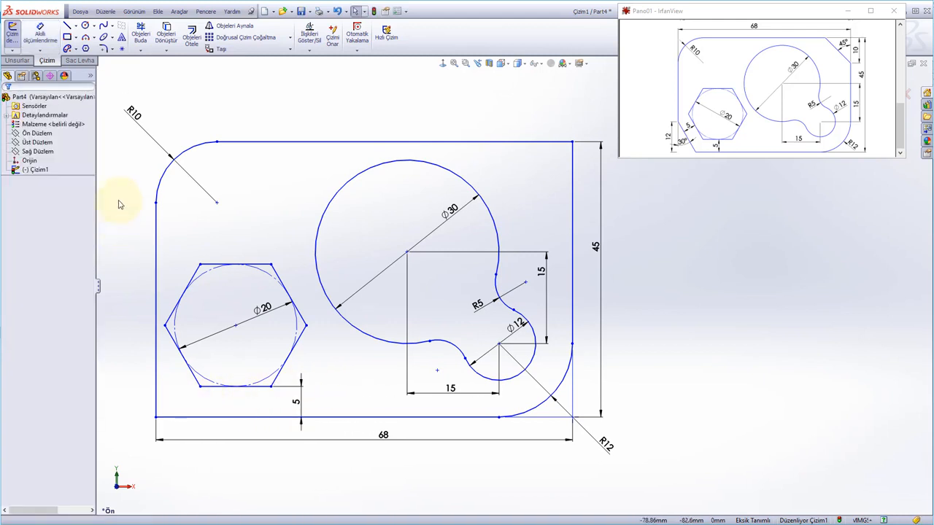
# Chamfer the plate's upper-right corner with an angle-distance sketch chamfer of 10 mm and 45 degrees.
pyautogui.click(112, 49)
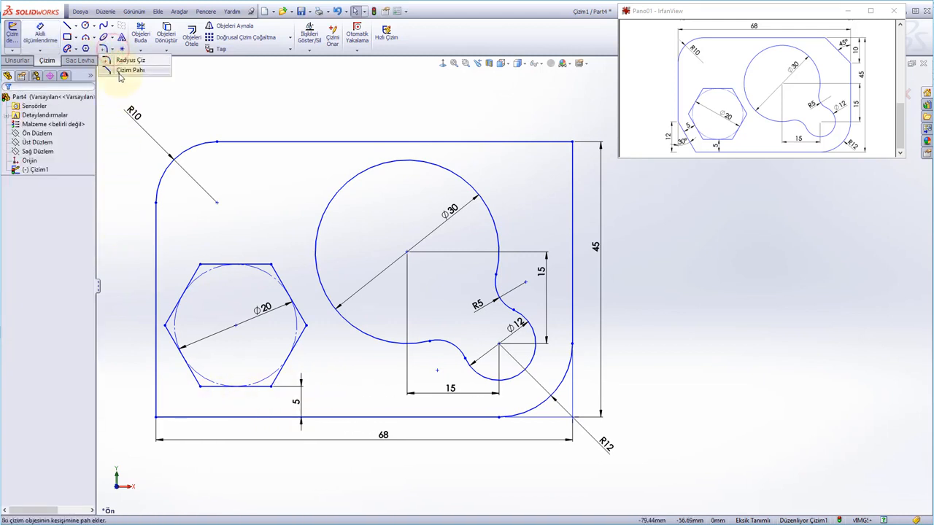
pyautogui.click(121, 69)
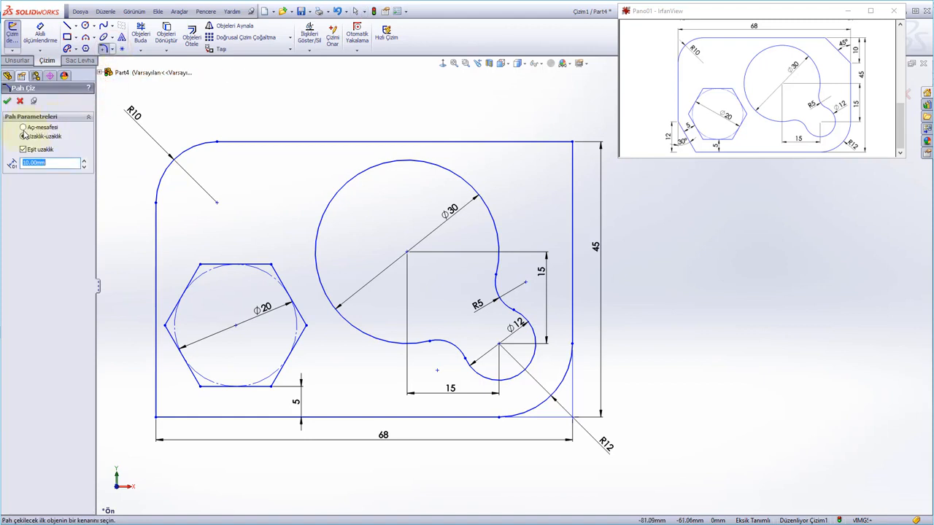
pyautogui.click(22, 128)
pyautogui.click(40, 163)
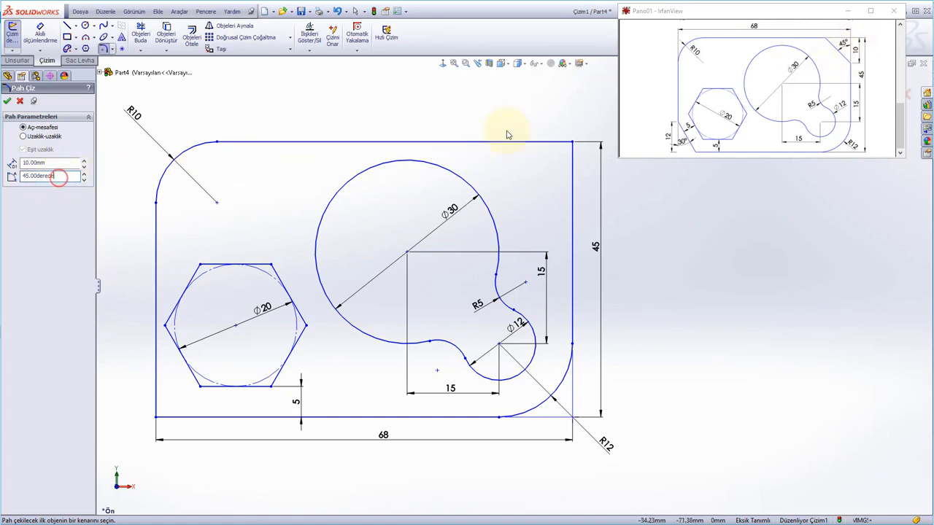
pyautogui.click(572, 142)
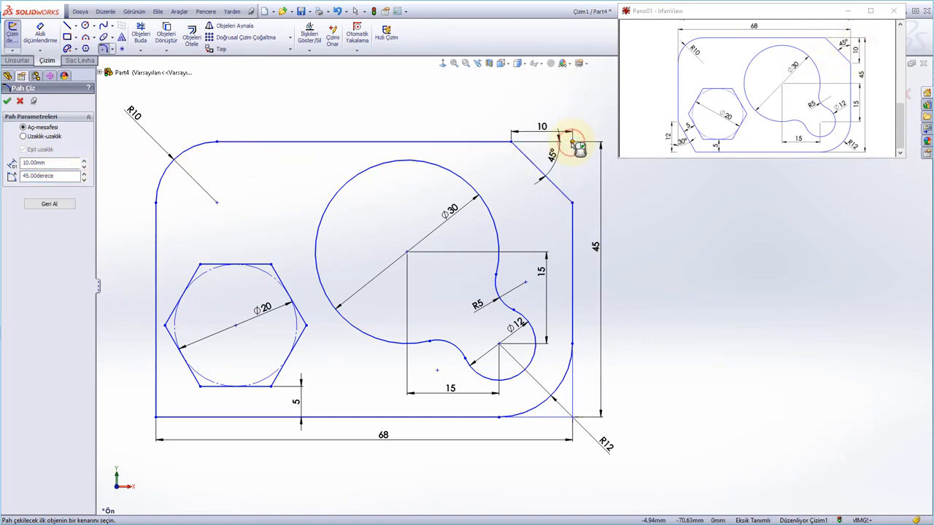
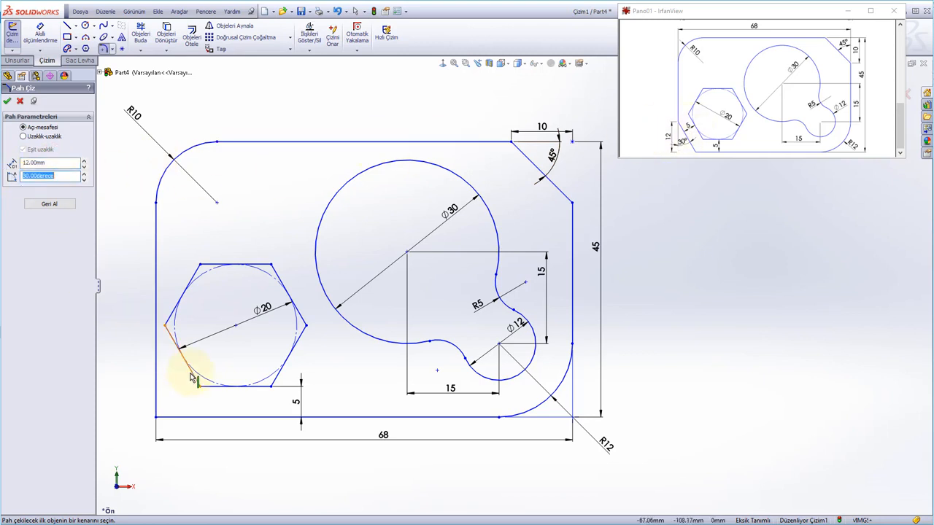
# Chamfer the plate's lower-left corner between the left and bottom edges with 12 mm distance and 30 degrees.
pyautogui.click(156, 386)
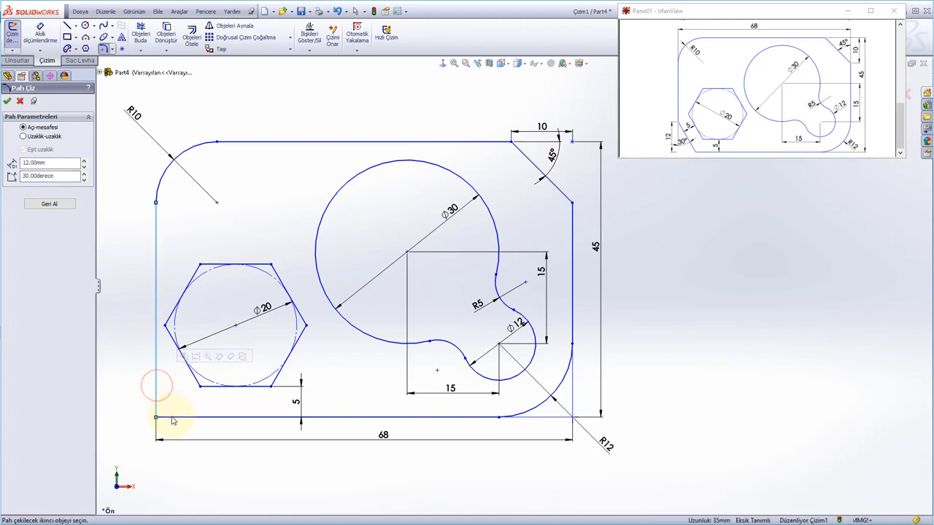
pyautogui.click(172, 417)
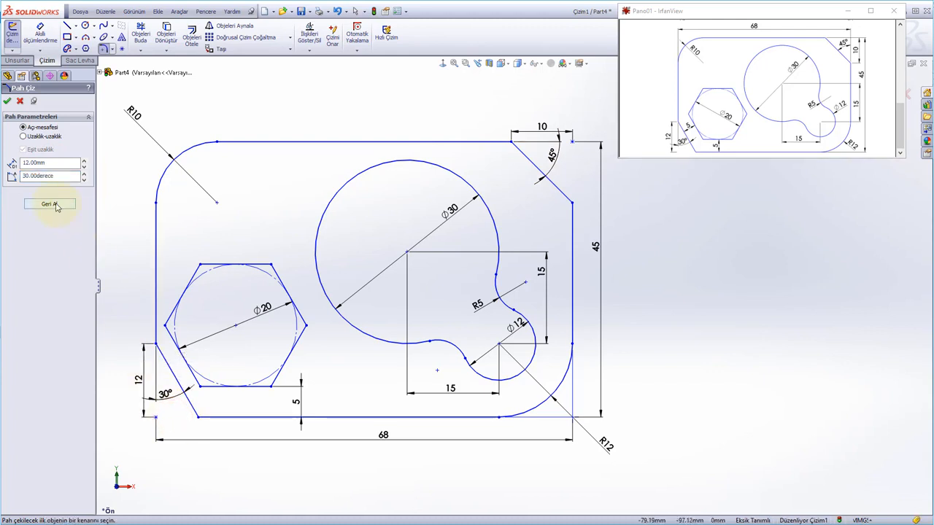
pyautogui.click(7, 101)
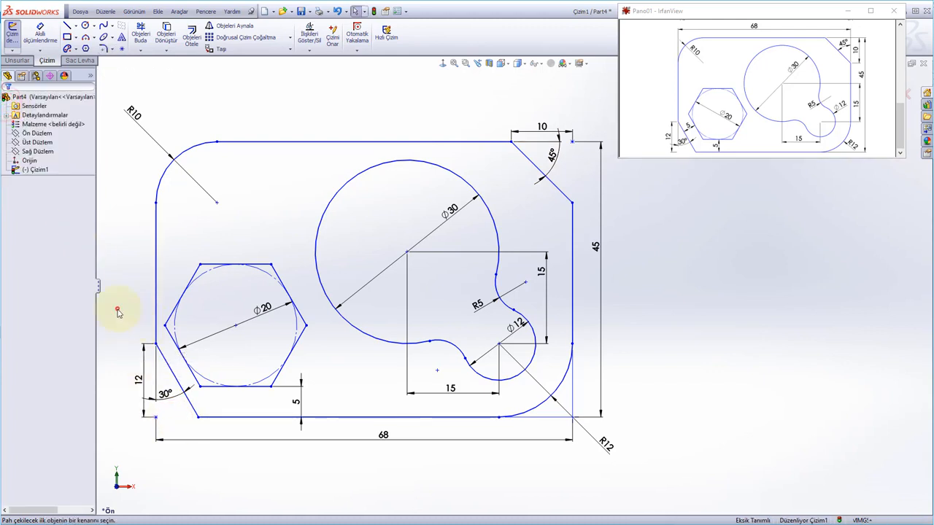
pyautogui.click(117, 309)
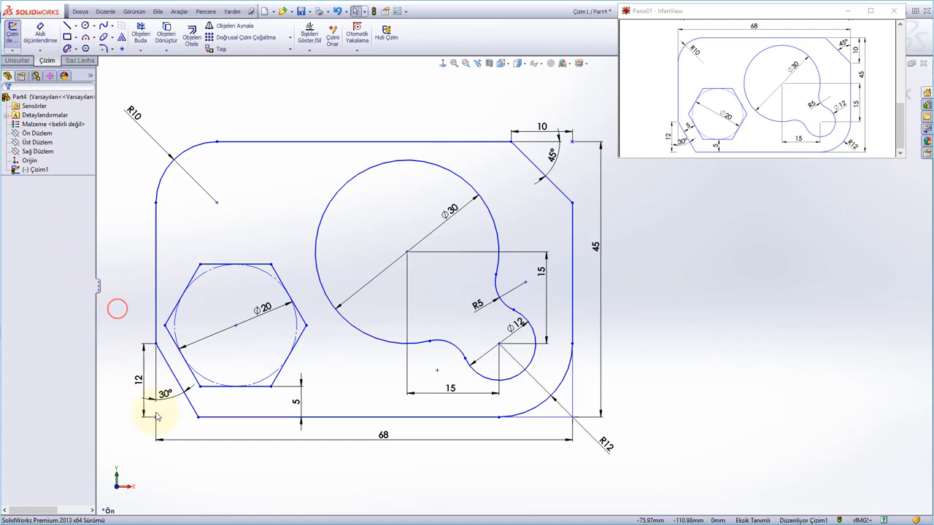
pyautogui.click(175, 377)
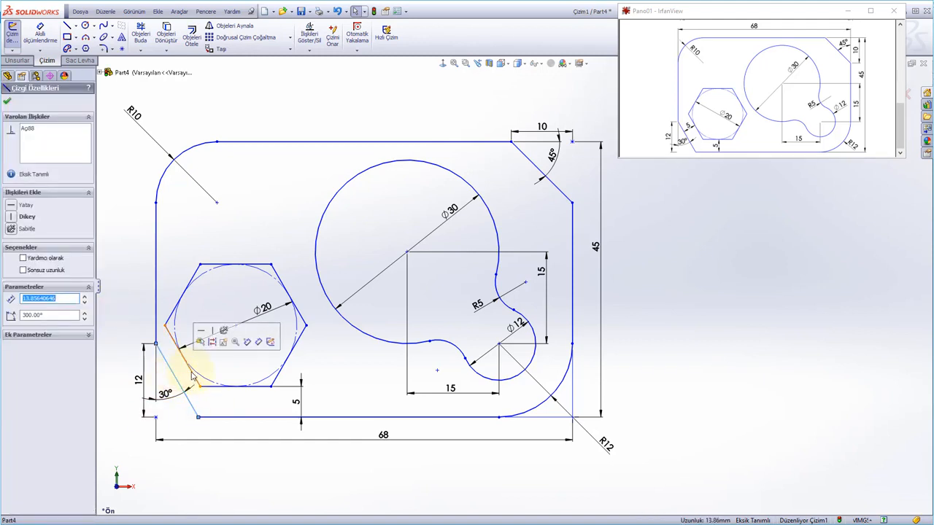
pyautogui.click(149, 299)
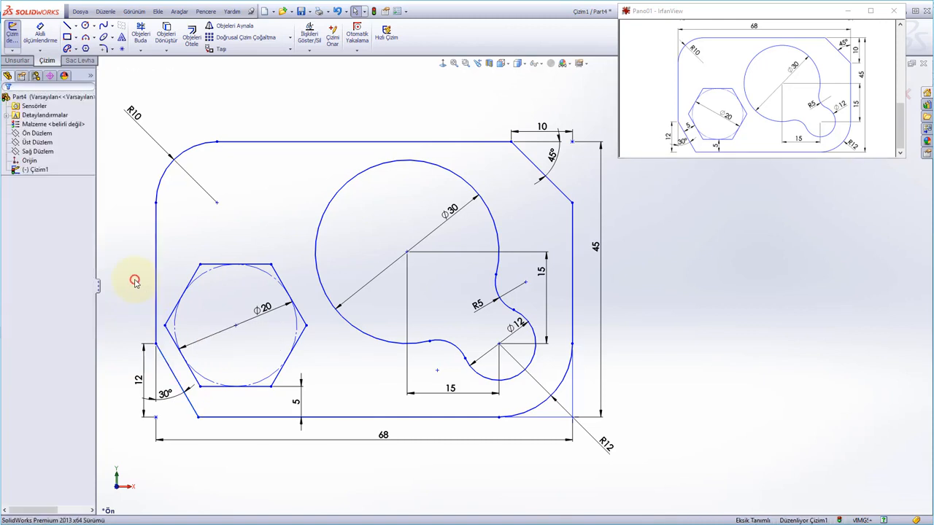
pyautogui.rightClick(135, 281)
pyautogui.click(200, 168)
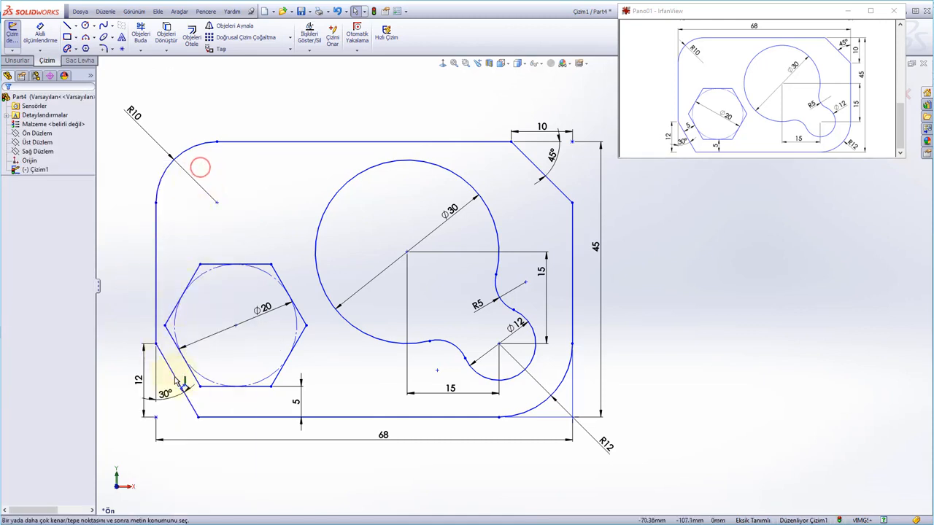
pyautogui.click(175, 377)
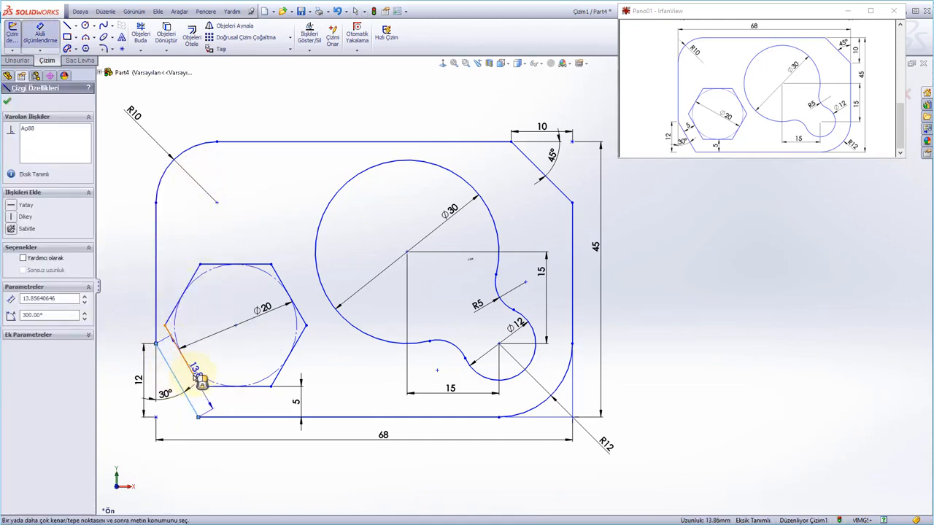
pyautogui.press('Escape')
pyautogui.click(192, 376)
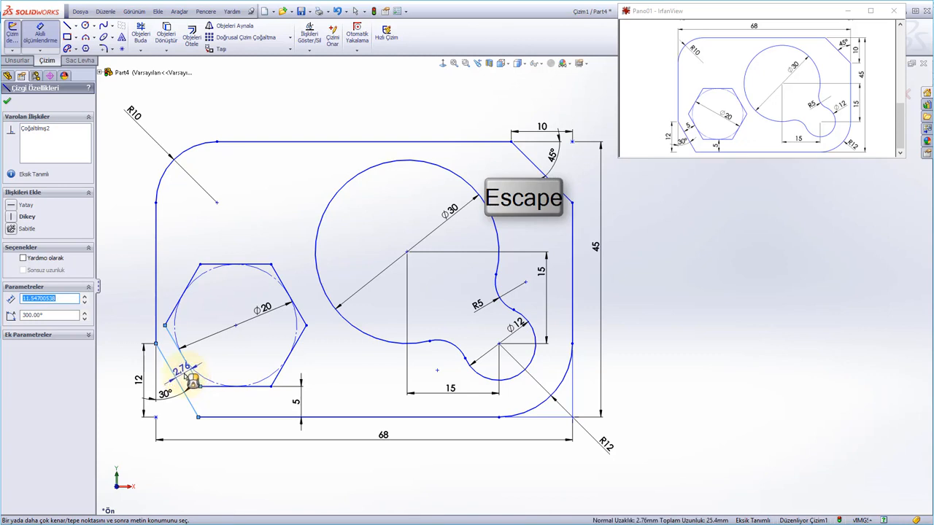
pyautogui.click(188, 375)
pyautogui.press('Escape')
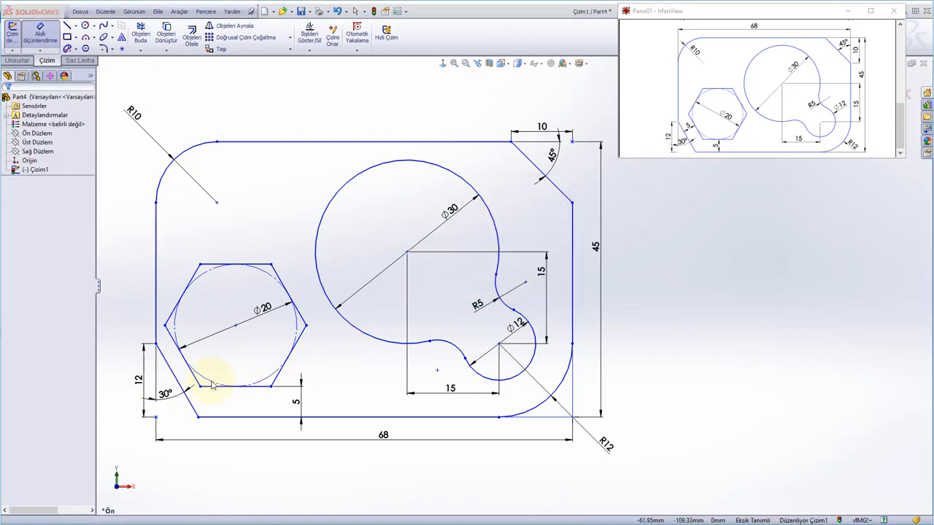
pyautogui.press('Escape')
# Dimension the distance from the lower-left chamfer line to the hexagon's centre at 25 mm.
pyautogui.rightClick(204, 232)
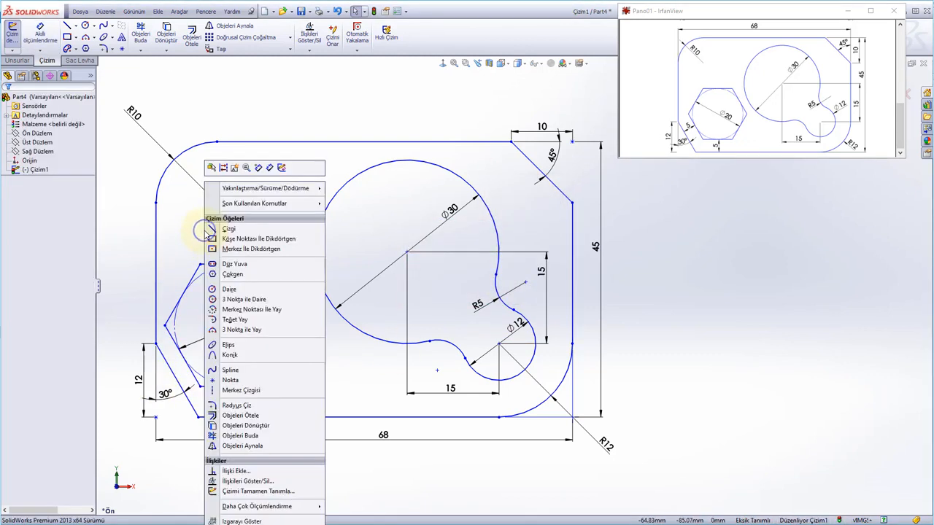
pyautogui.click(270, 169)
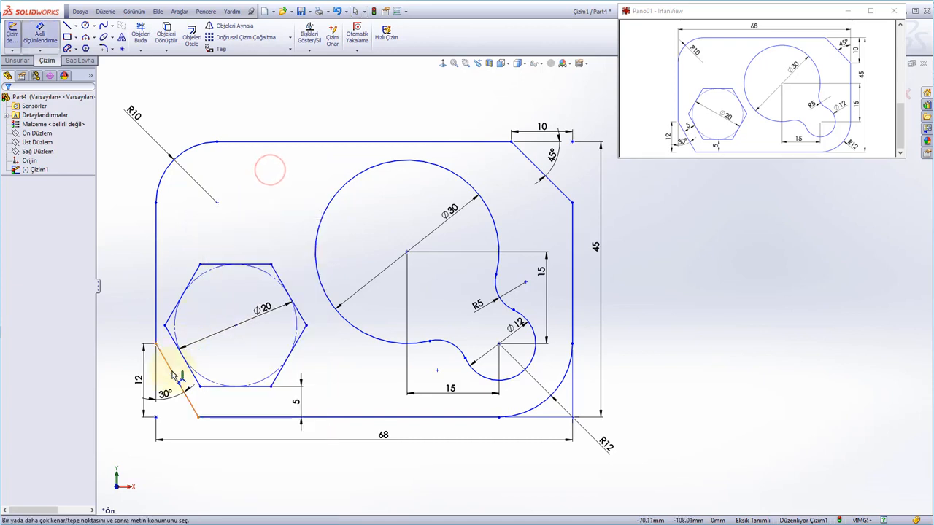
pyautogui.click(169, 371)
pyautogui.click(236, 326)
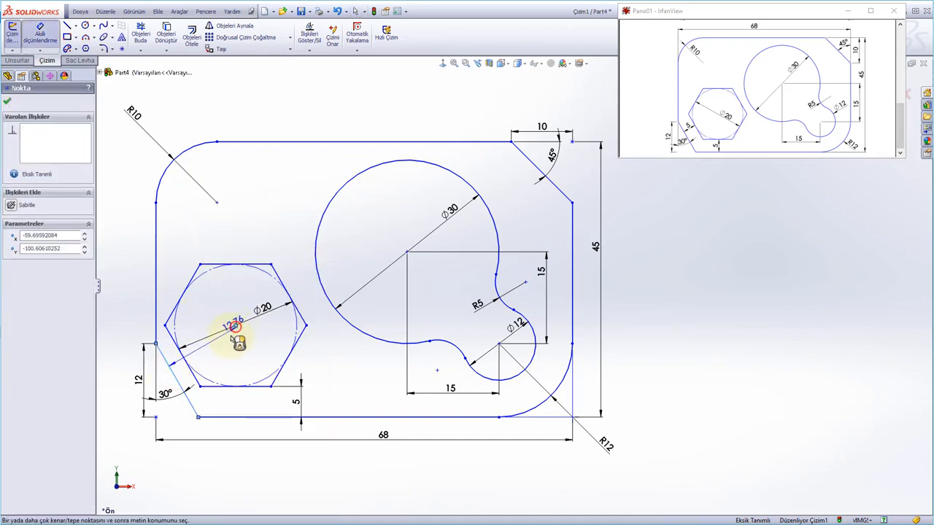
pyautogui.click(230, 359)
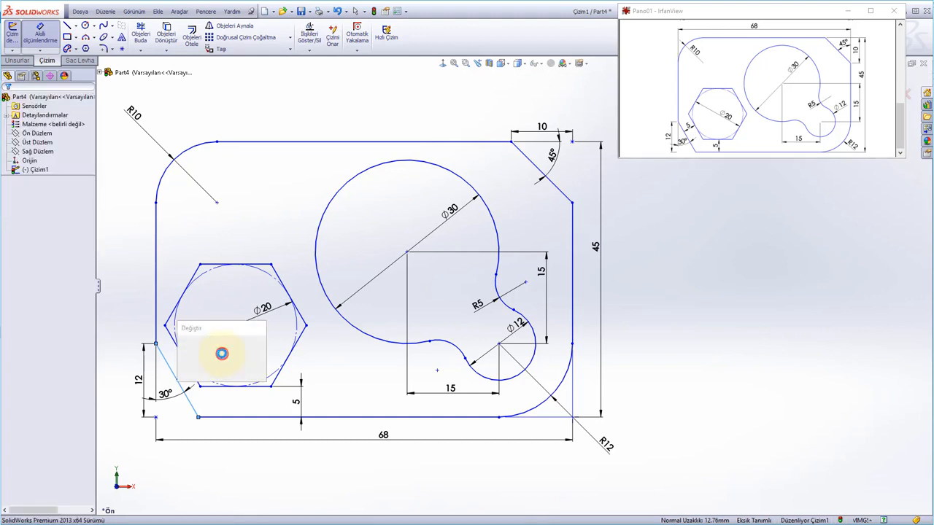
pyautogui.write('25')
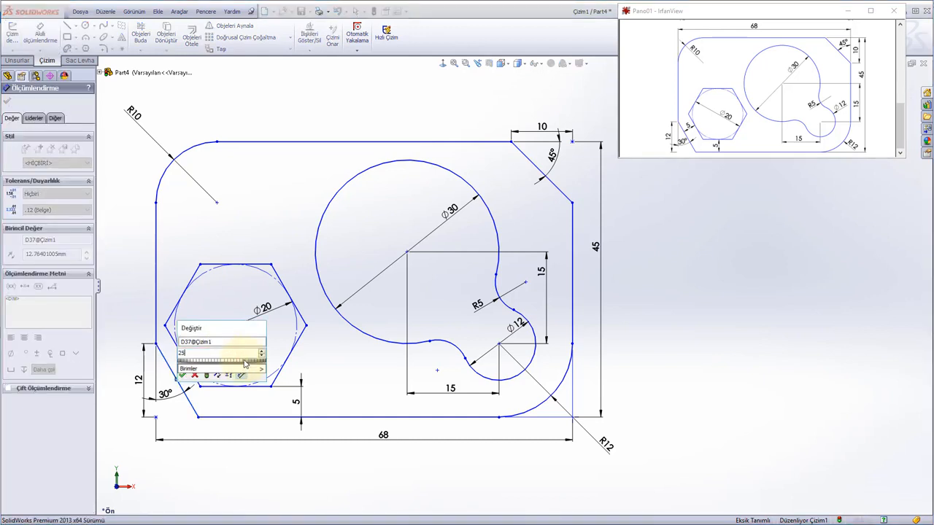
pyautogui.press('Return')
# Set the distance between the lower-left chamfer line and the hexagon's centre to 15 mm.
pyautogui.doubleClick(287, 362)
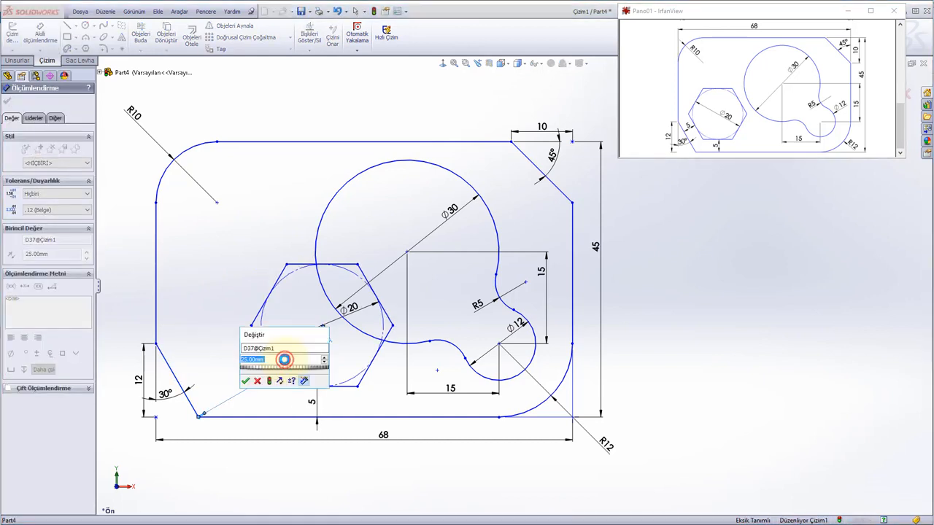
pyautogui.write('15')
pyautogui.press('Return')
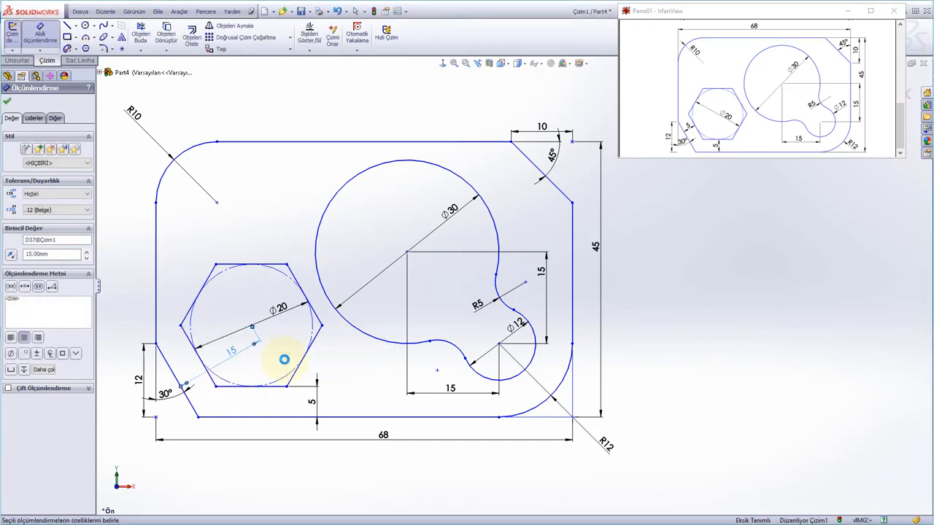
pyautogui.press('f')
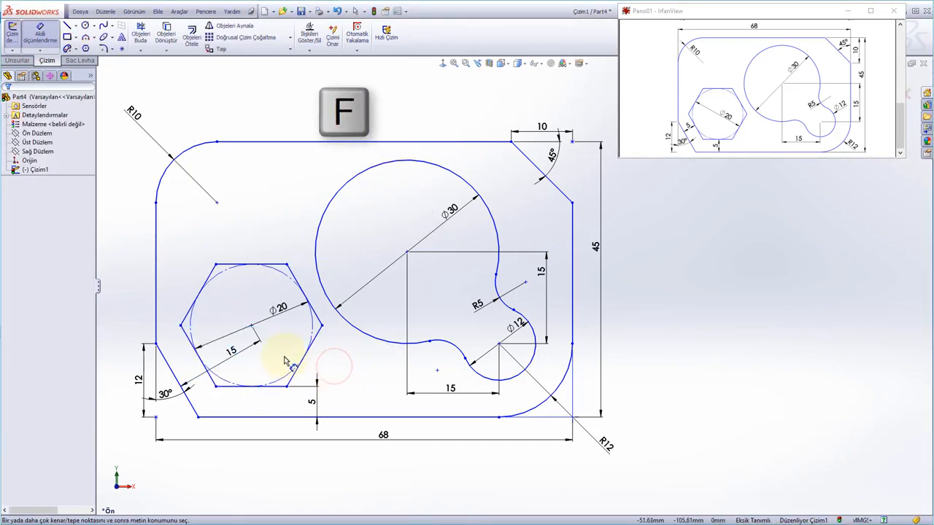